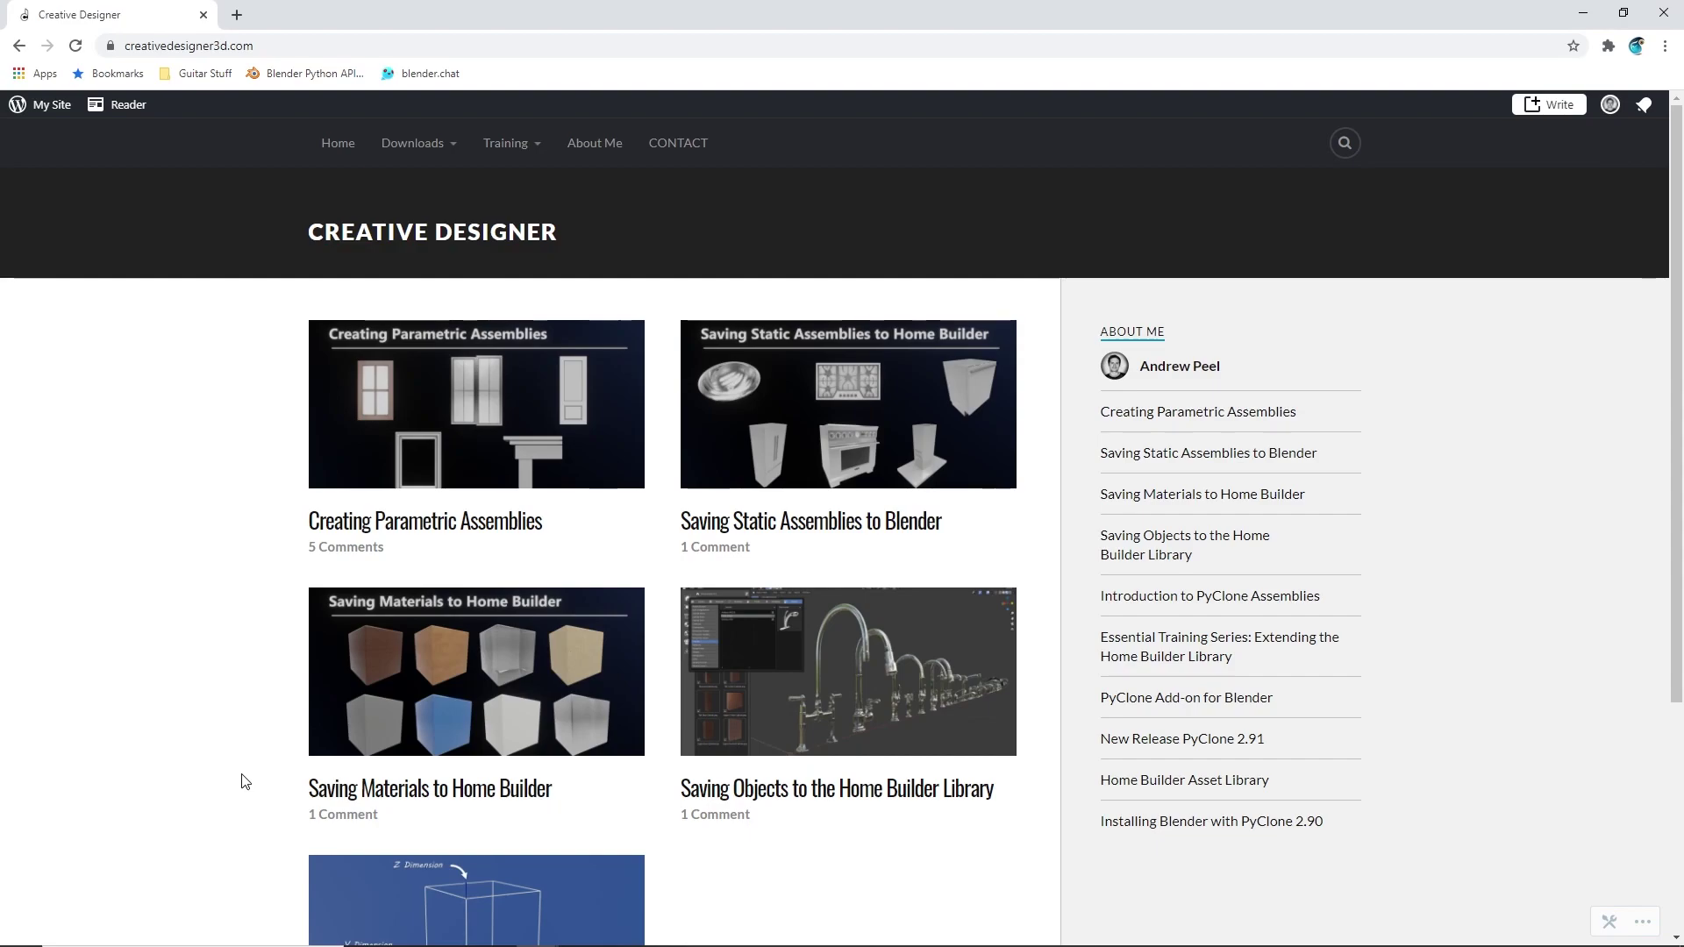
Step: Open the PyClone download page under Downloads and scroll through it
{"action": "mouse_move", "coordinate": [431, 153]}
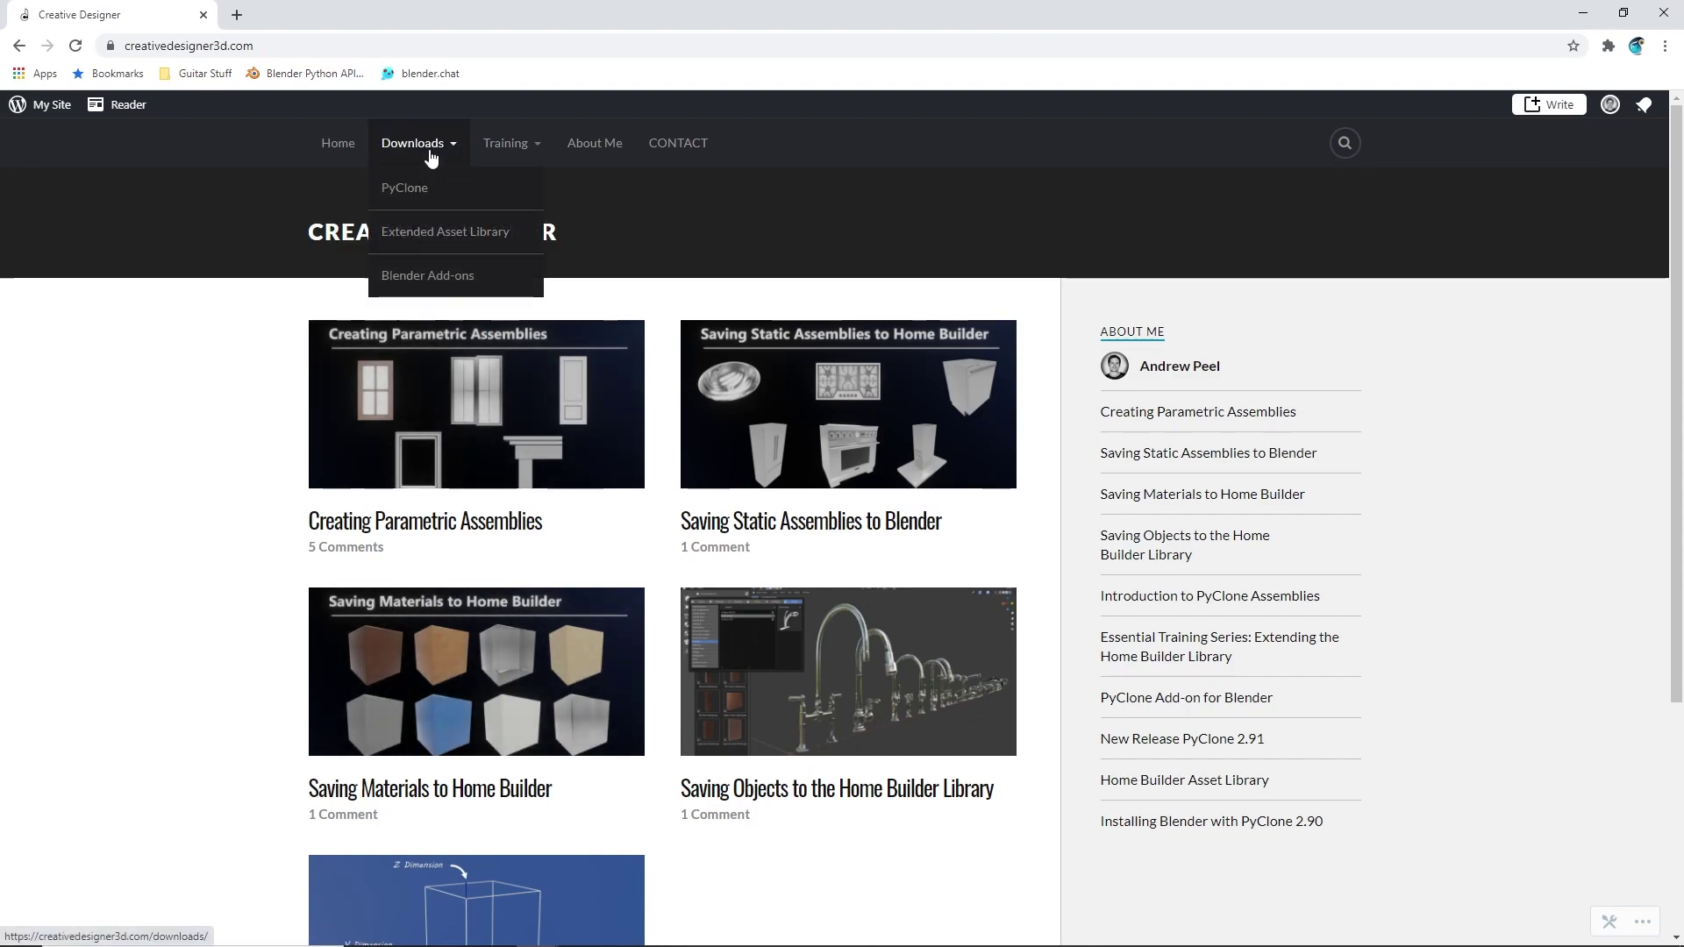
{"action": "left_click", "coordinate": [414, 187]}
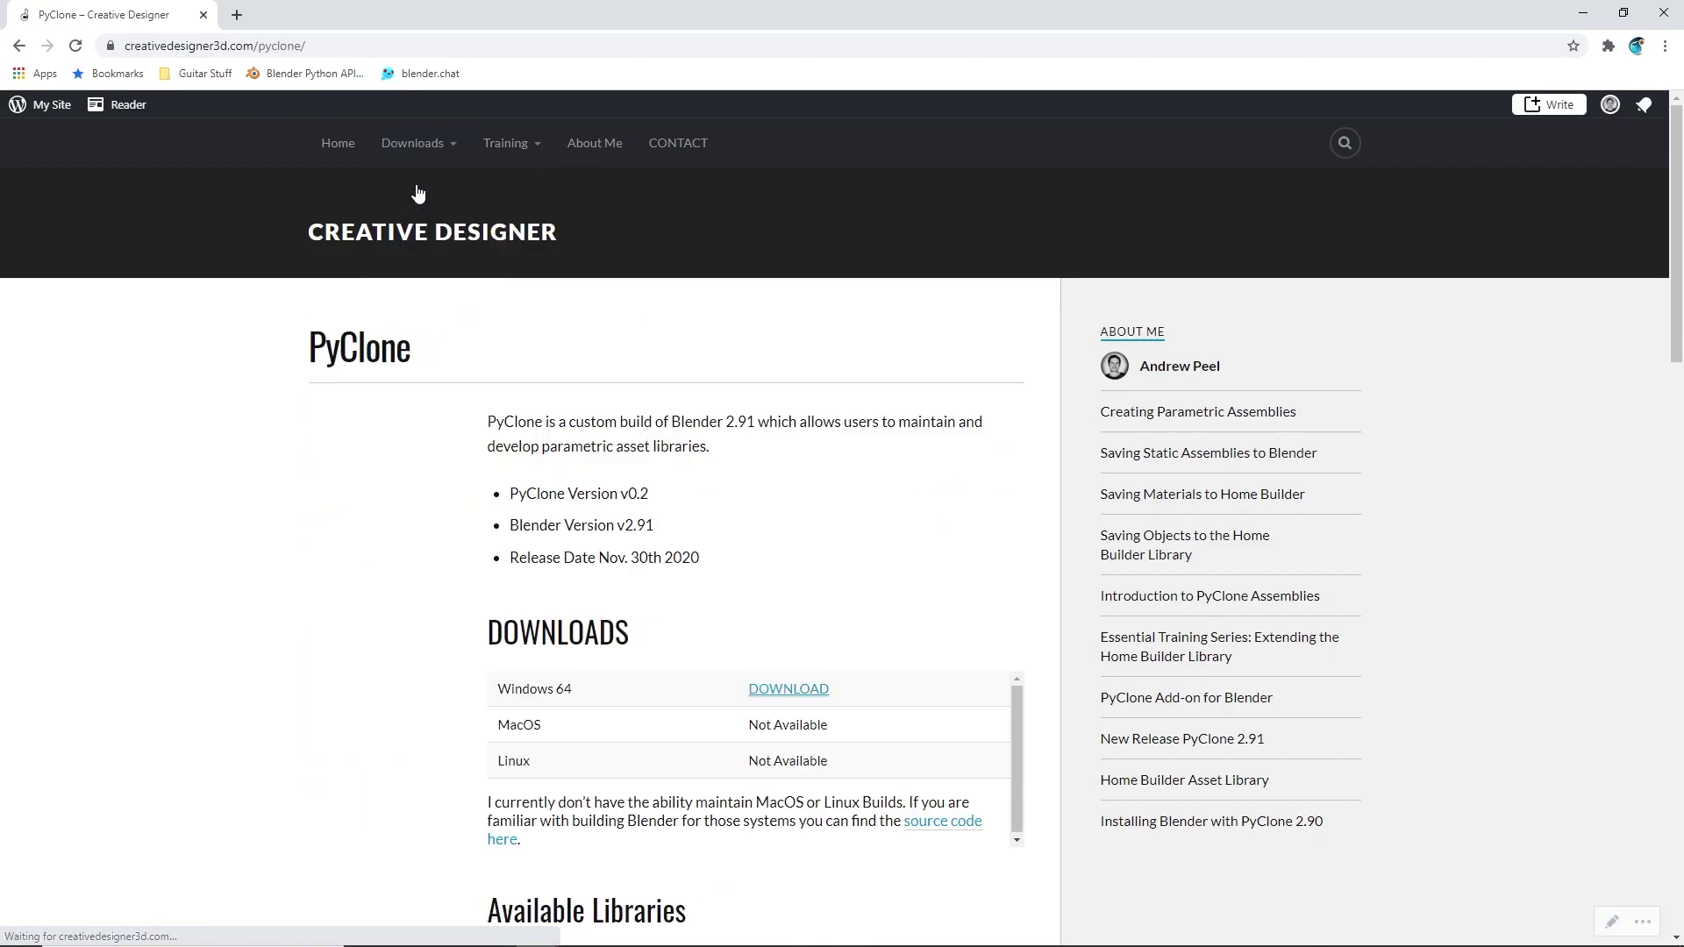
{"action": "scroll", "coordinate": [794, 465], "scroll_direction": "down", "scroll_amount": 3}
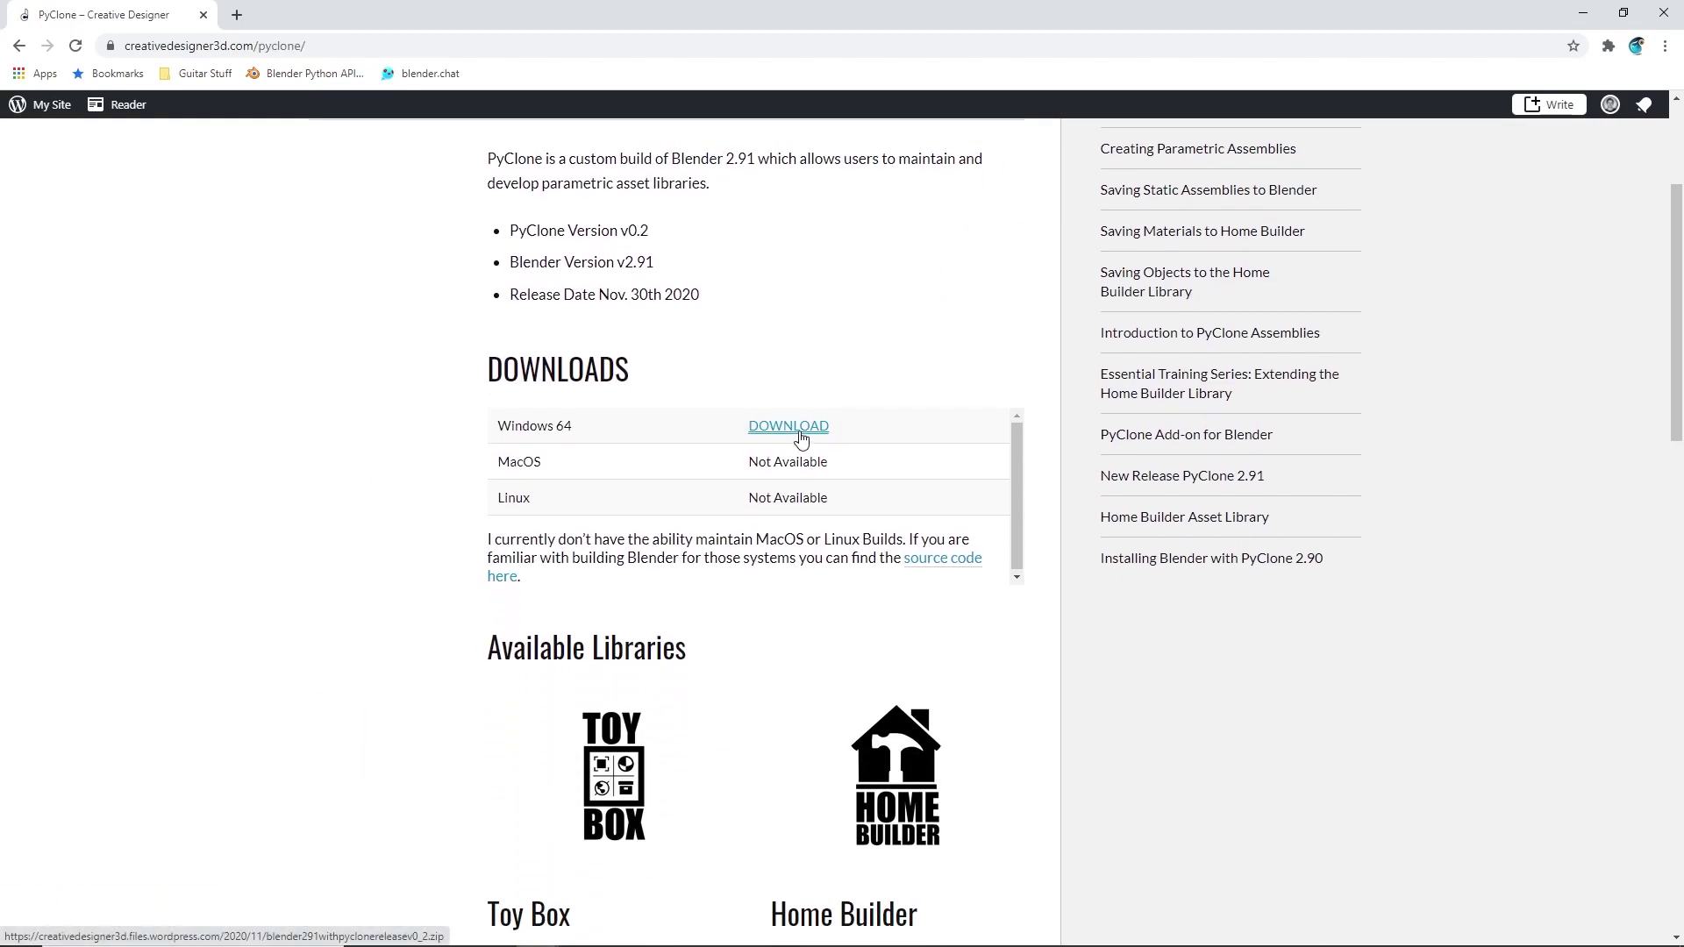
{"action": "scroll", "coordinate": [728, 598], "scroll_direction": "down", "scroll_amount": 2}
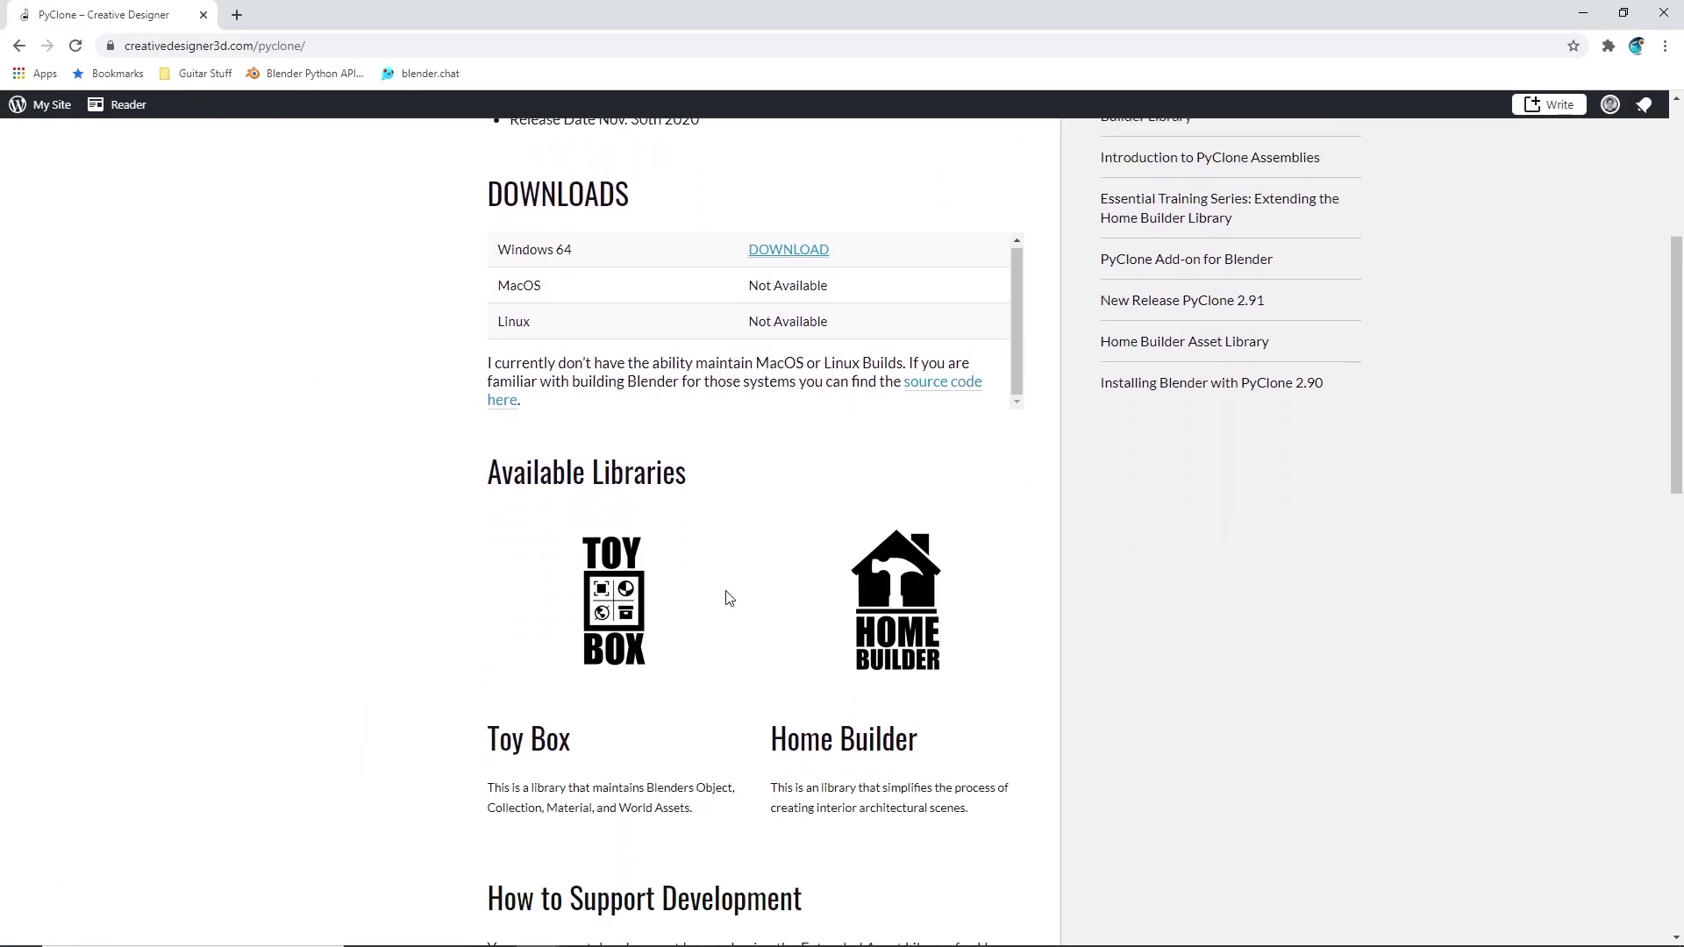
{"action": "scroll", "coordinate": [724, 544], "scroll_direction": "down", "scroll_amount": 2}
{"action": "scroll", "coordinate": [421, 446], "scroll_direction": "up", "scroll_amount": 6}
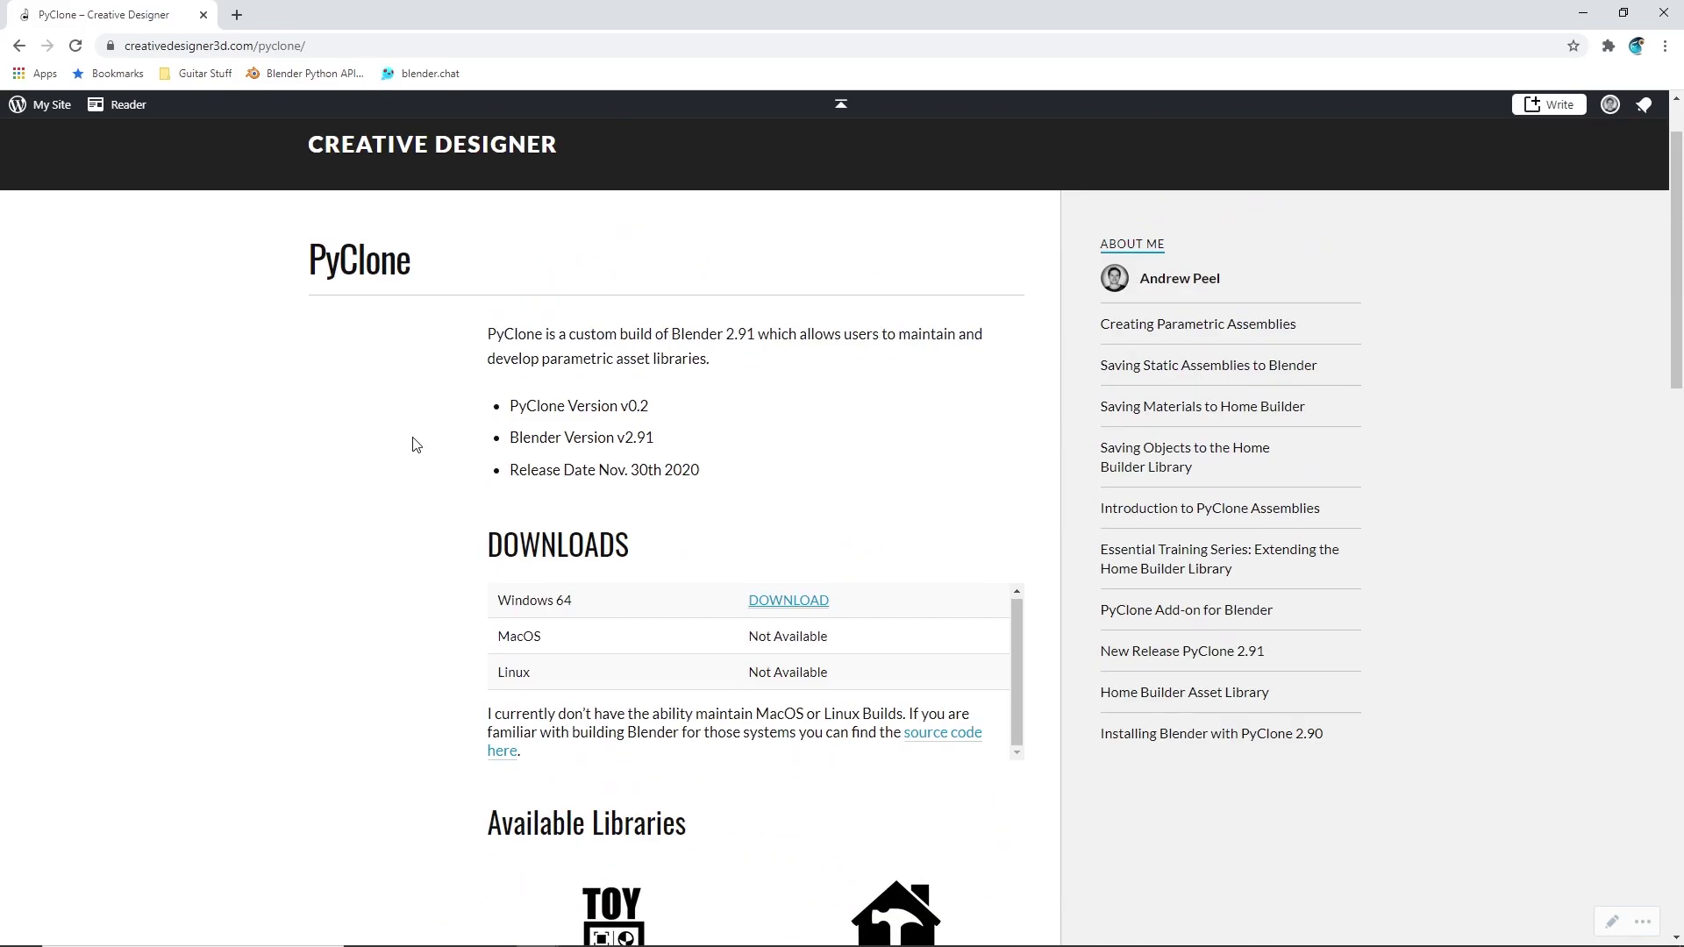
{"action": "scroll", "coordinate": [416, 445], "scroll_direction": "up", "scroll_amount": 1}
Step: Open the Blender Add-ons page and scroll through its add-on and library downloads
{"action": "mouse_move", "coordinate": [391, 147]}
{"action": "left_click", "coordinate": [424, 279]}
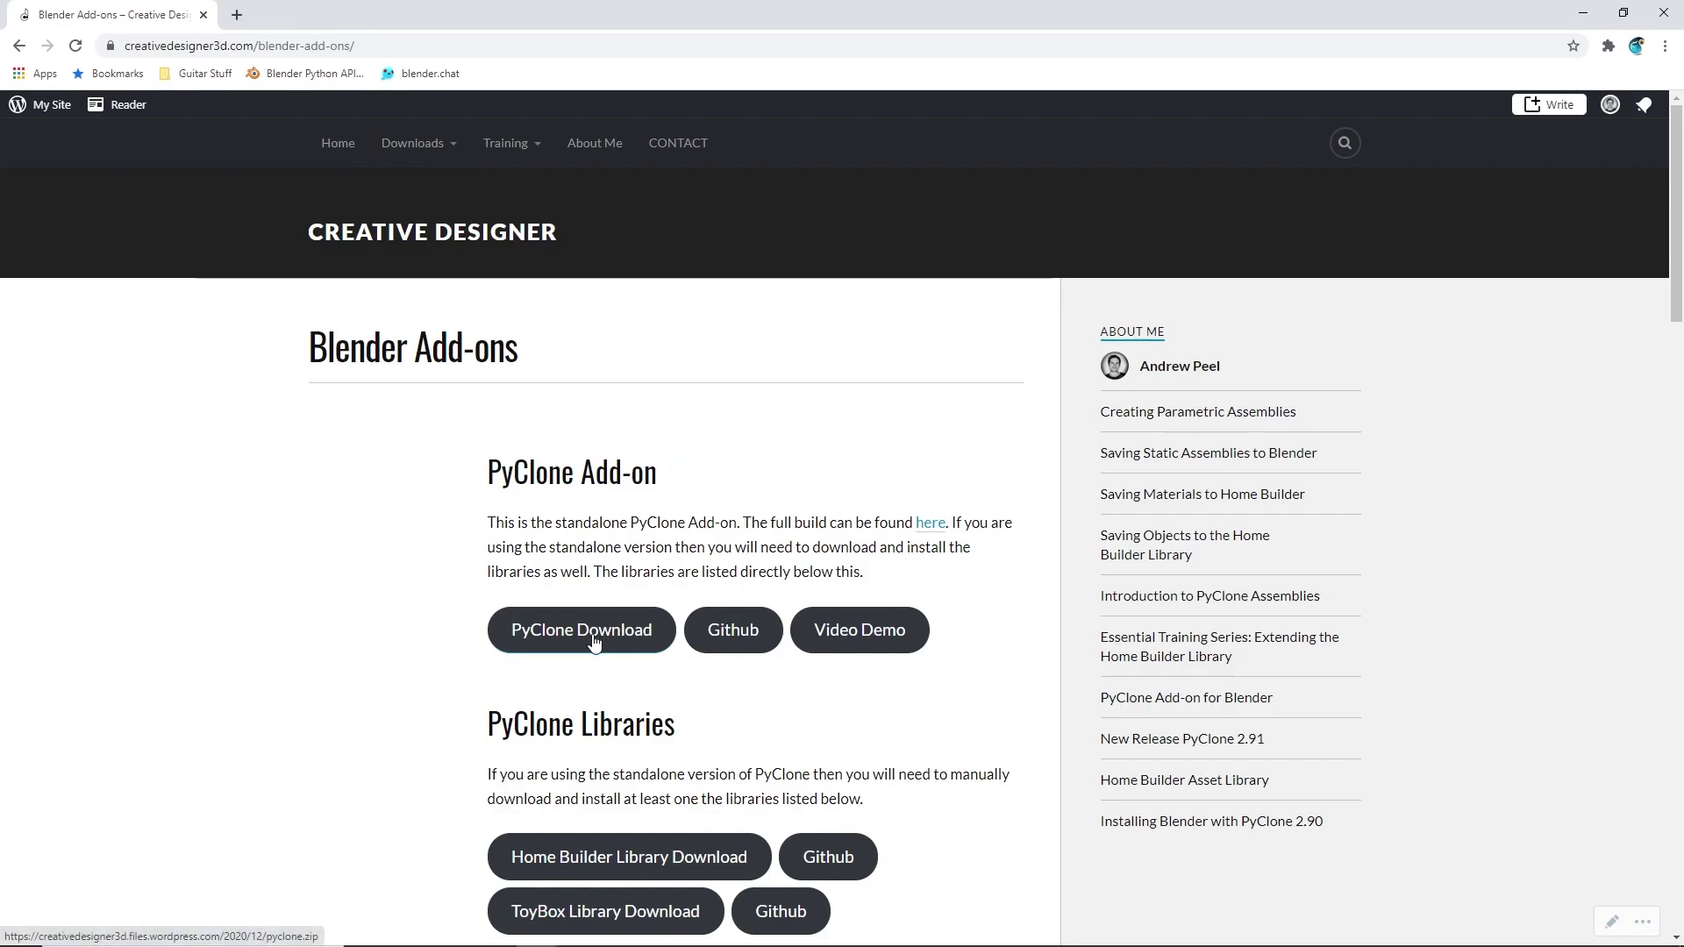
{"action": "scroll", "coordinate": [593, 642], "scroll_direction": "down", "scroll_amount": 2}
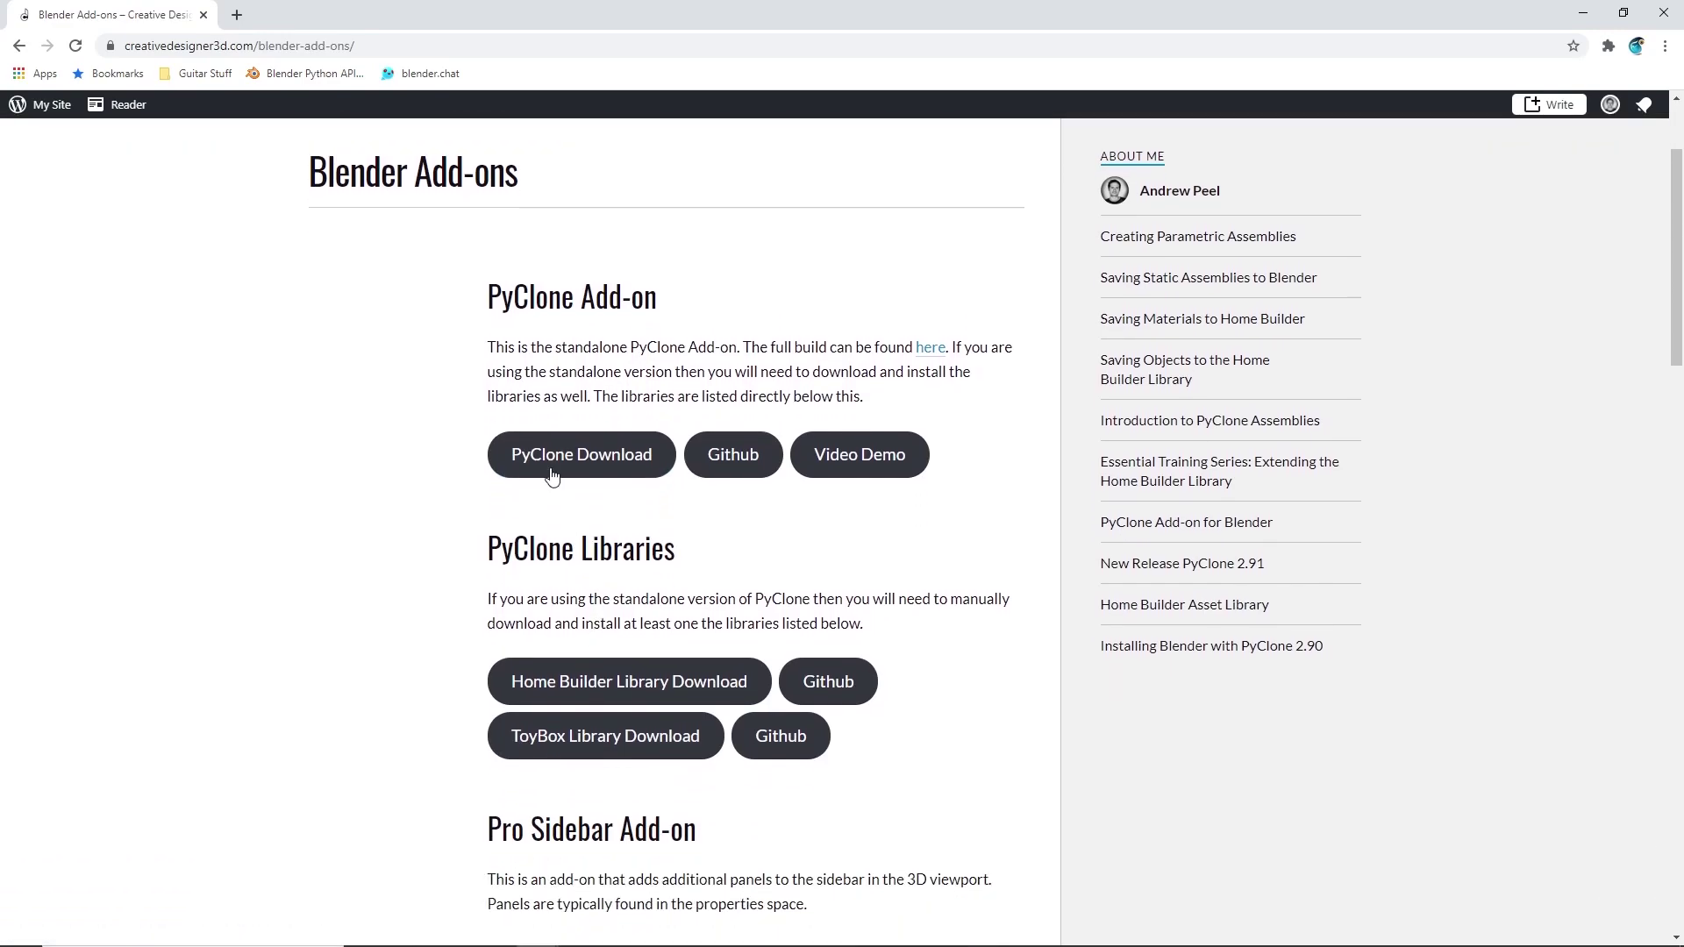
{"action": "scroll", "coordinate": [612, 601], "scroll_direction": "down", "scroll_amount": 2}
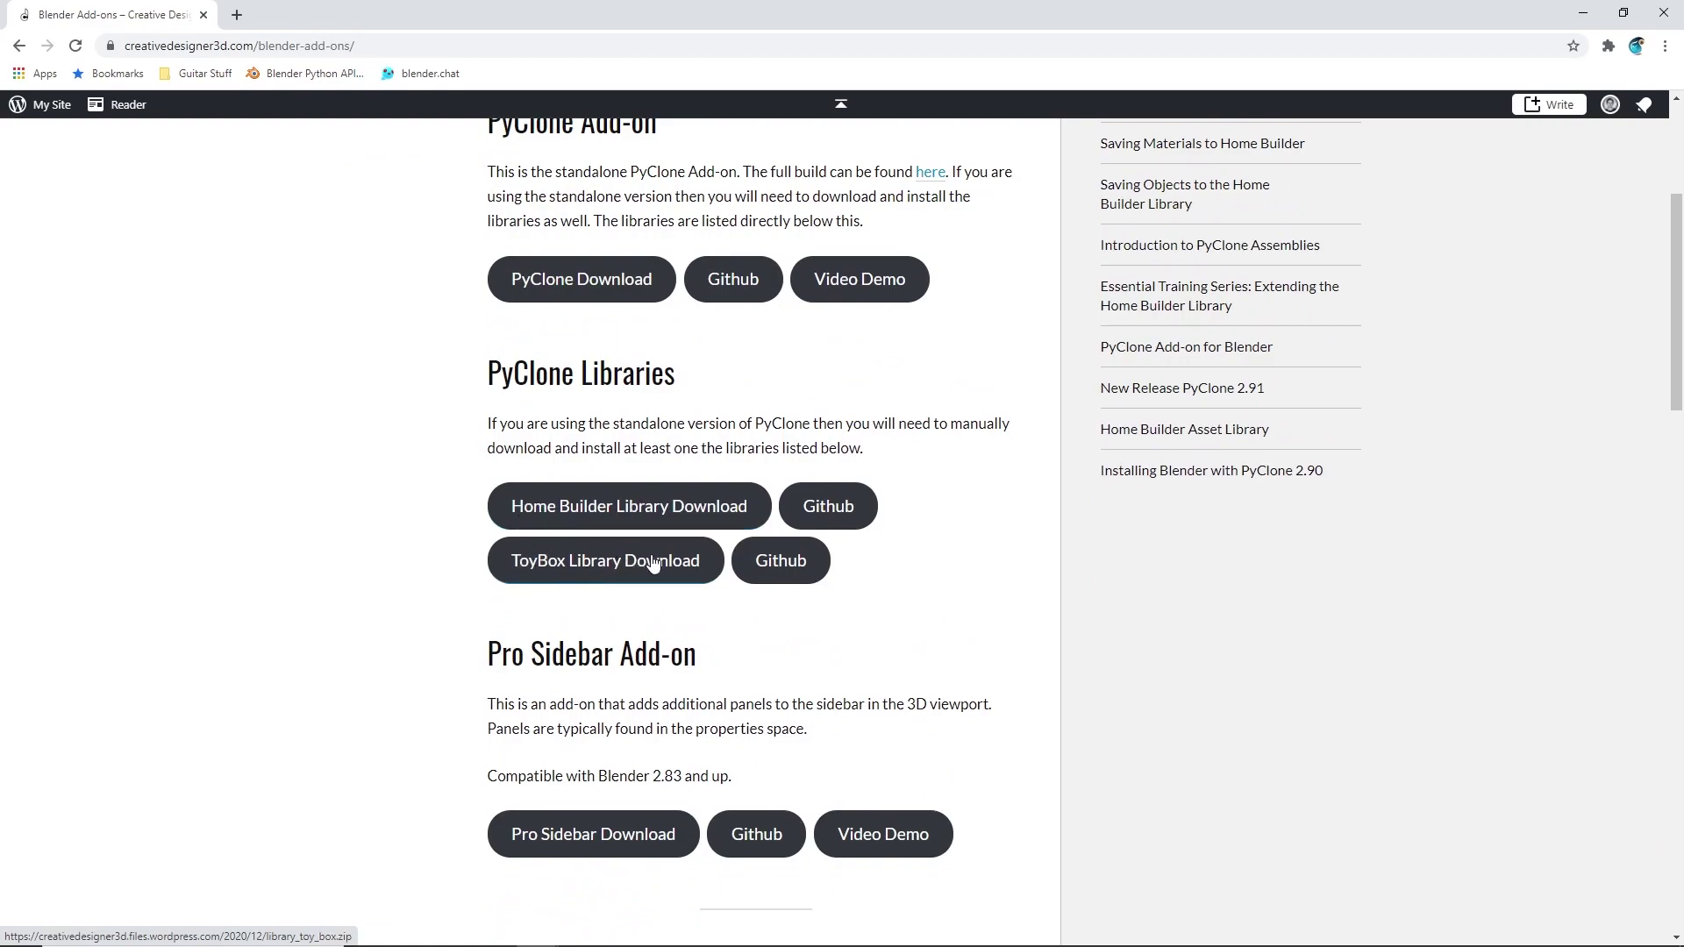
{"action": "scroll", "coordinate": [652, 563], "scroll_direction": "up", "scroll_amount": 3}
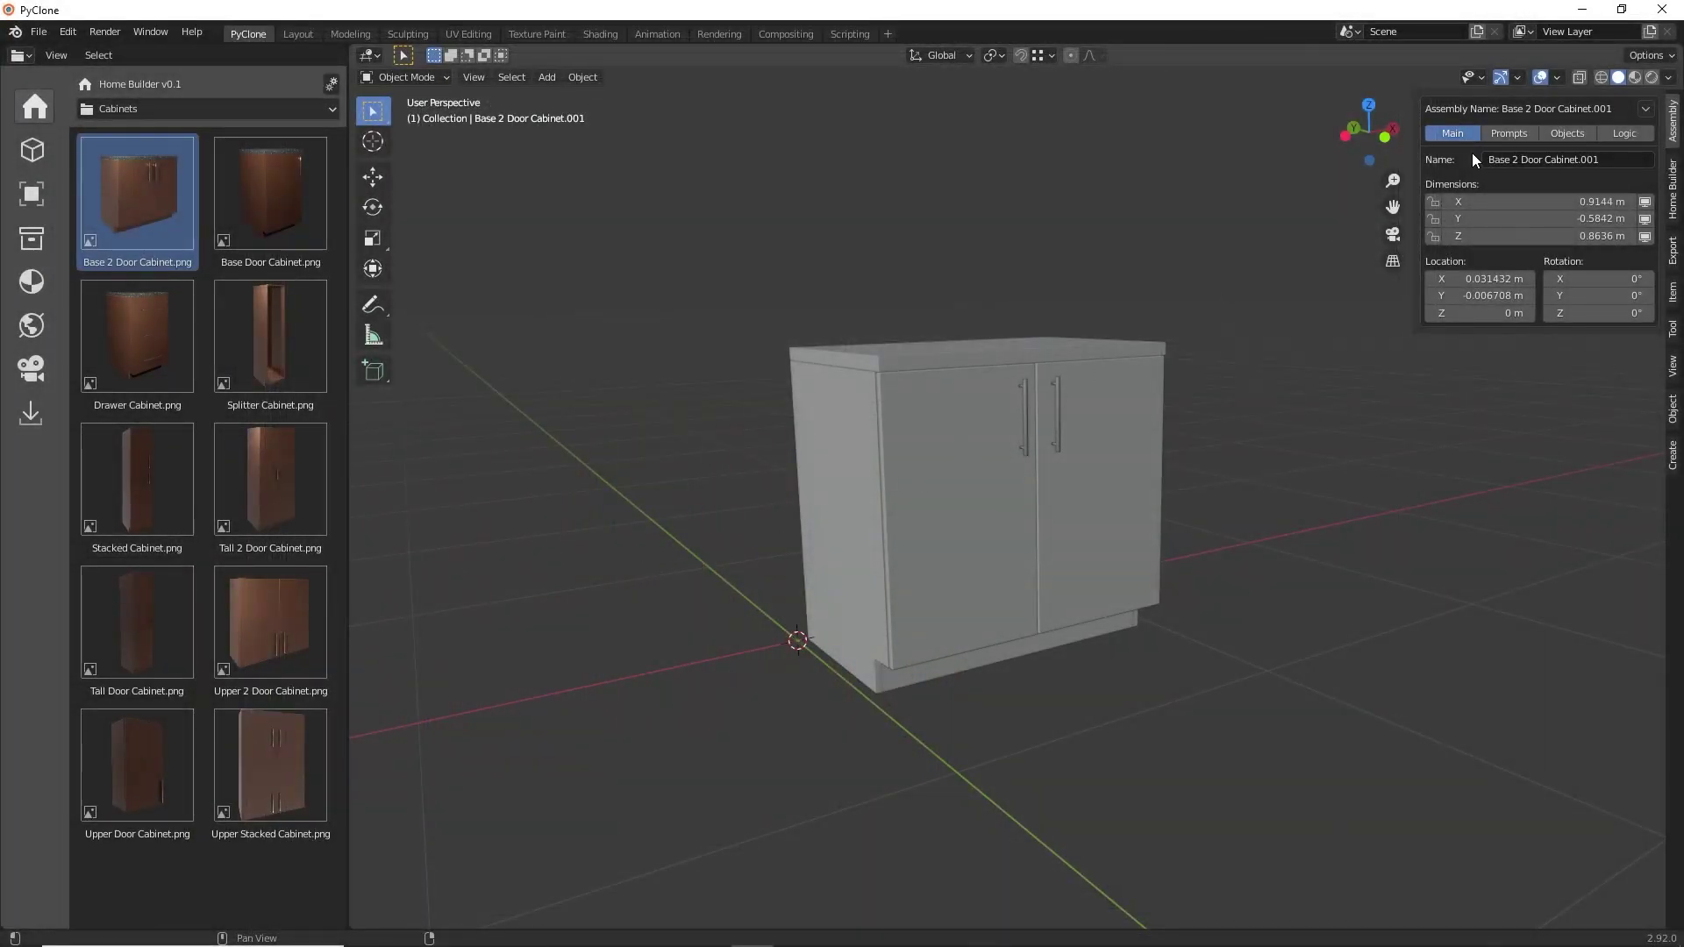
Step: Create a front-view assembly layout of the Base 2 Door Cabinet
{"action": "left_click", "coordinate": [1644, 110]}
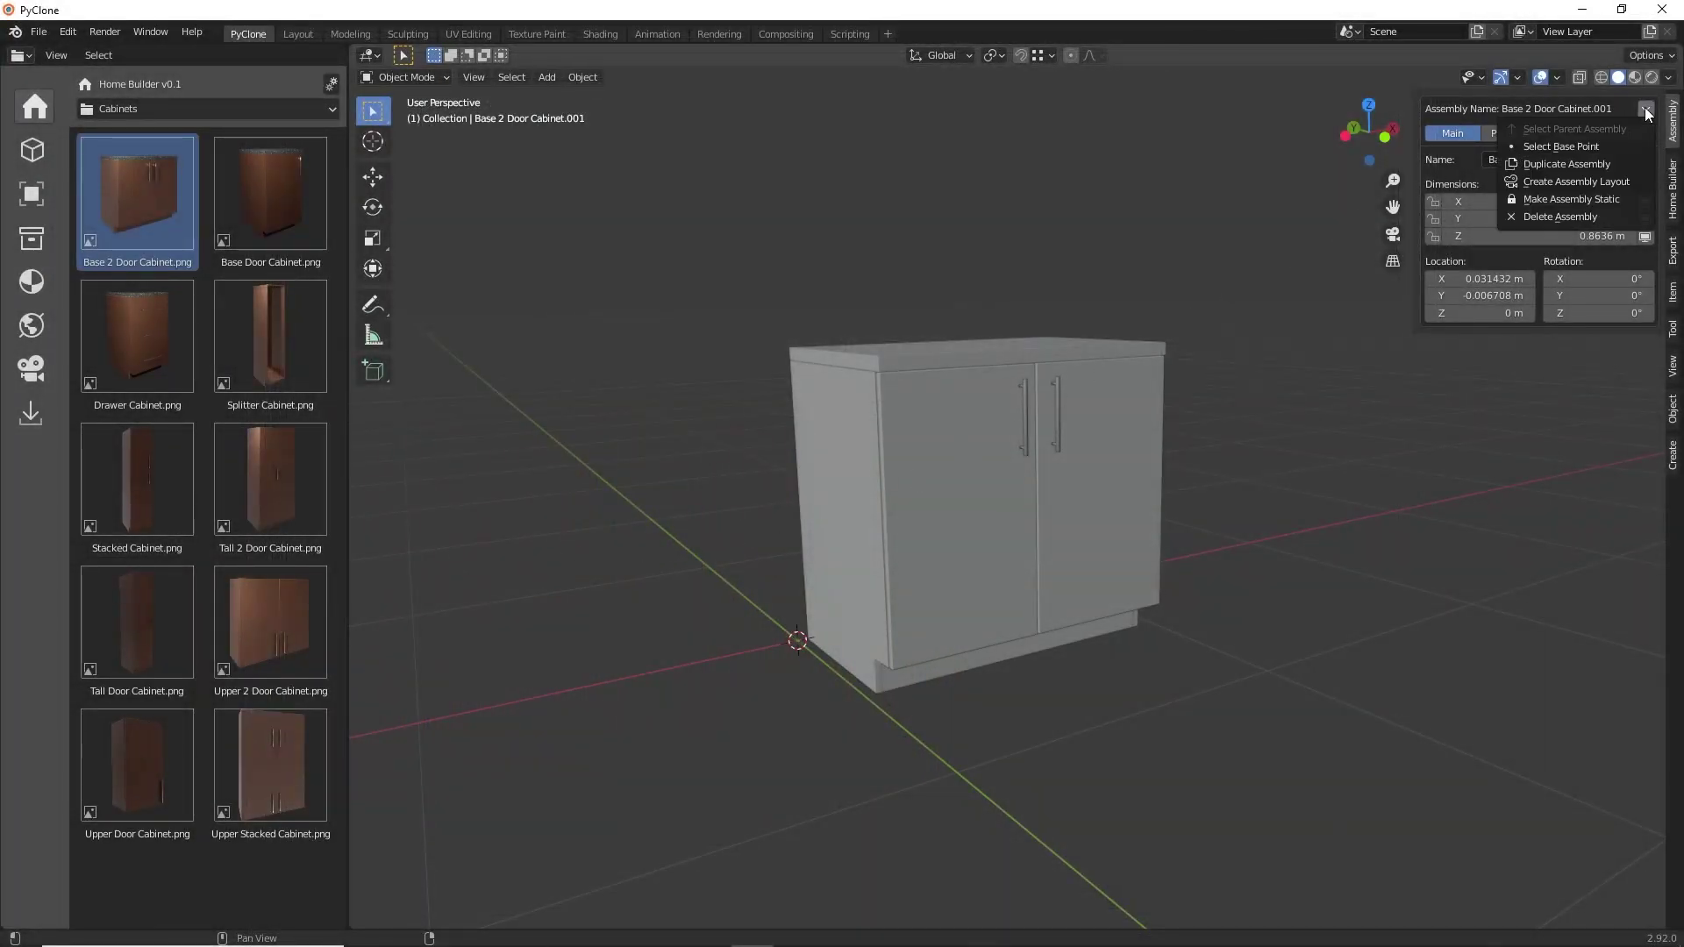
{"action": "left_click", "coordinate": [1618, 183]}
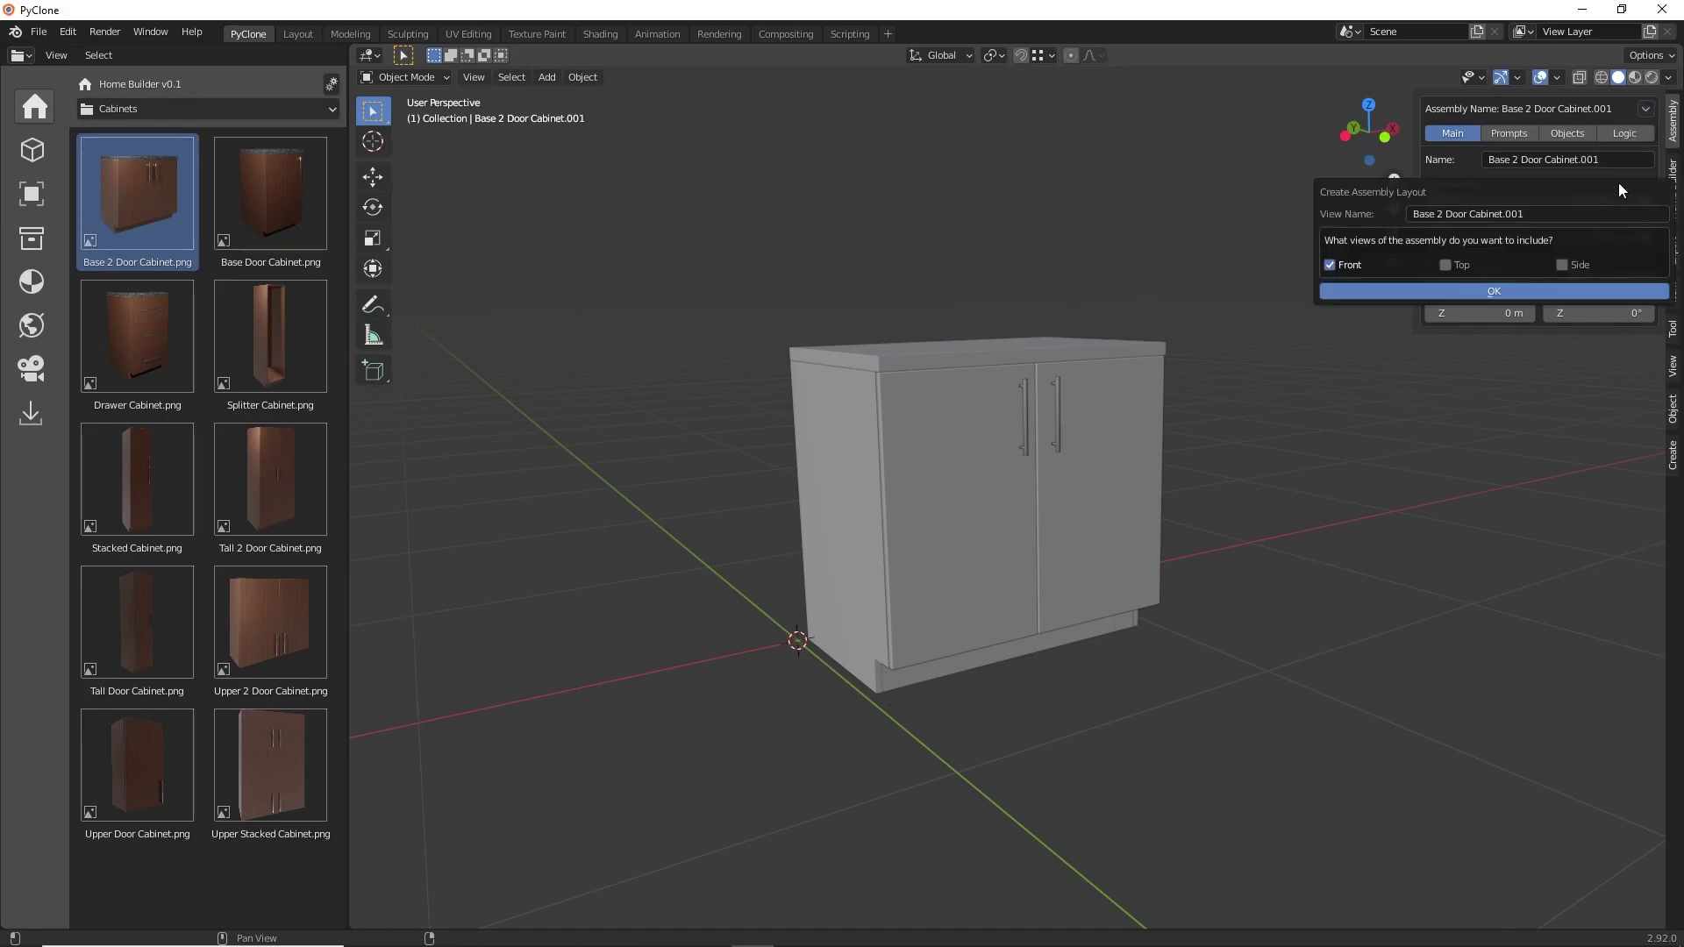
{"action": "left_click", "coordinate": [1444, 291]}
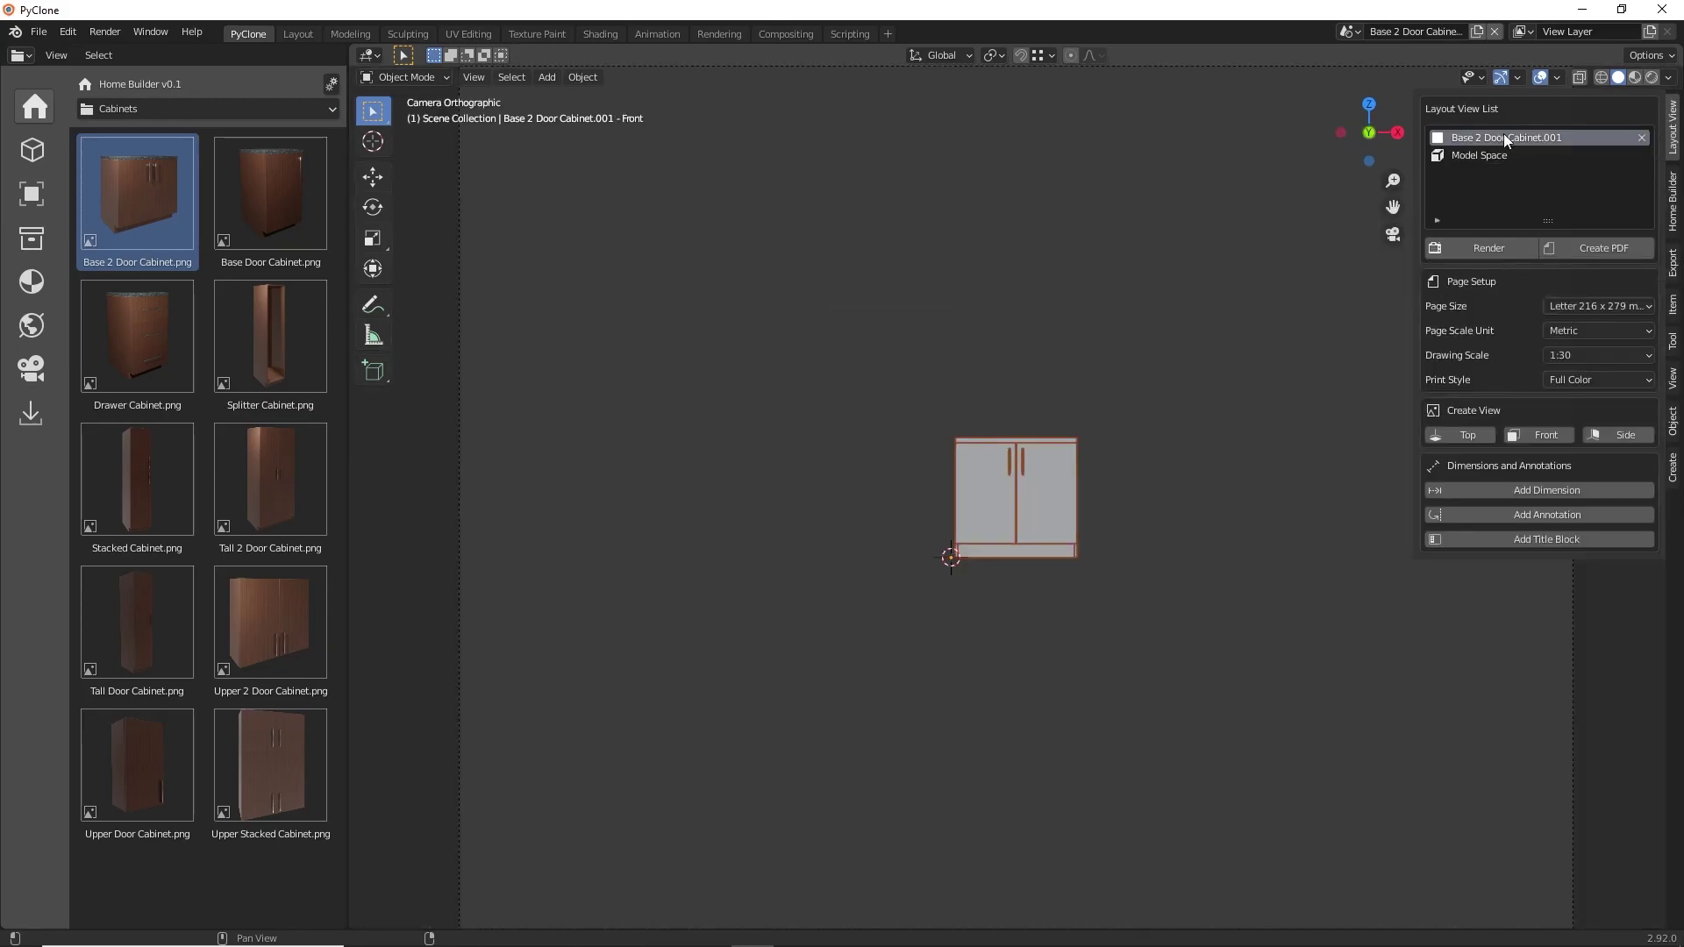
Step: Keep the Letter page, set drawing scale to 1:10, and move the cabinet lower-left
{"action": "scroll", "coordinate": [1219, 350], "scroll_direction": "down", "scroll_amount": 1}
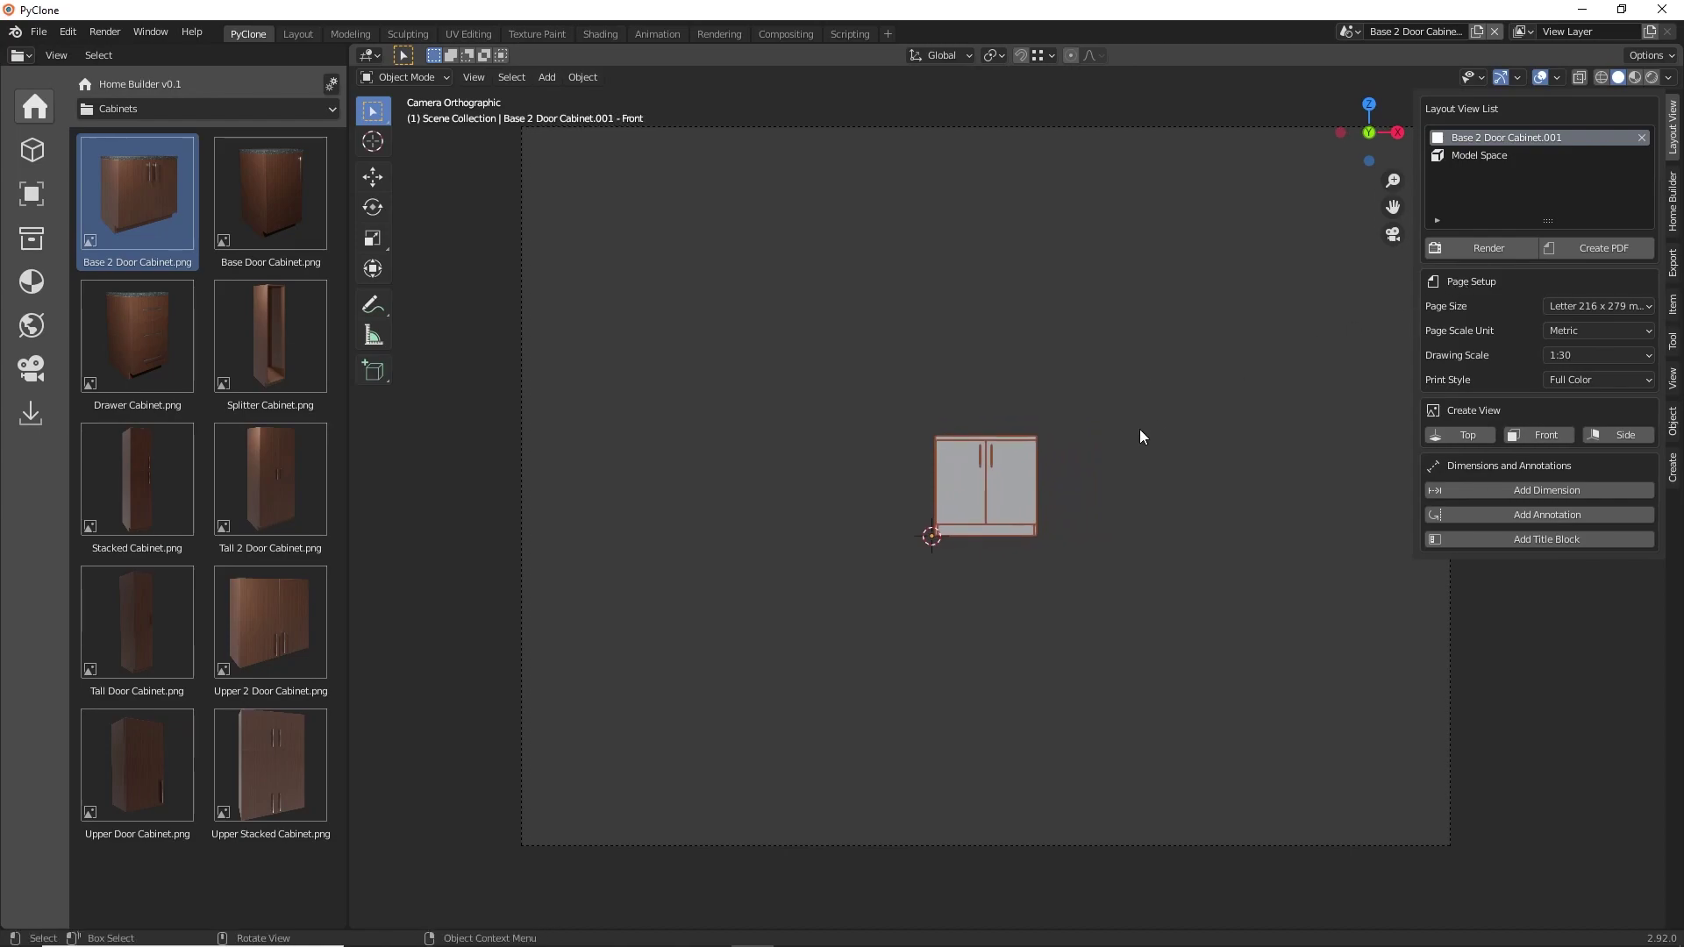
{"action": "left_click", "coordinate": [1597, 303]}
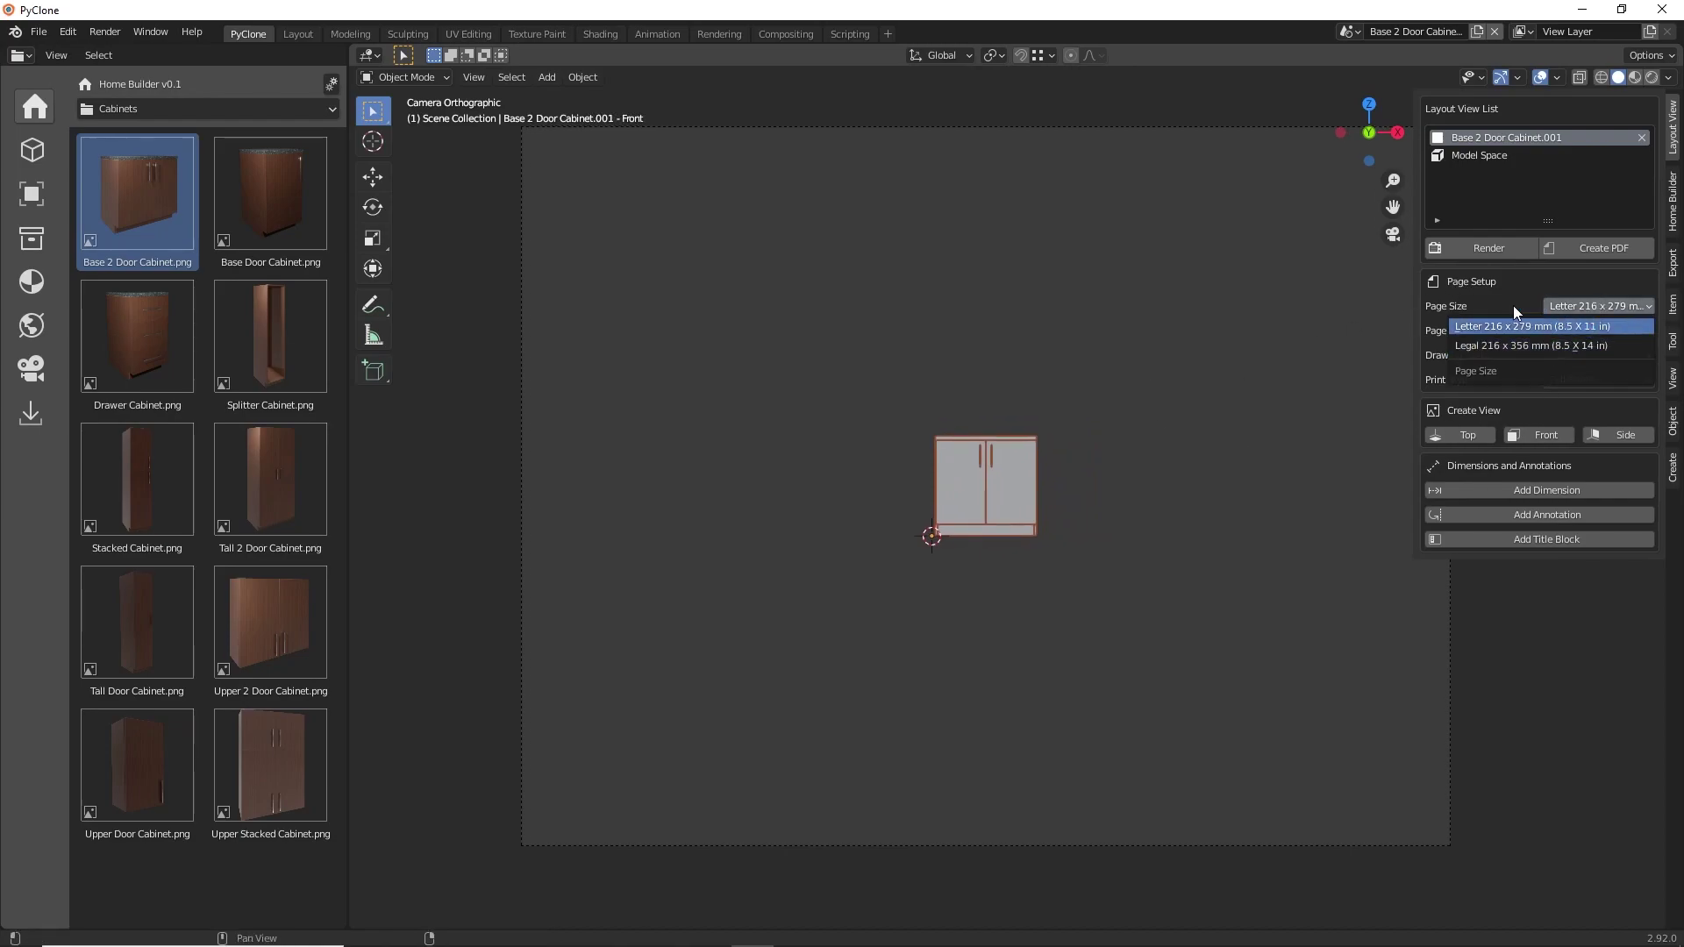
{"action": "left_click", "coordinate": [1513, 306]}
{"action": "left_click", "coordinate": [1579, 329]}
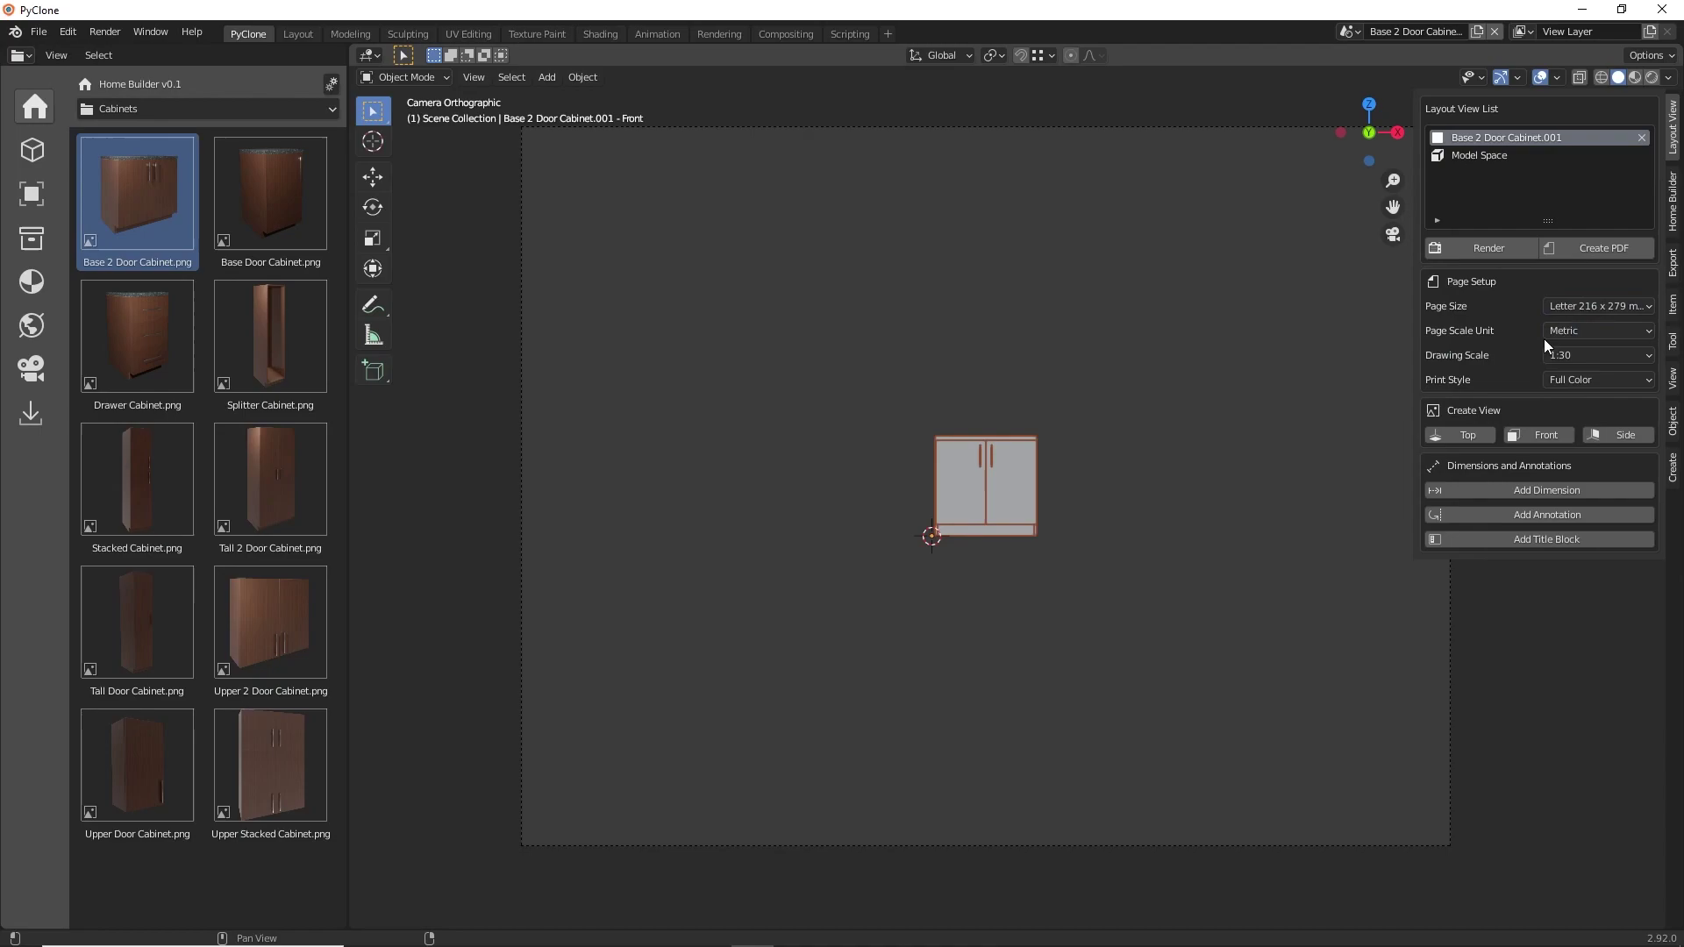
{"action": "left_click", "coordinate": [1571, 352]}
{"action": "left_click", "coordinate": [1575, 397]}
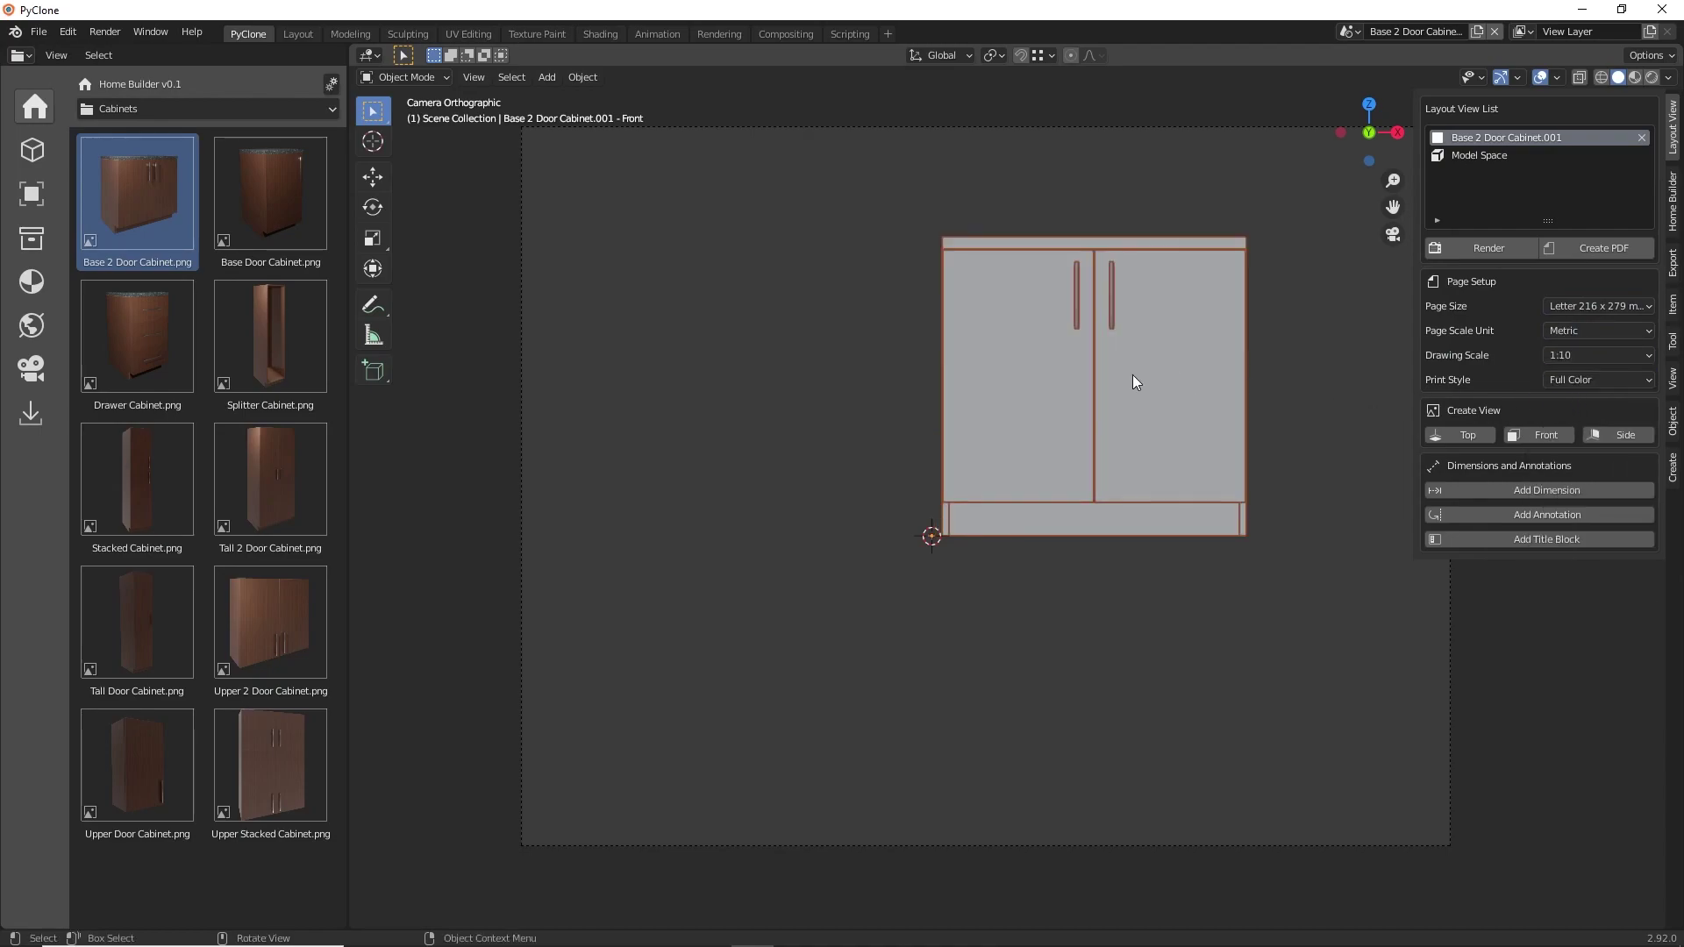
{"action": "left_click_drag", "start_coordinate": [1152, 377], "coordinate": [863, 549]}
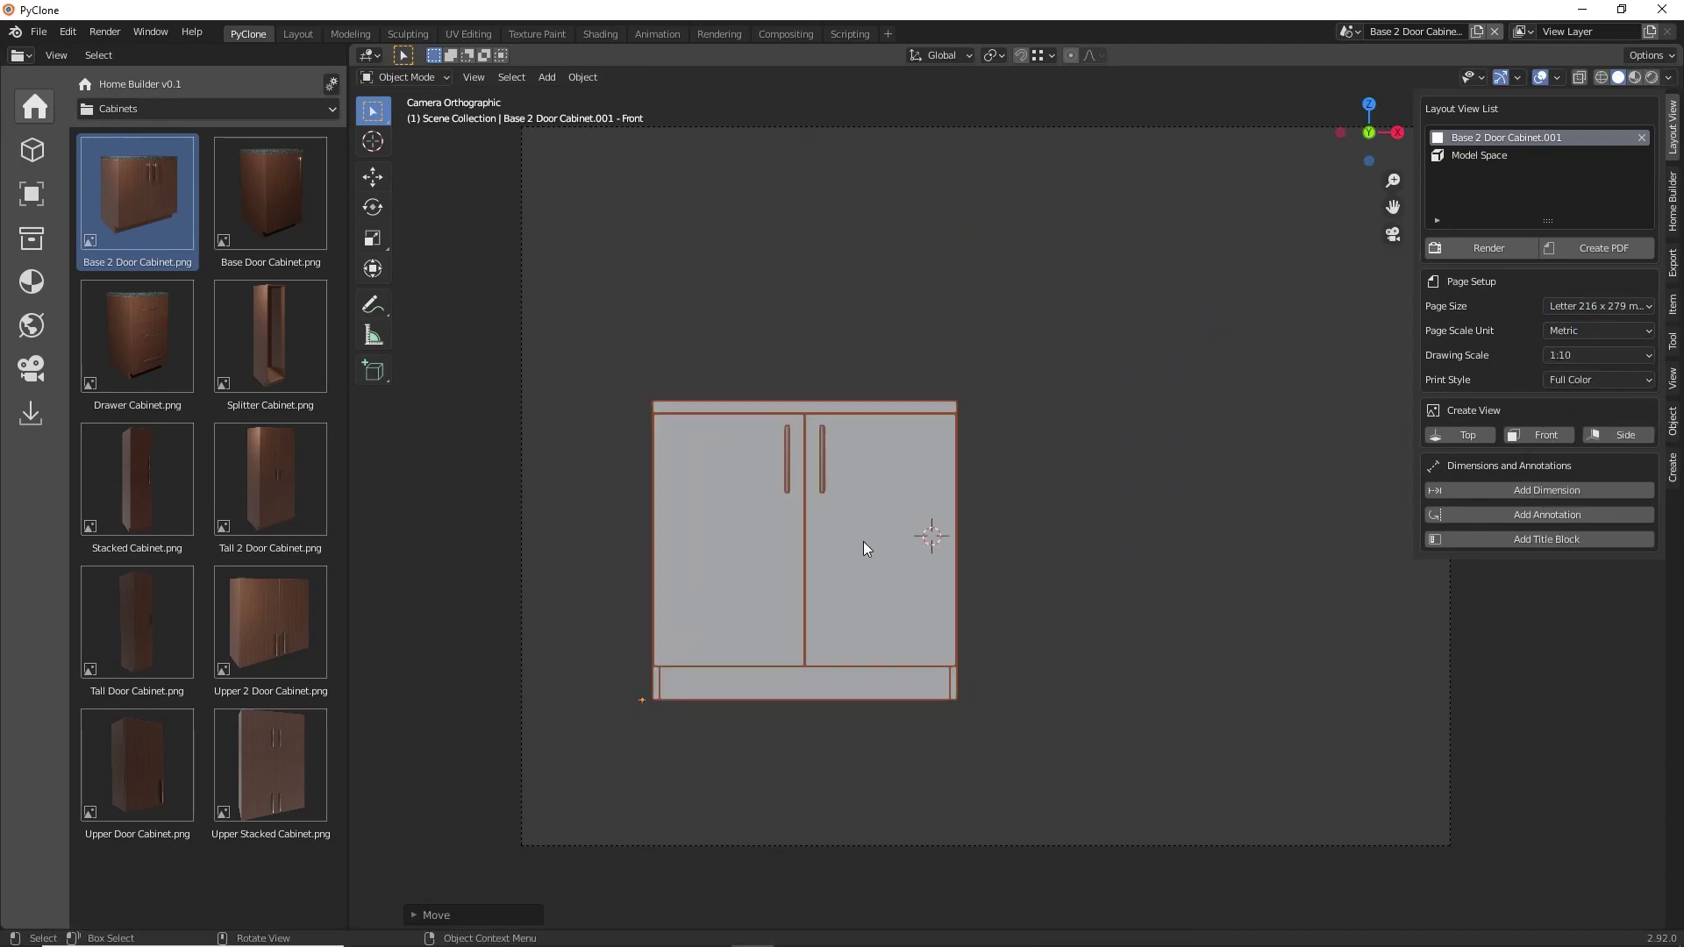
Step: Add a Home Builder title block, nudge the front elevation down, and add top and side views
{"action": "left_click", "coordinate": [1556, 533]}
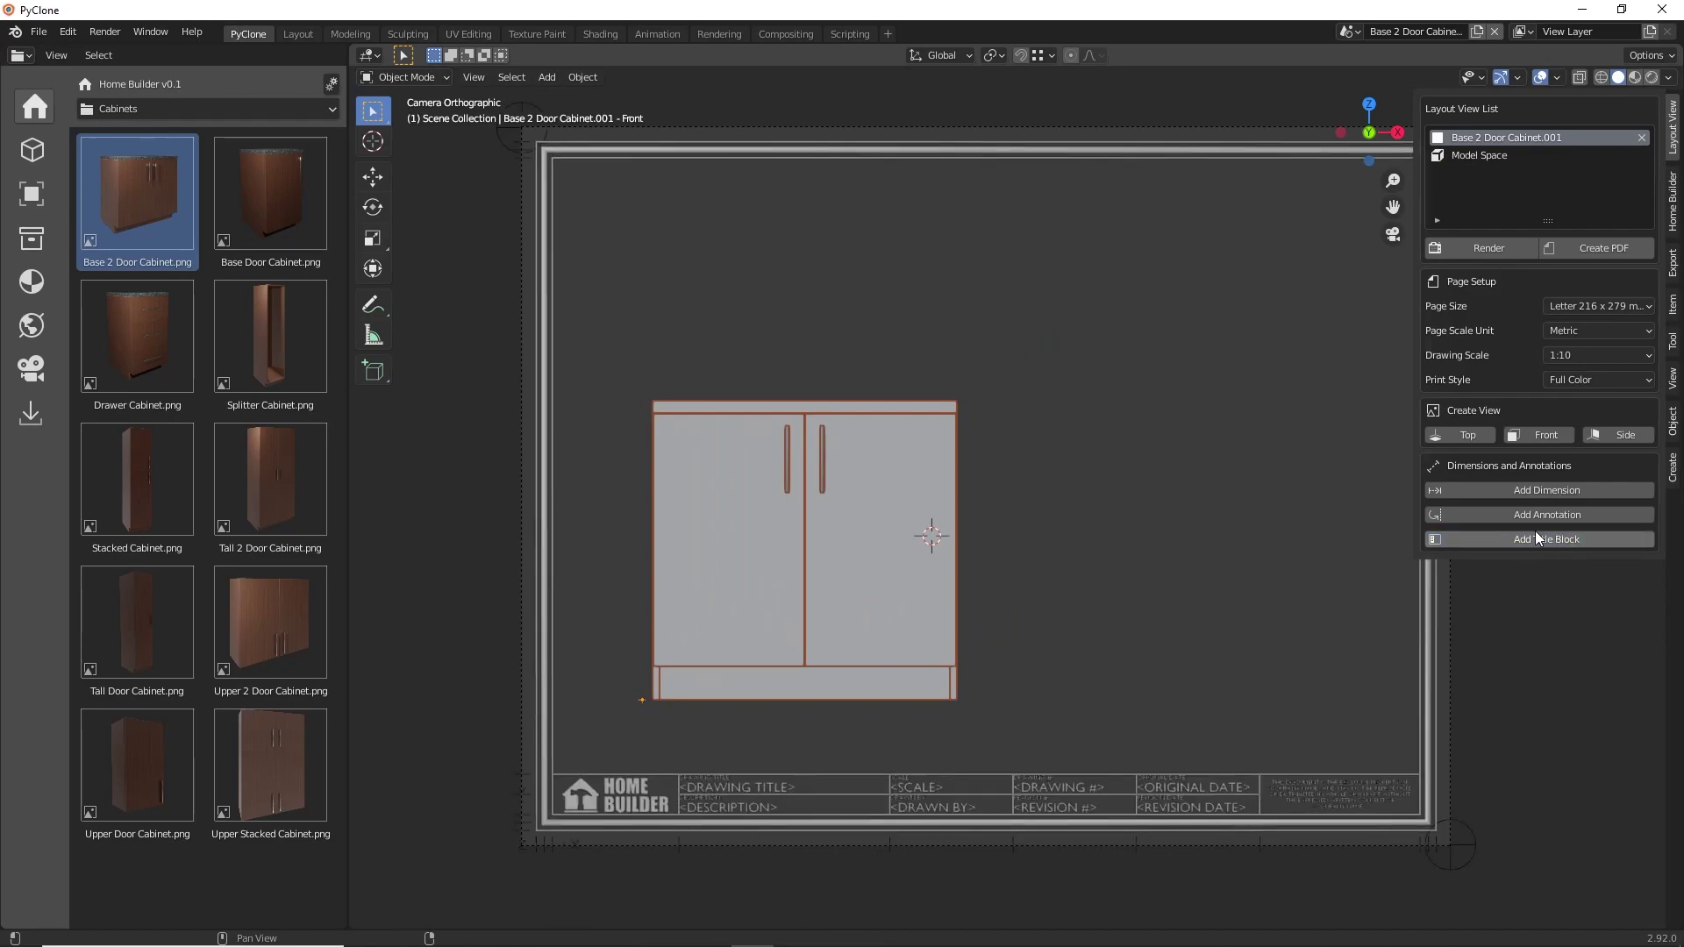
{"action": "left_click_drag", "start_coordinate": [900, 576], "coordinate": [911, 628]}
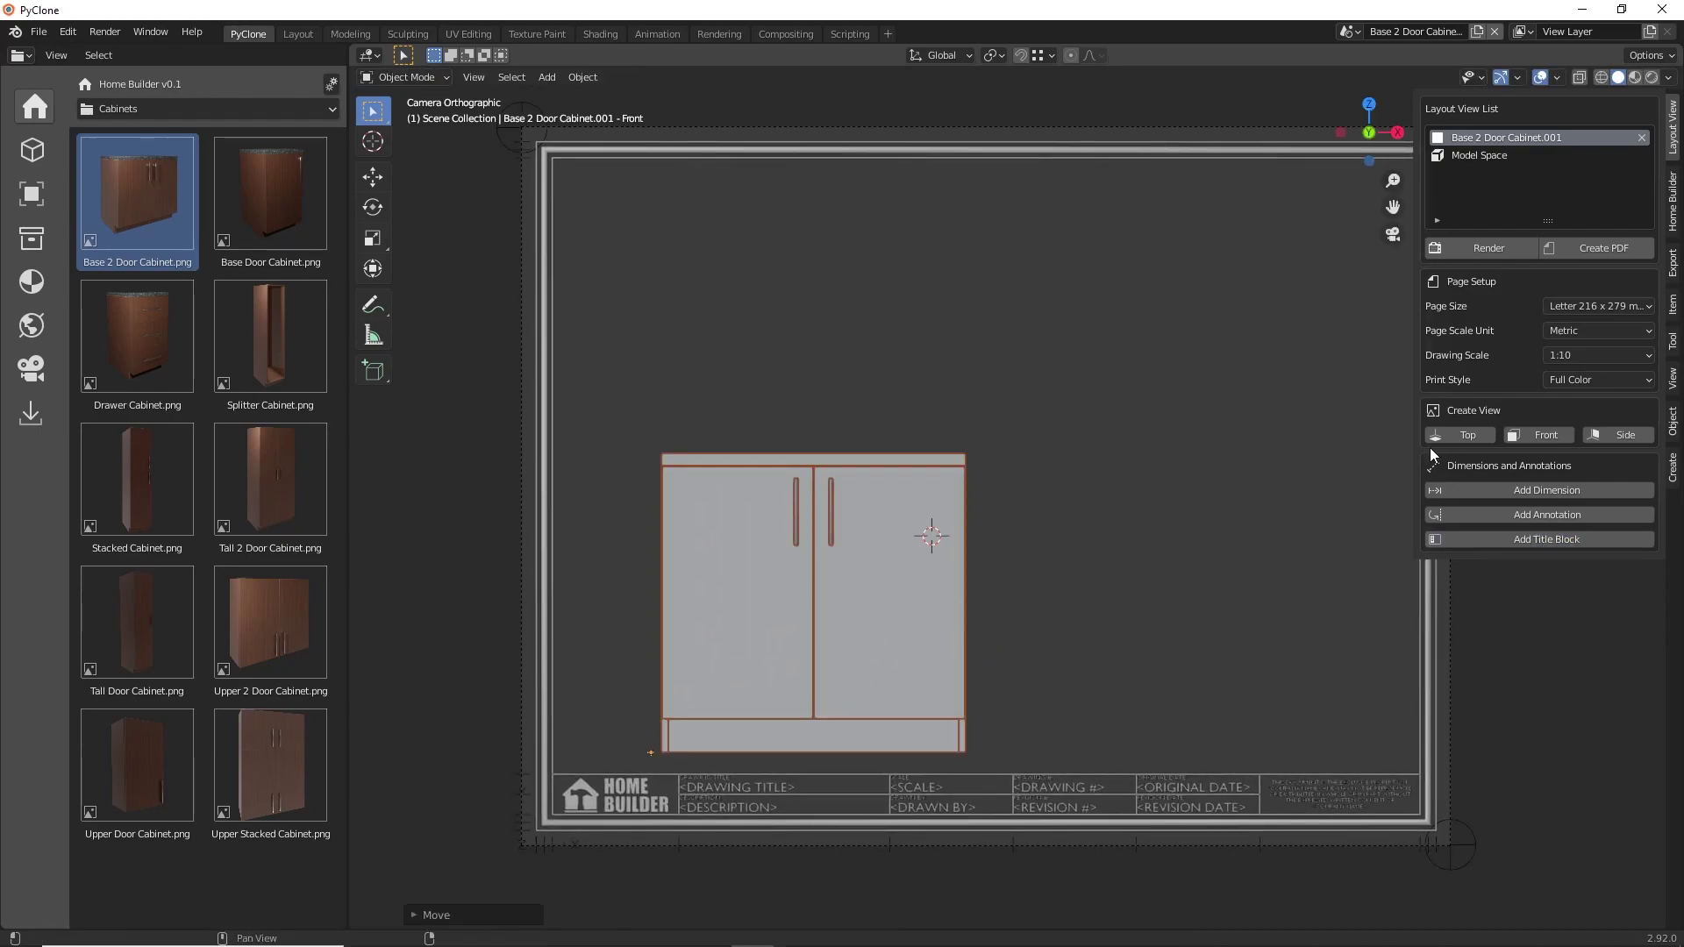
{"action": "left_click", "coordinate": [1464, 435]}
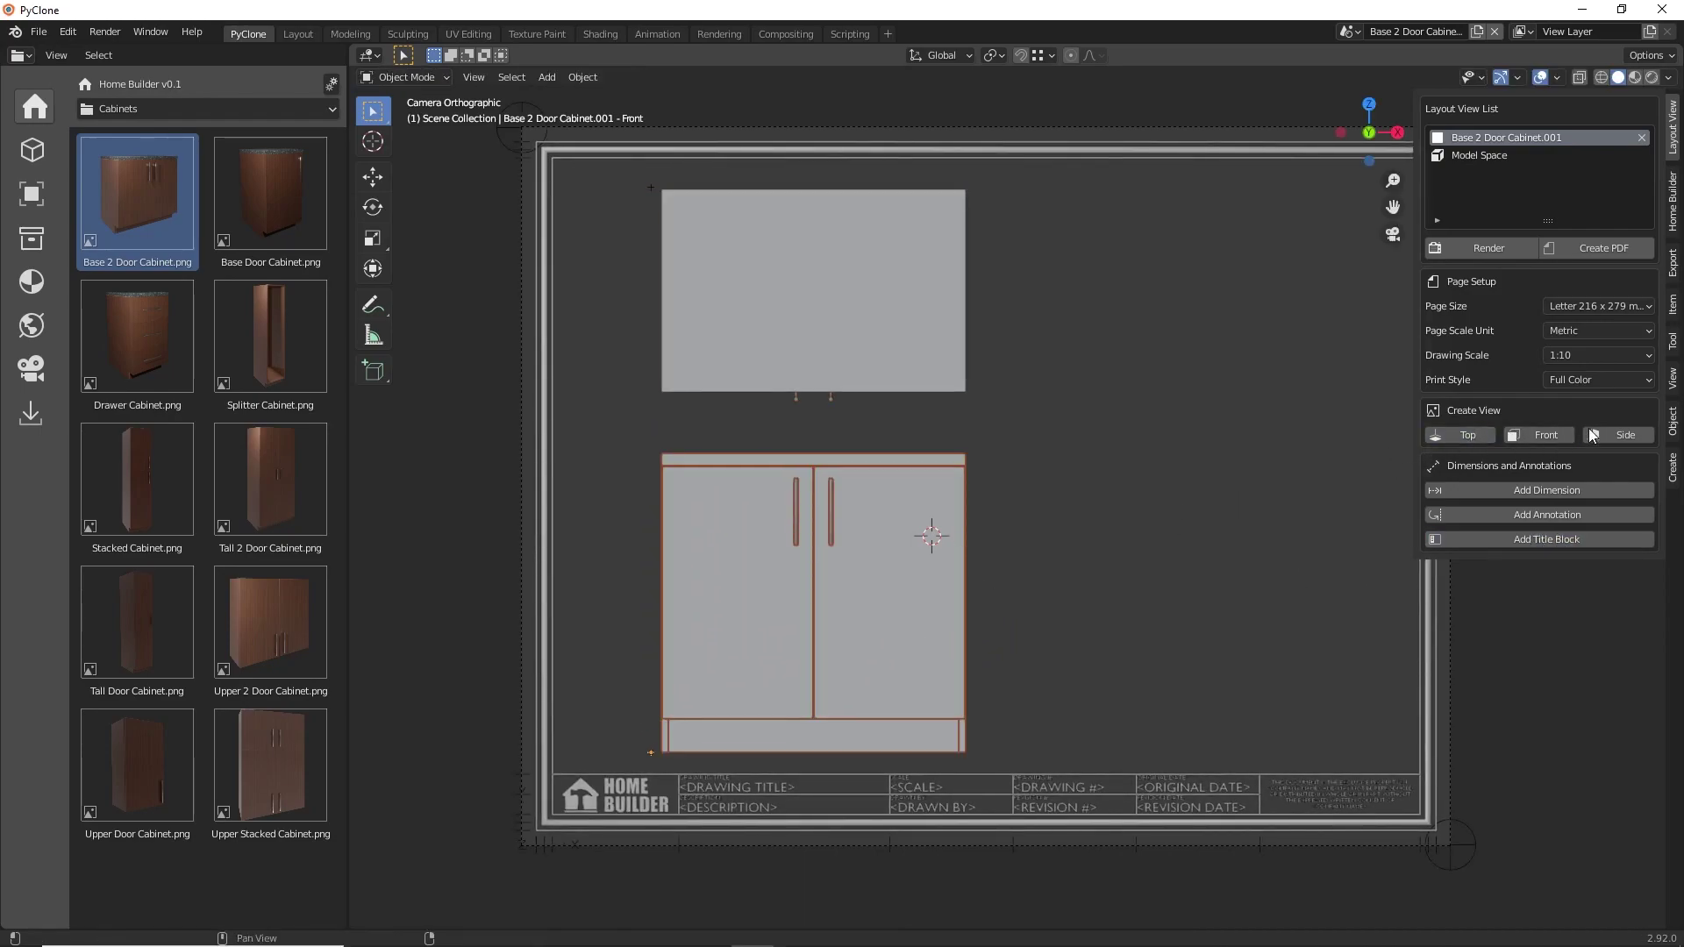
{"action": "left_click", "coordinate": [1626, 436]}
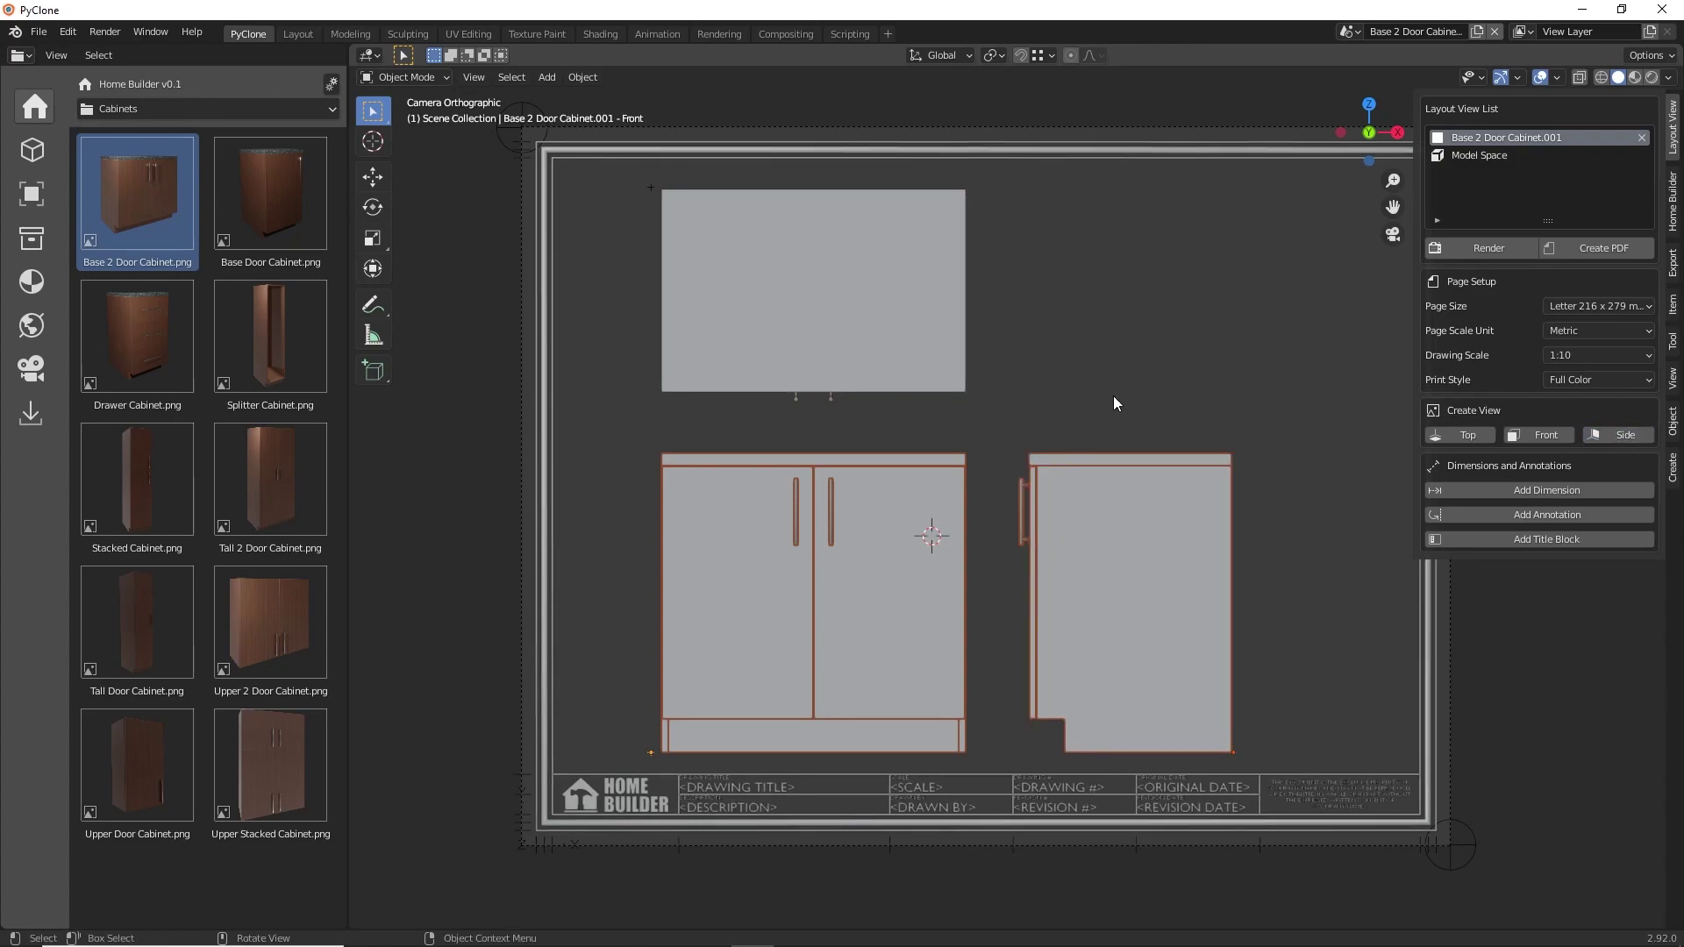
Step: Select the front, top and side views and shift them right together on the sheet
{"action": "scroll", "coordinate": [1113, 397], "scroll_direction": "down", "scroll_amount": 2}
{"action": "left_click", "coordinate": [849, 408], "text": "shift"}
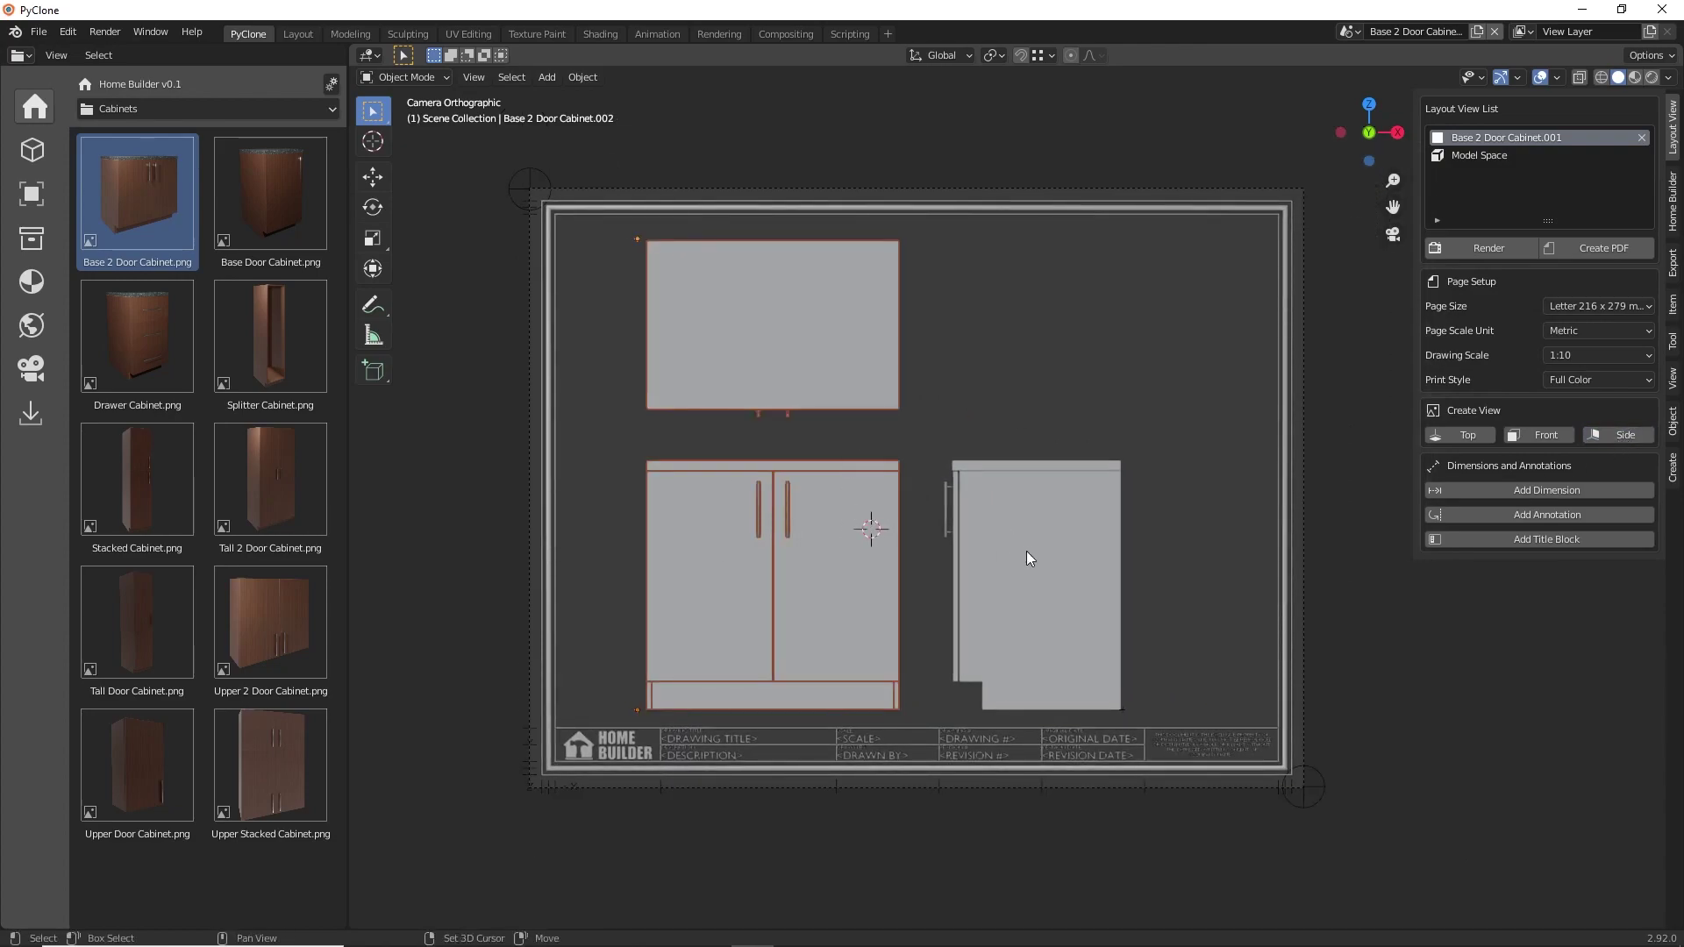
{"action": "left_click", "coordinate": [1026, 551], "text": "shift"}
{"action": "left_click", "coordinate": [382, 181]}
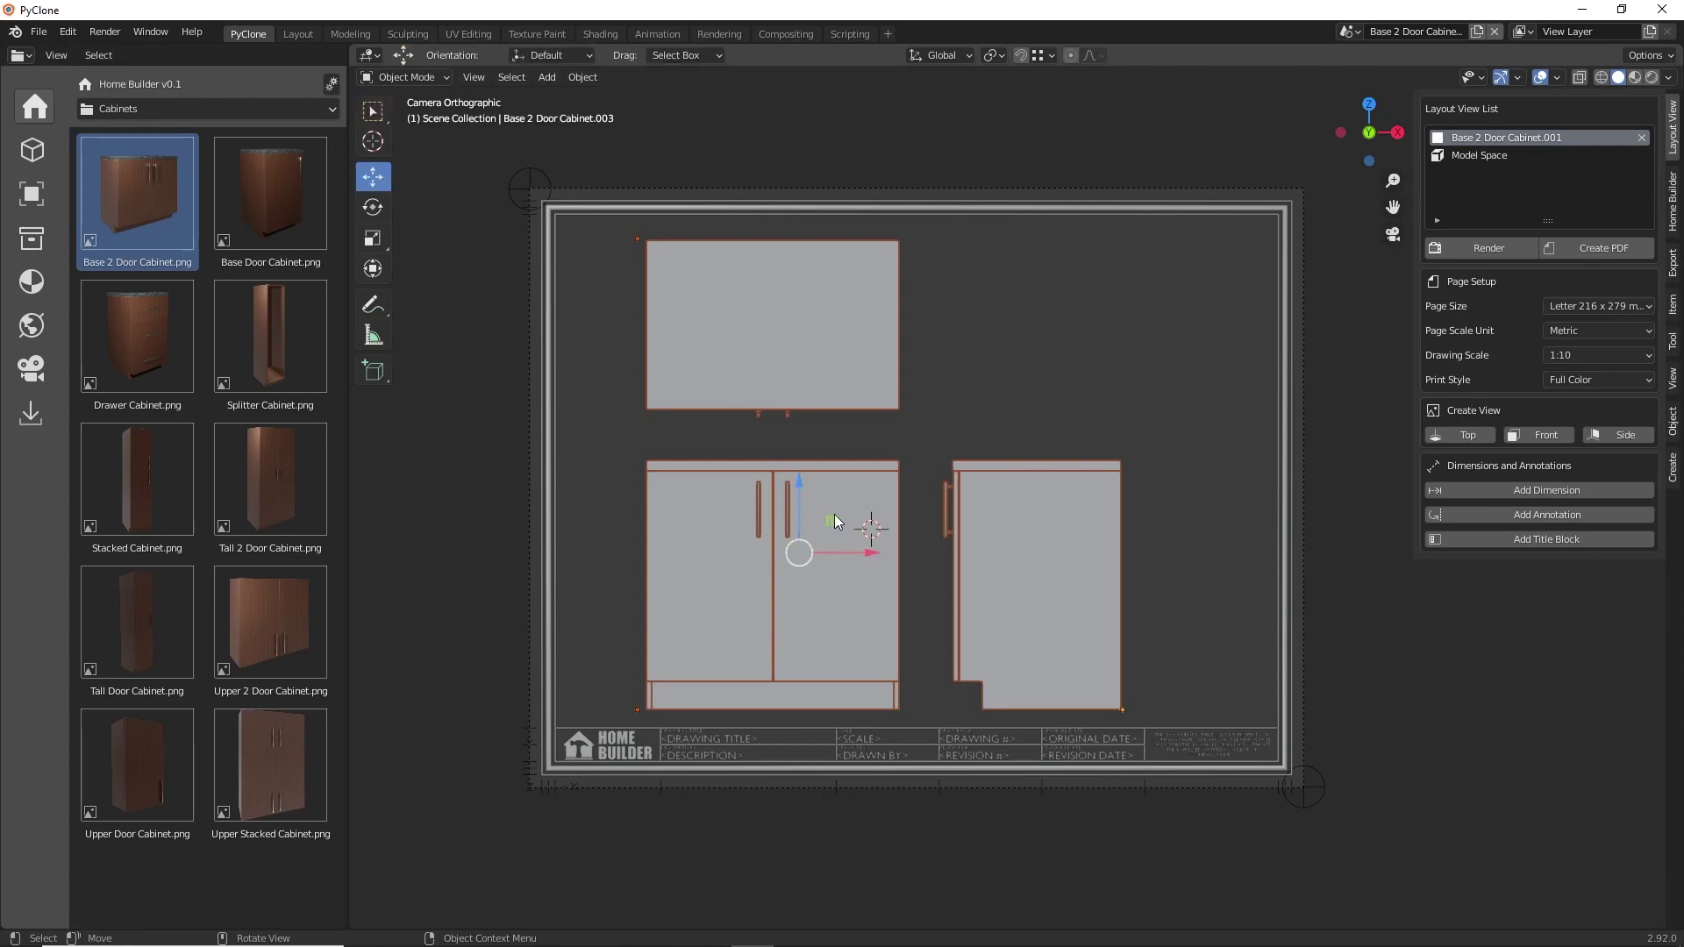
{"action": "left_click_drag", "start_coordinate": [834, 521], "coordinate": [879, 521]}
{"action": "left_click", "coordinate": [1054, 389]}
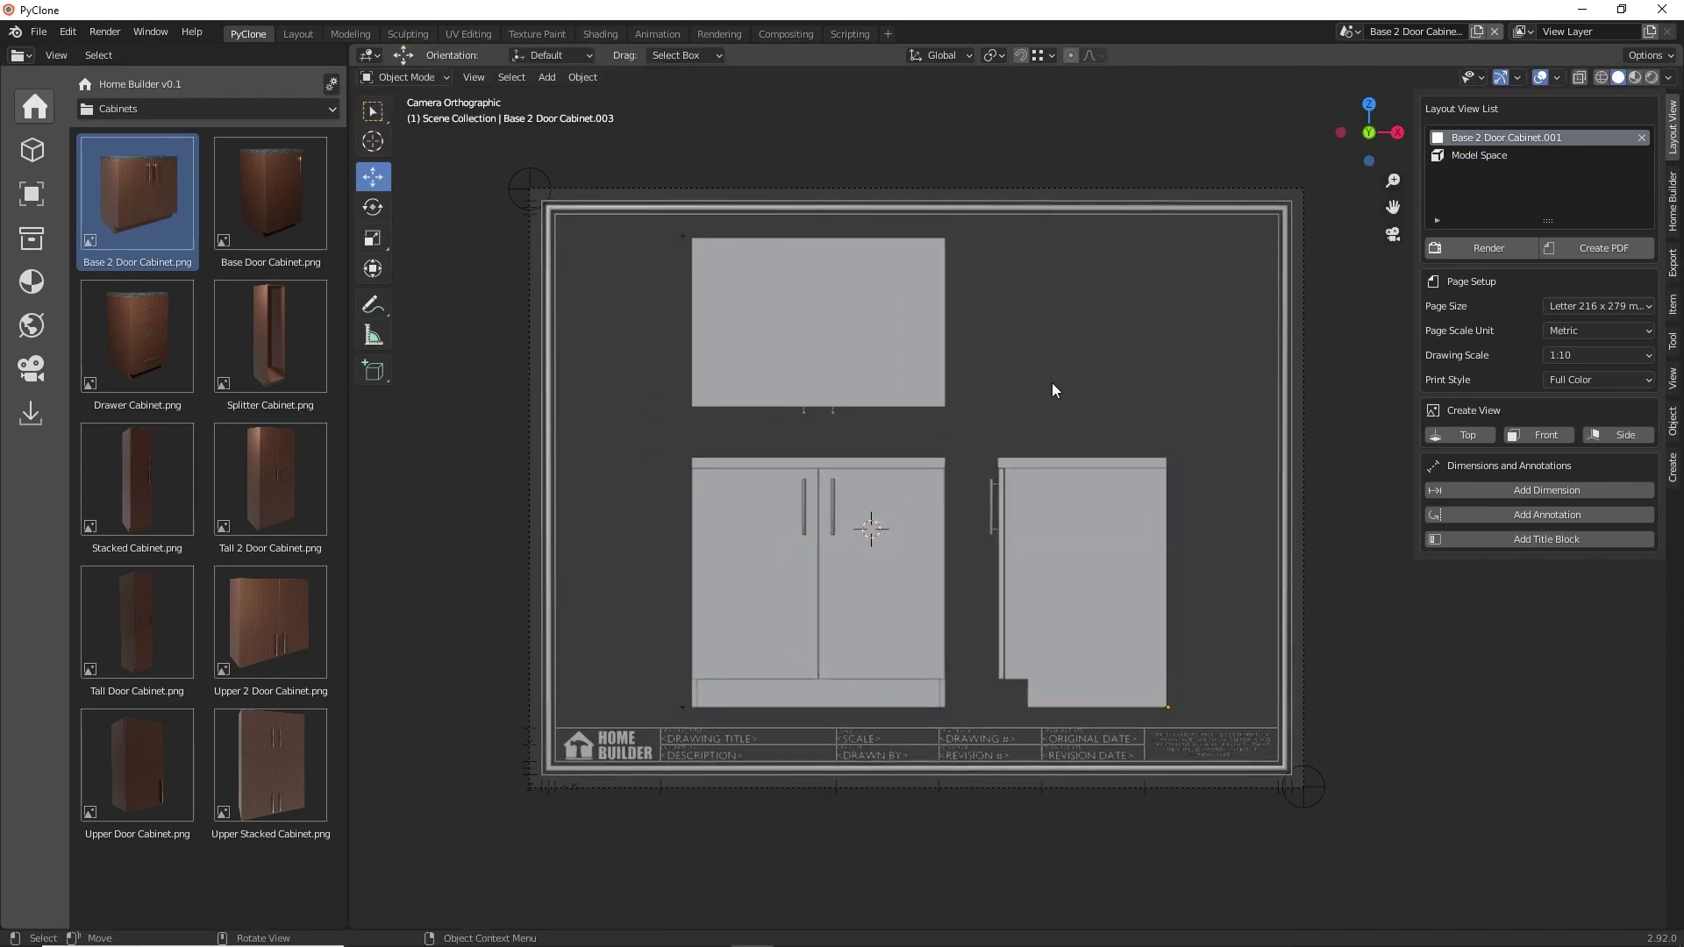
{"action": "middle_click_drag", "start_coordinate": [1050, 383], "coordinate": [1038, 379], "text": "shift"}
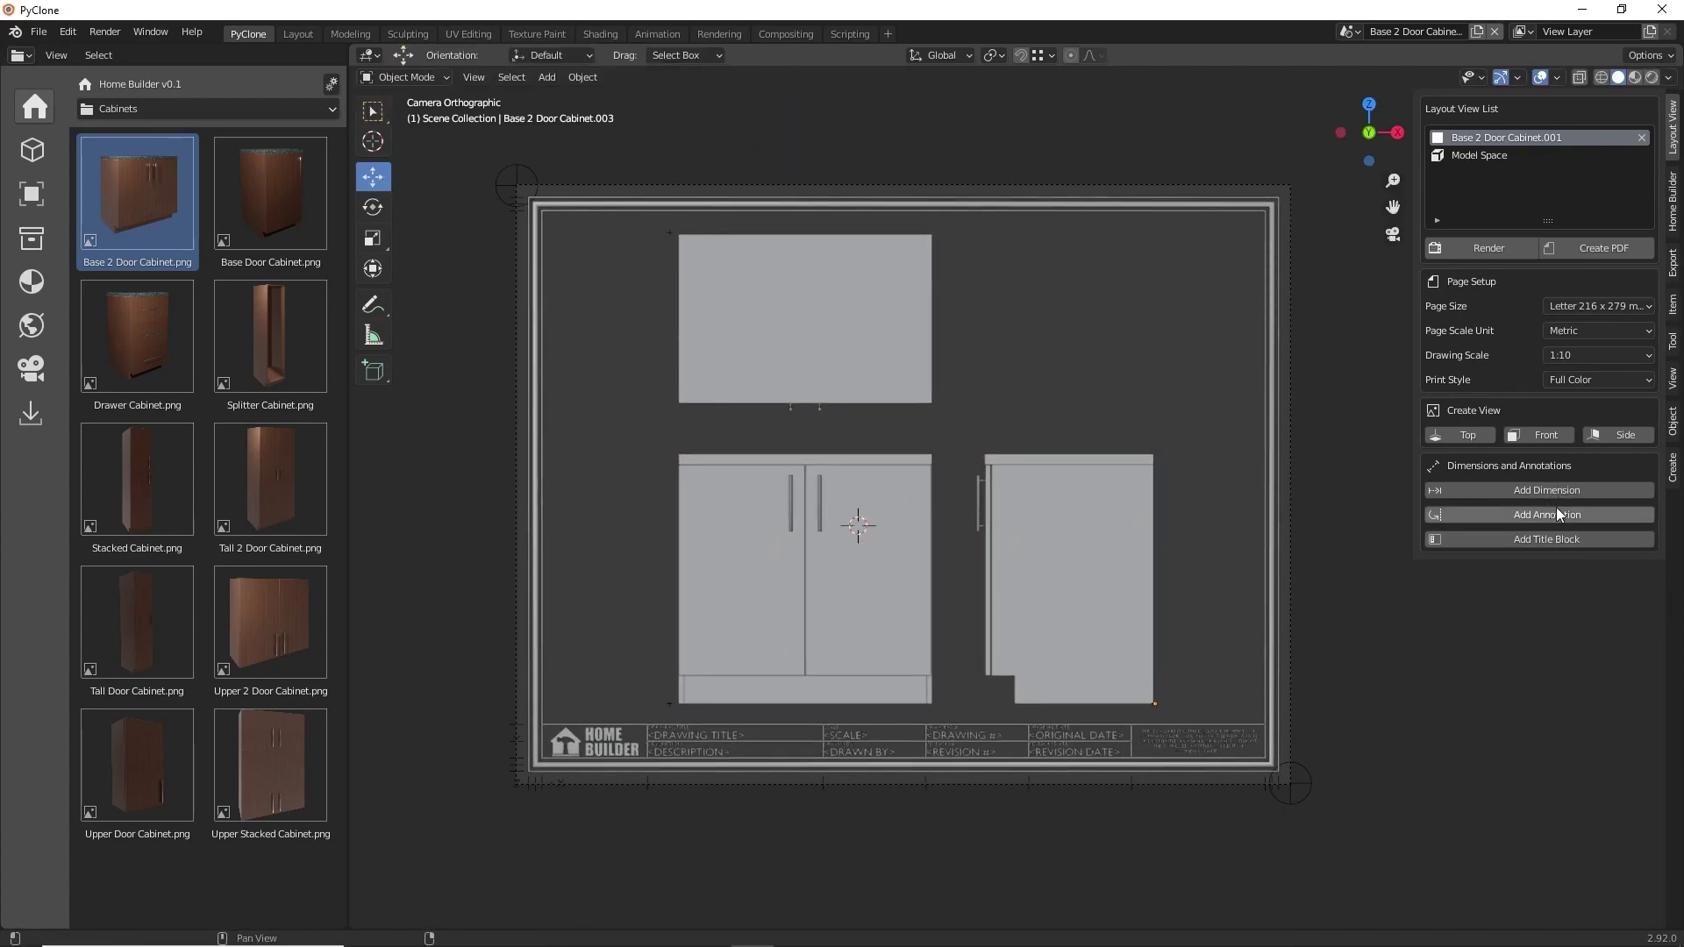
Step: Export the layout as the 2D Views PDF and zoom in on its page in Edge
{"action": "left_click", "coordinate": [1581, 244]}
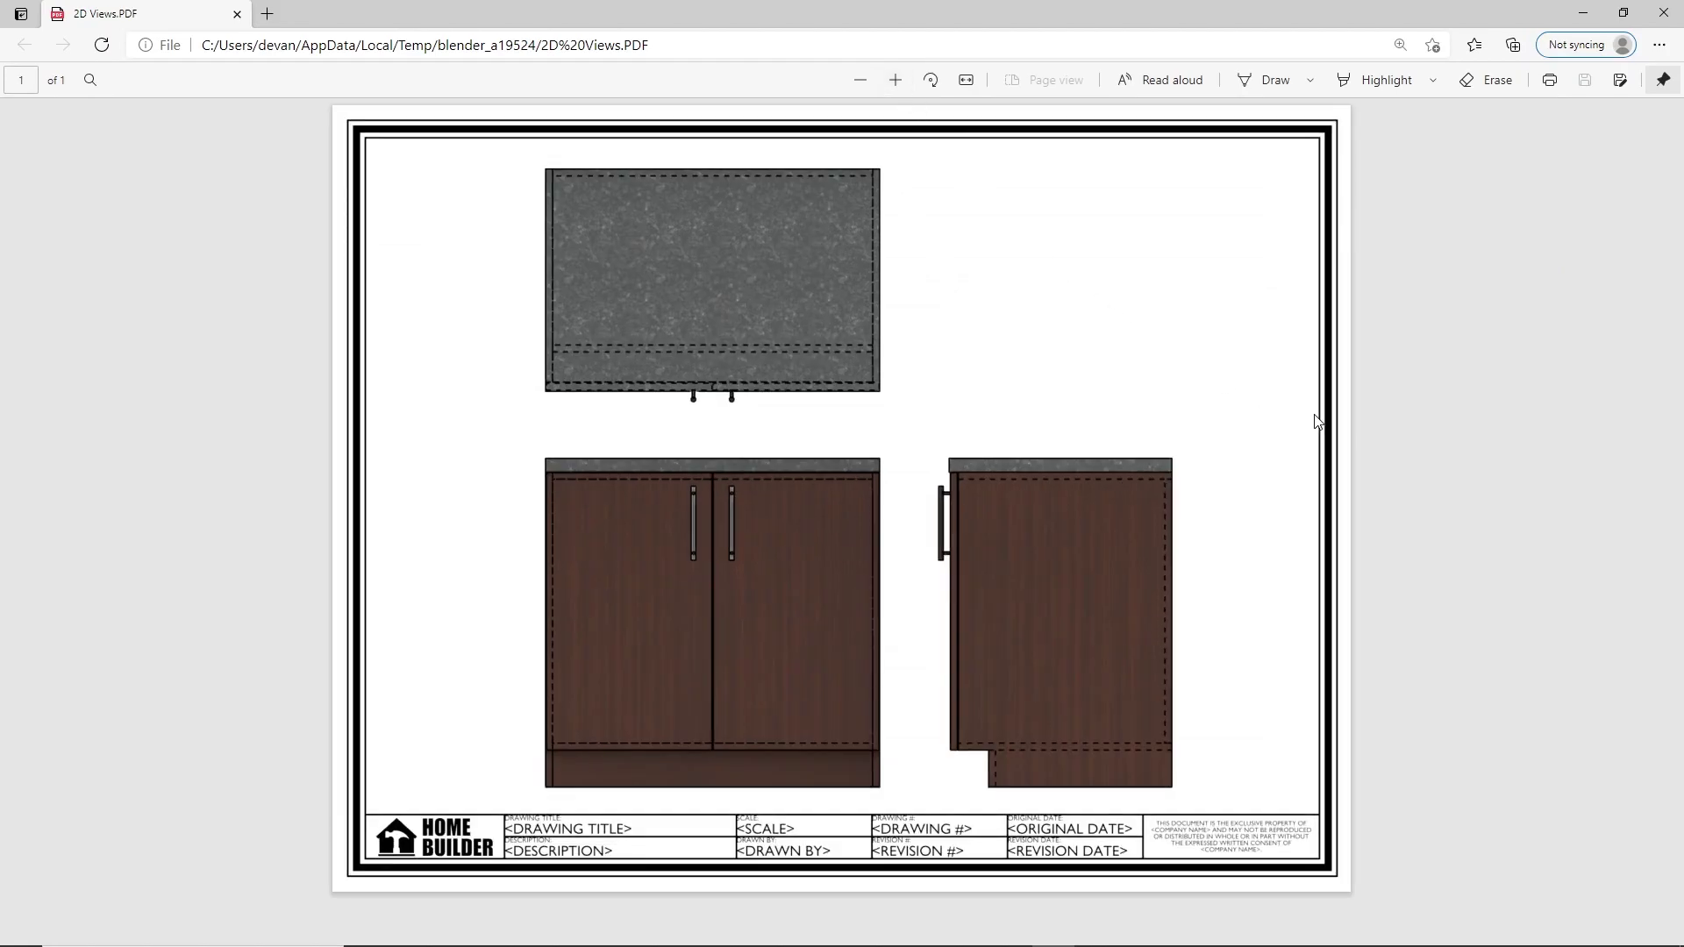
{"action": "left_click", "coordinate": [894, 82]}
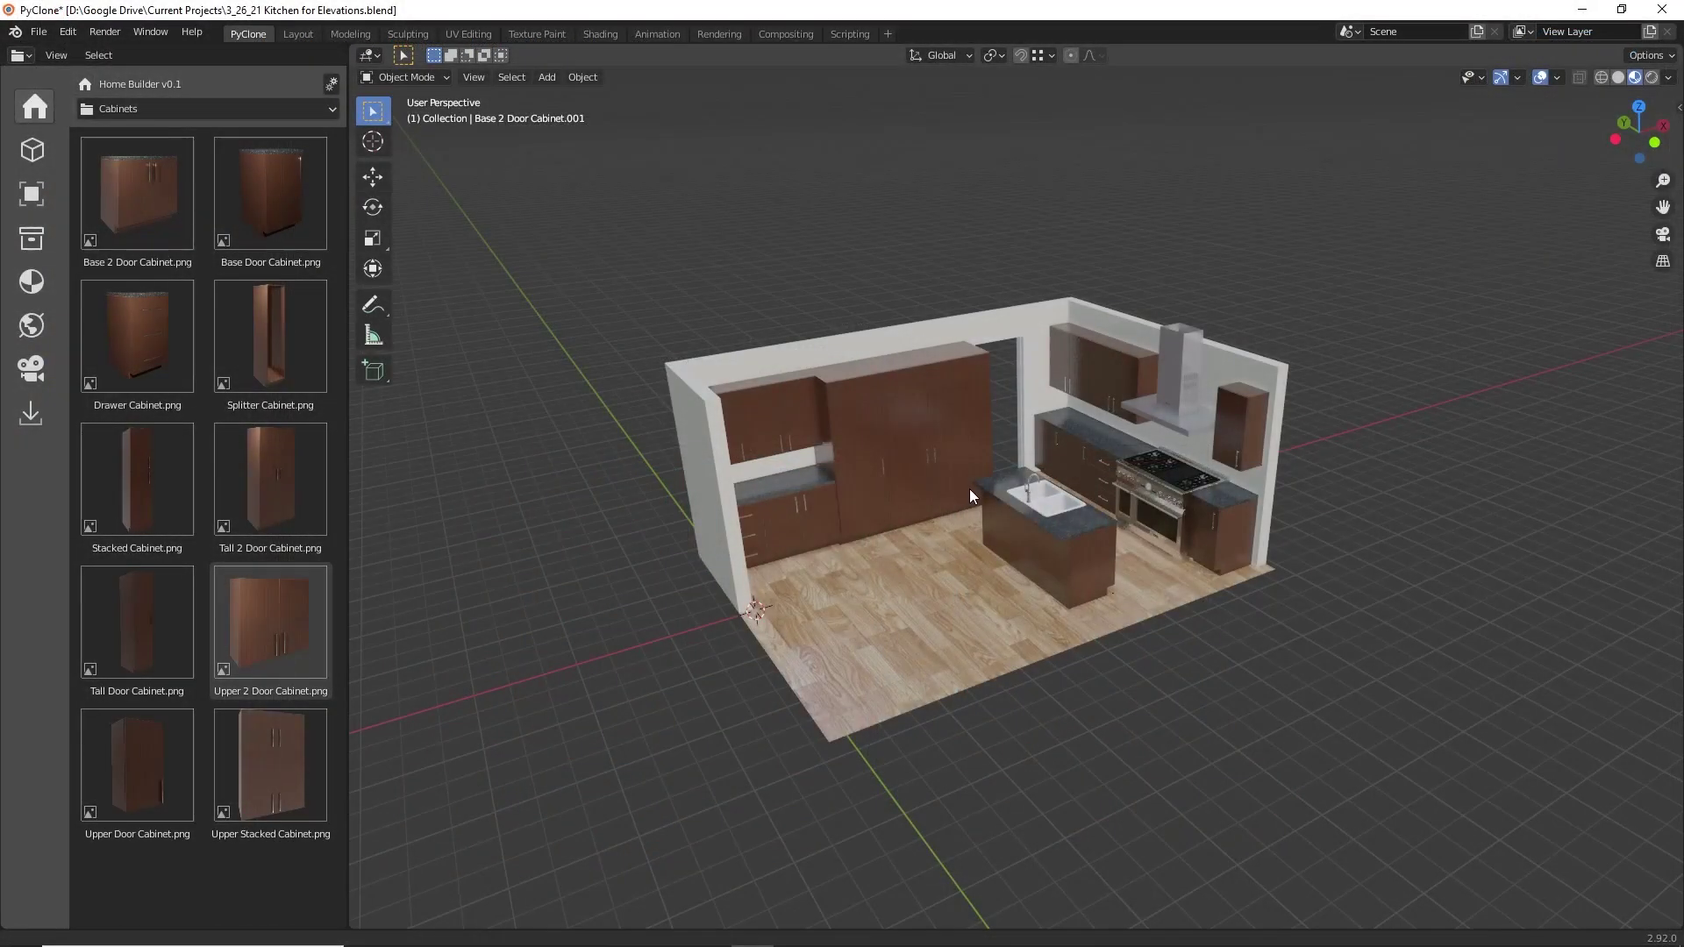
Step: Generate wall elevation views for each kitchen wall from the 2D View Commands panel
{"action": "scroll", "coordinate": [970, 488], "scroll_direction": "up", "scroll_amount": 6}
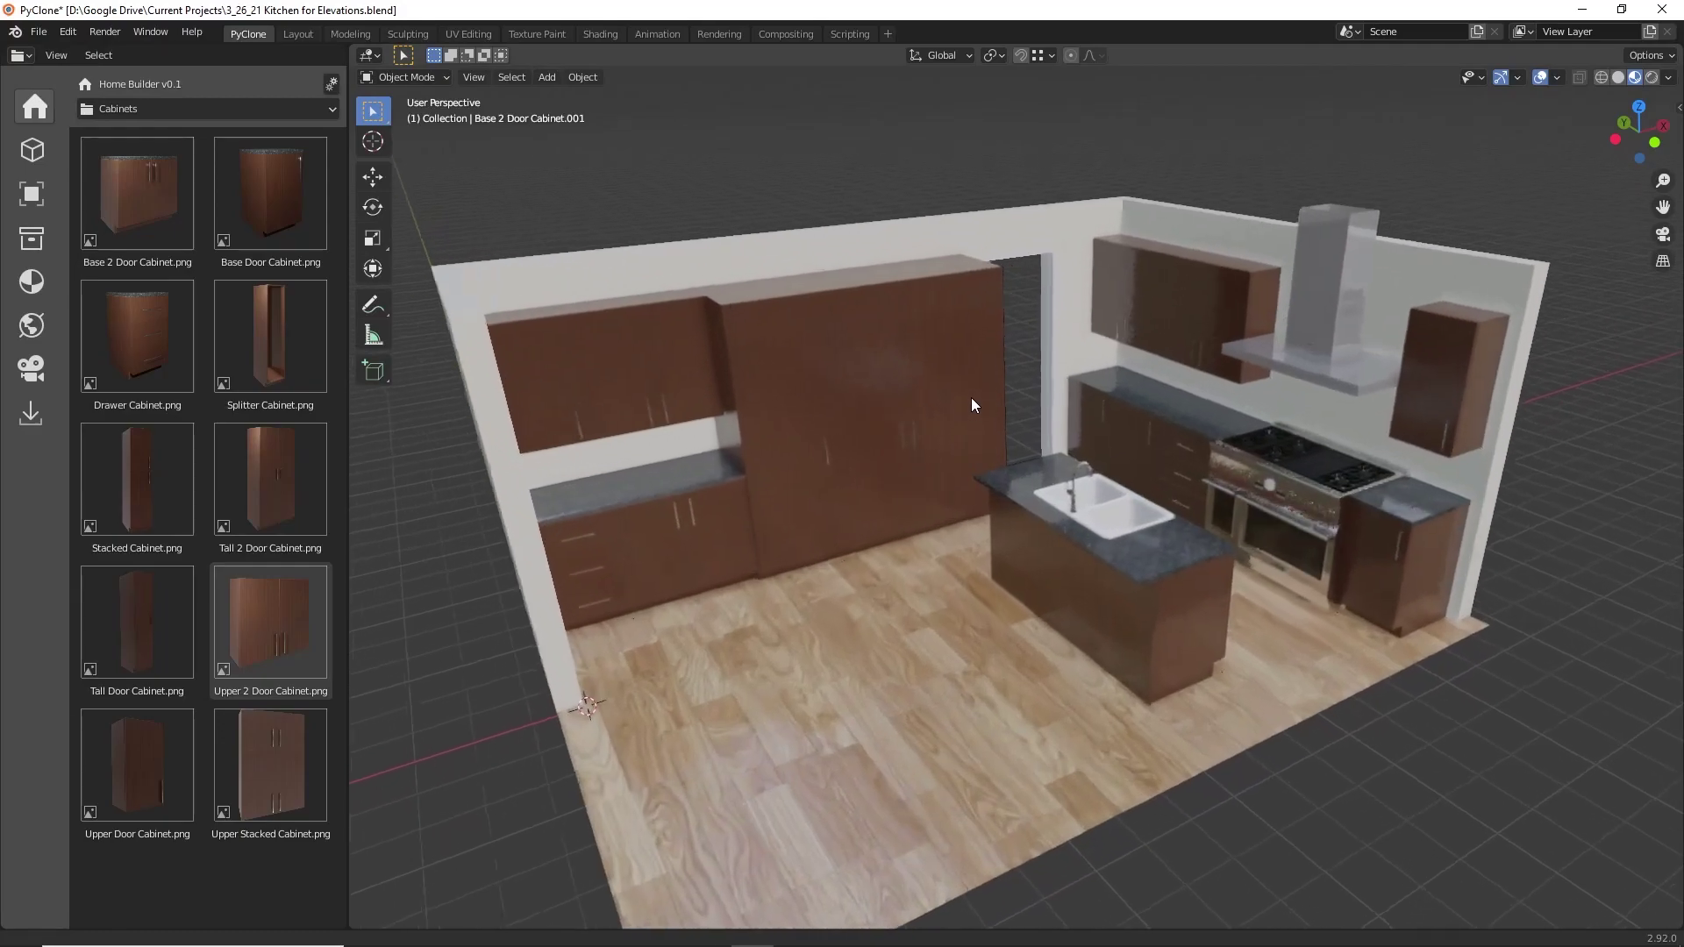
{"action": "middle_click_drag", "start_coordinate": [971, 397], "coordinate": [1018, 445]}
{"action": "key", "text": "n"}
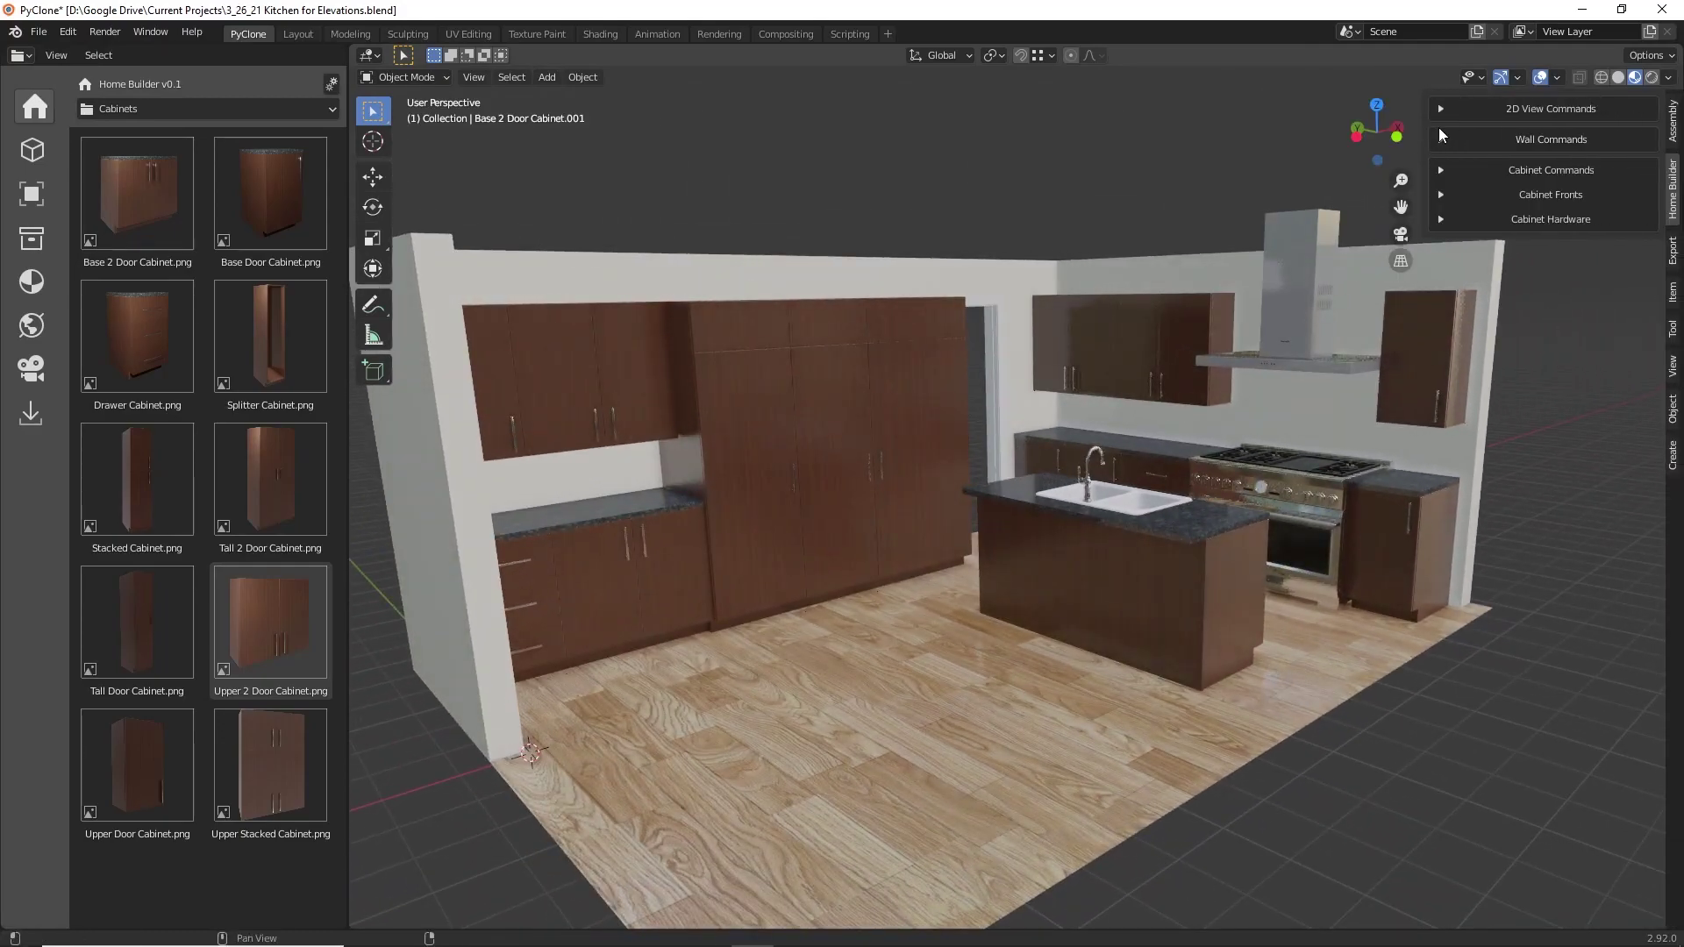
{"action": "left_click", "coordinate": [1440, 109]}
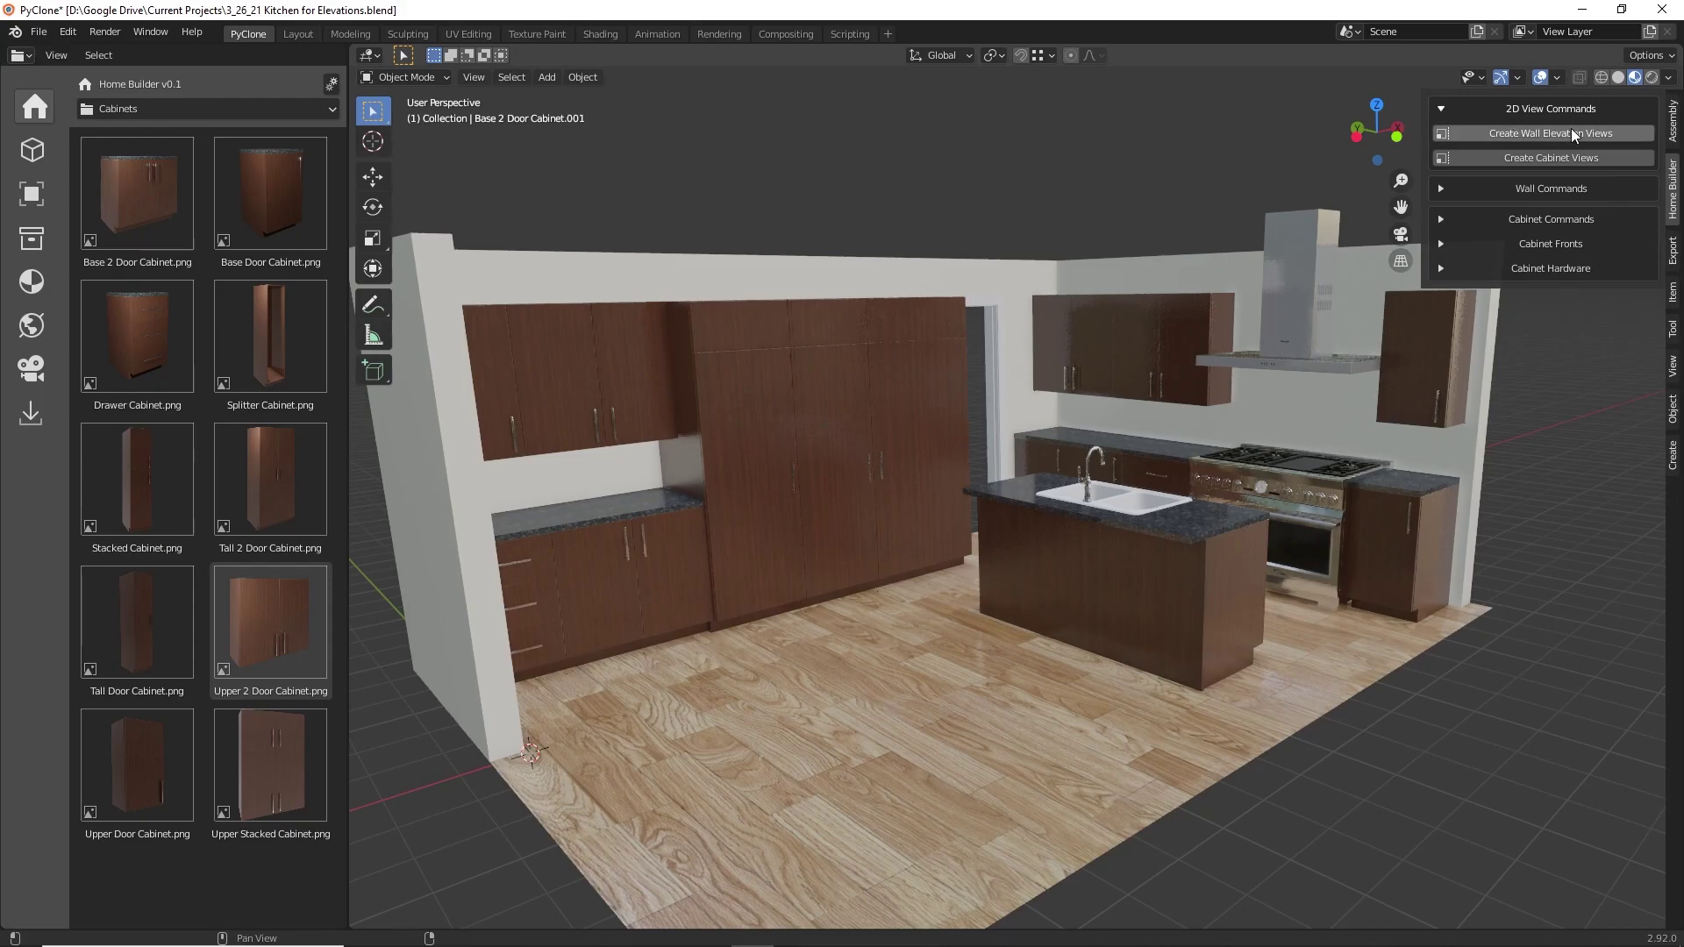
{"action": "left_click", "coordinate": [1533, 129]}
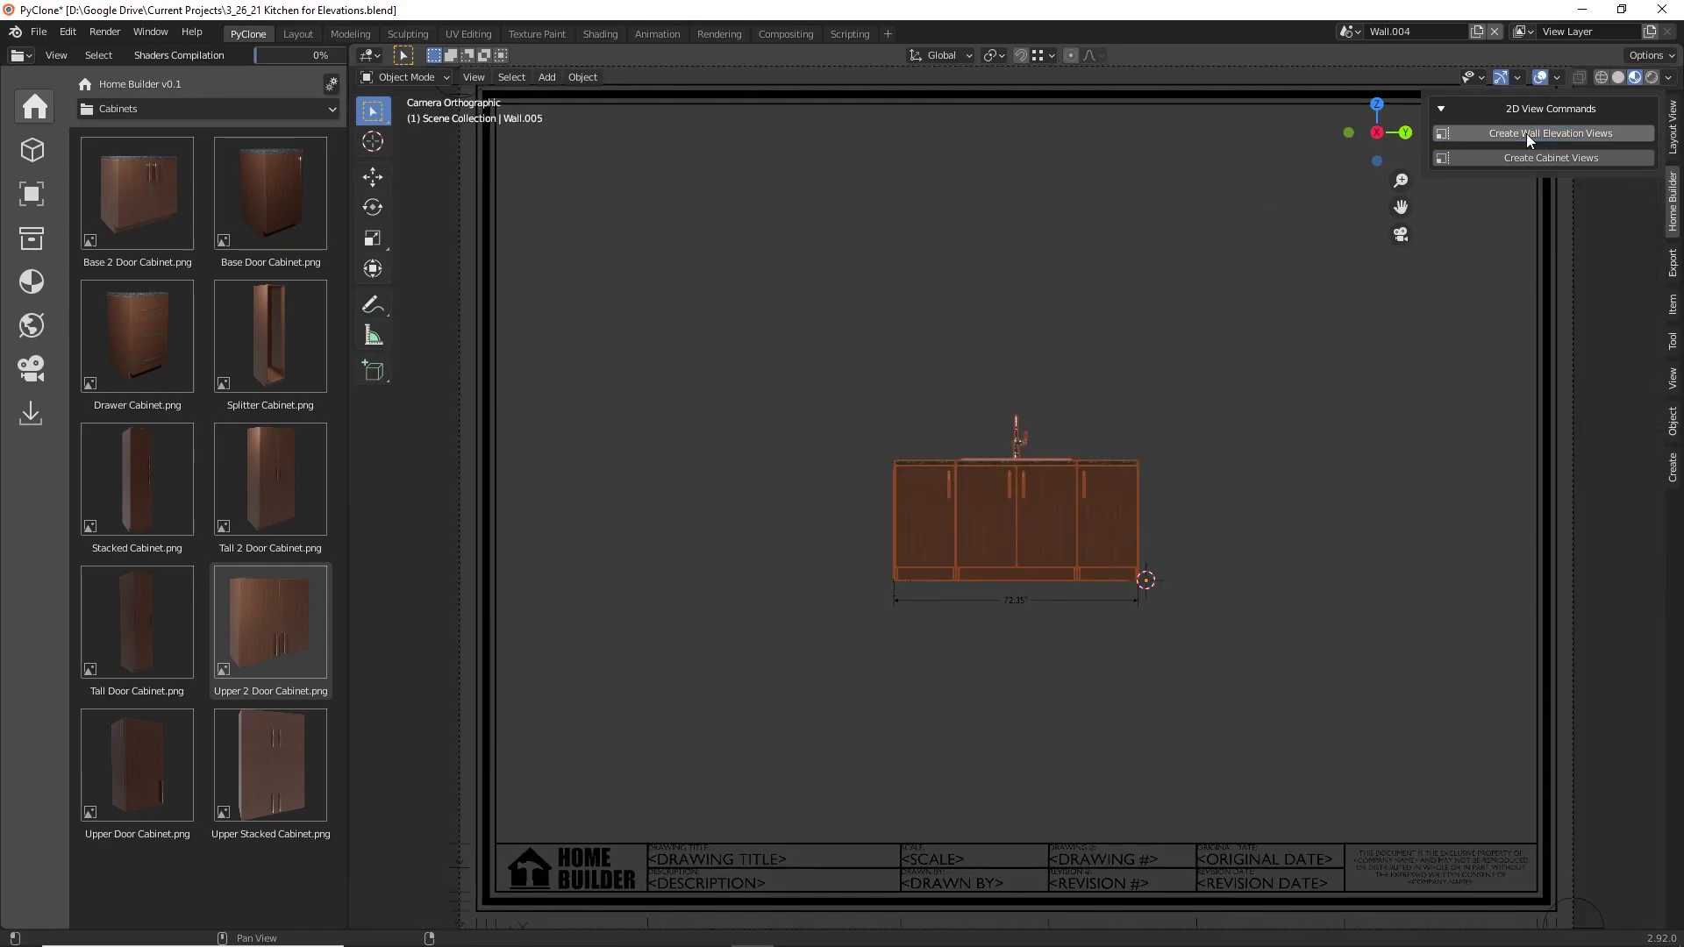
Step: Review the Wall.002, Wall.003 and Wall.004 elevation layouts, ending on Wall.003
{"action": "left_click", "coordinate": [1675, 133]}
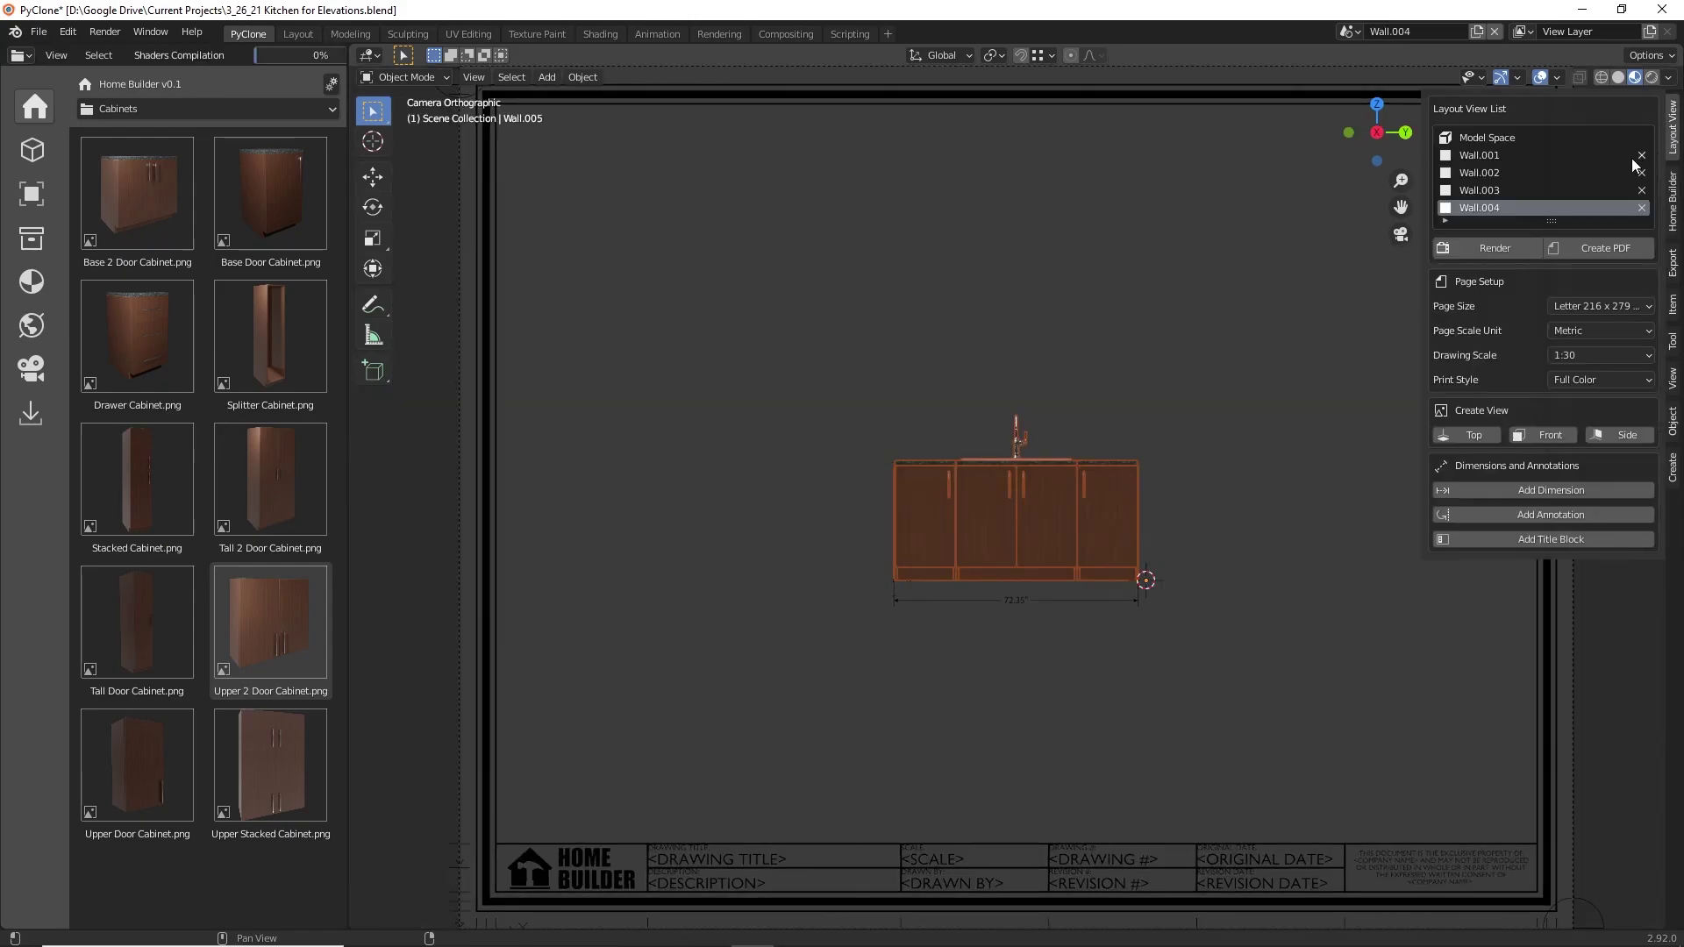
{"action": "left_click", "coordinate": [1529, 187]}
{"action": "left_click", "coordinate": [1523, 172]}
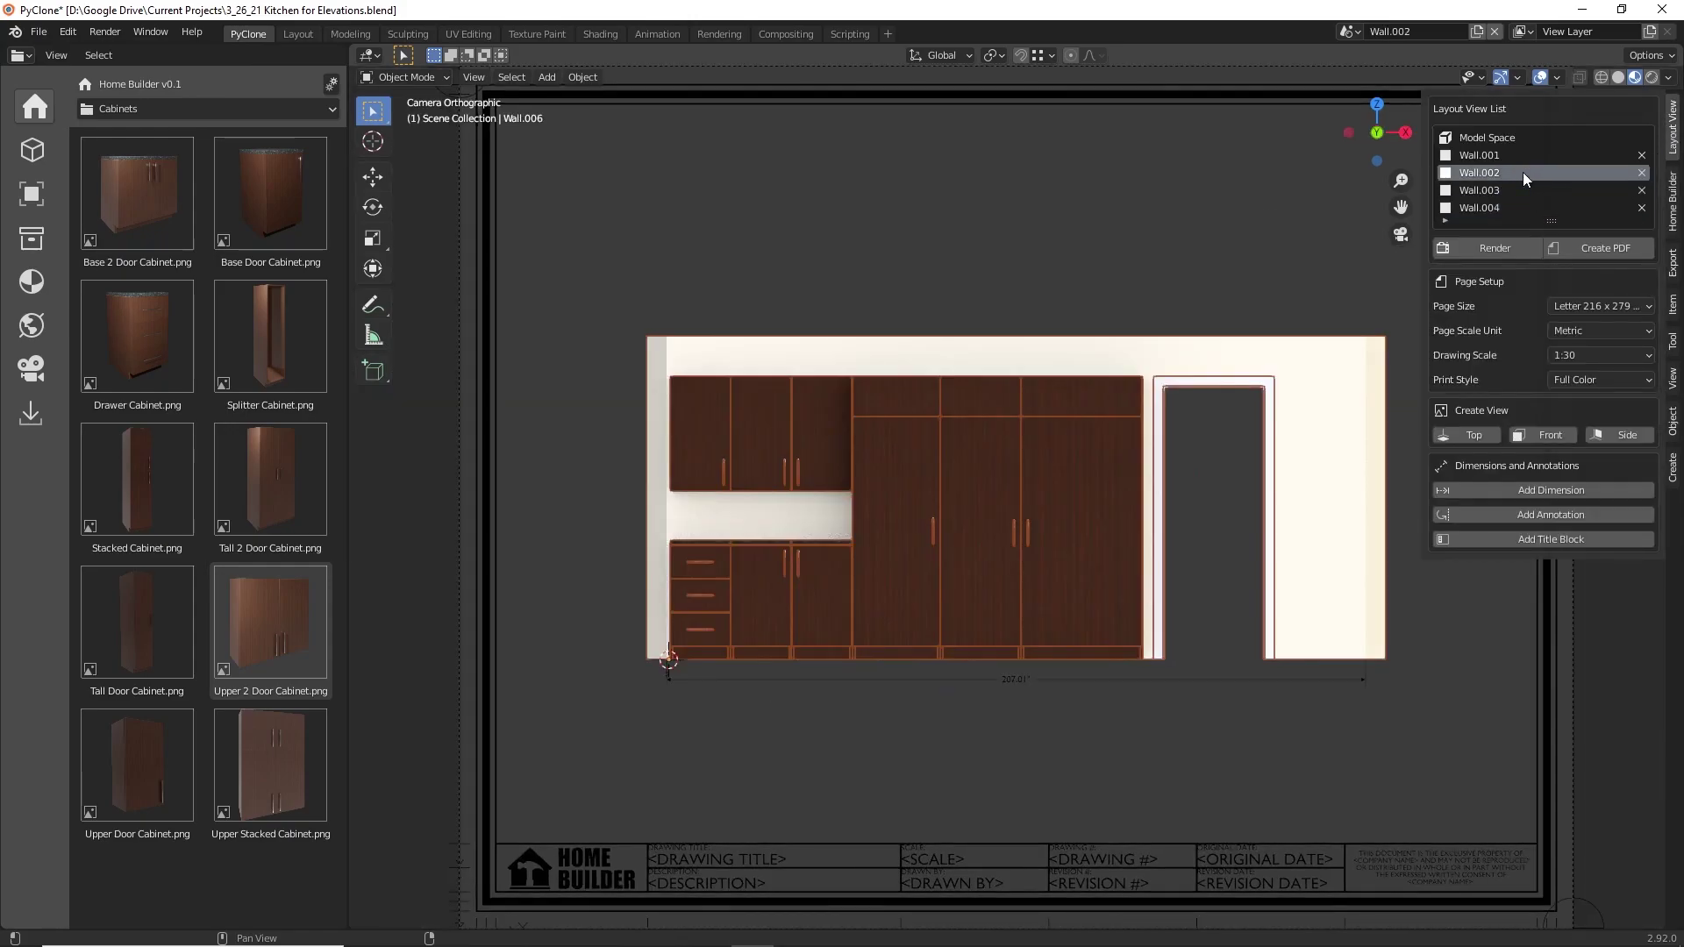
{"action": "left_click", "coordinate": [1512, 190]}
{"action": "left_click", "coordinate": [1510, 204]}
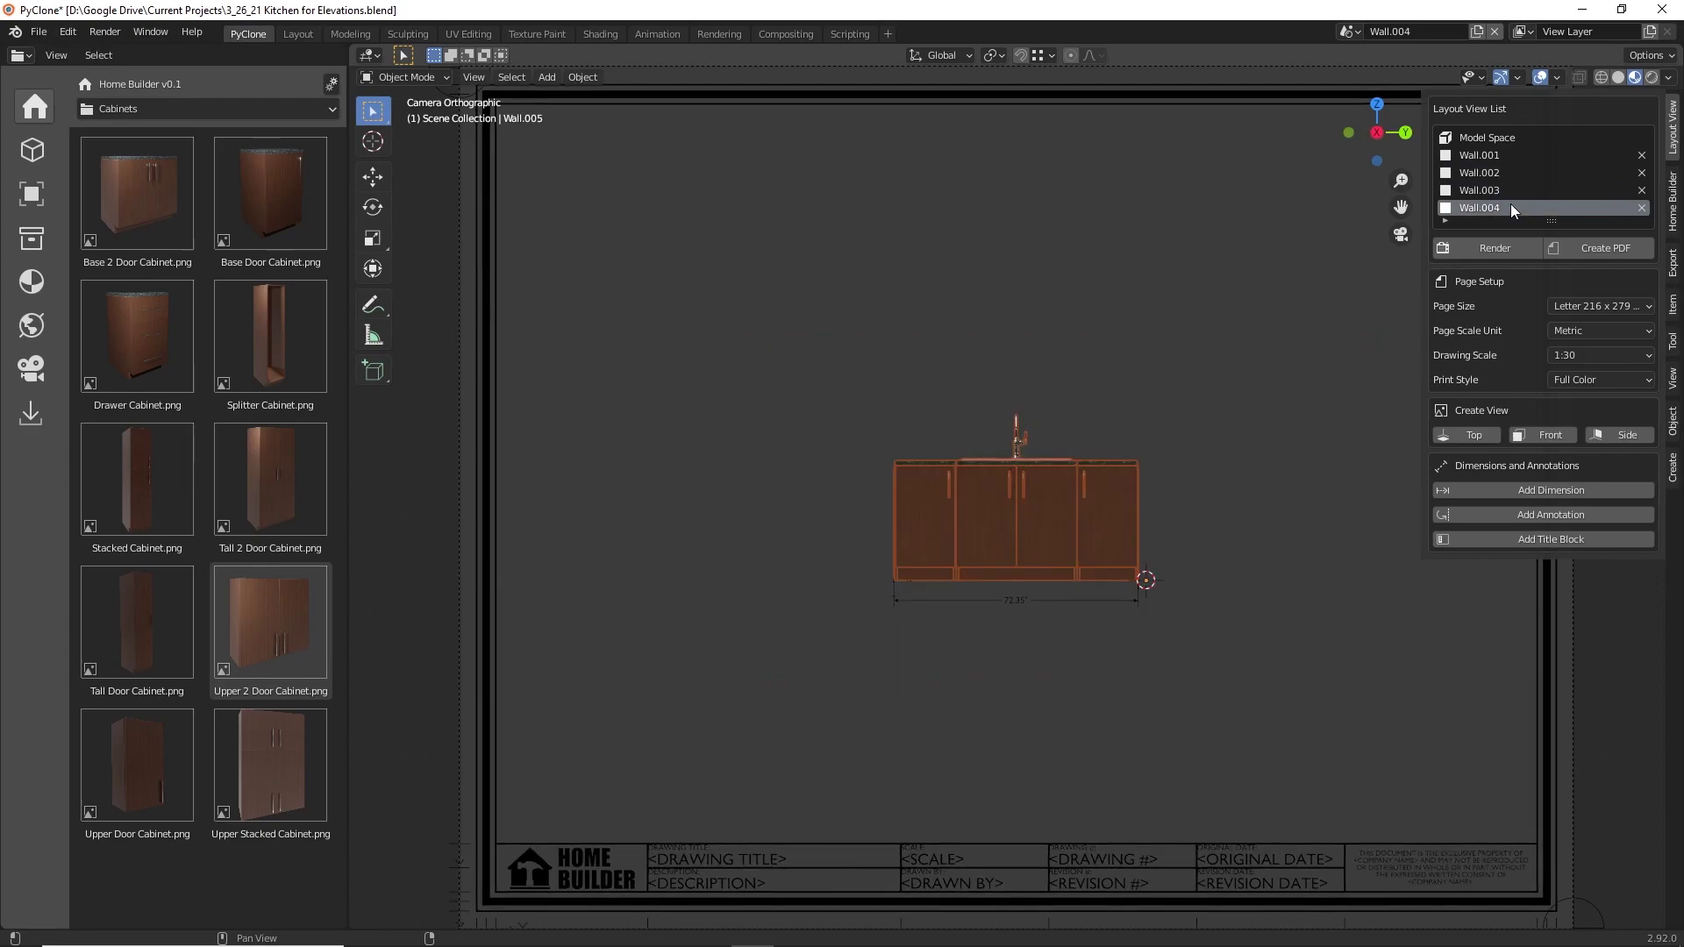
{"action": "left_click", "coordinate": [1504, 192]}
{"action": "scroll", "coordinate": [1092, 487], "scroll_direction": "up", "scroll_amount": 2}
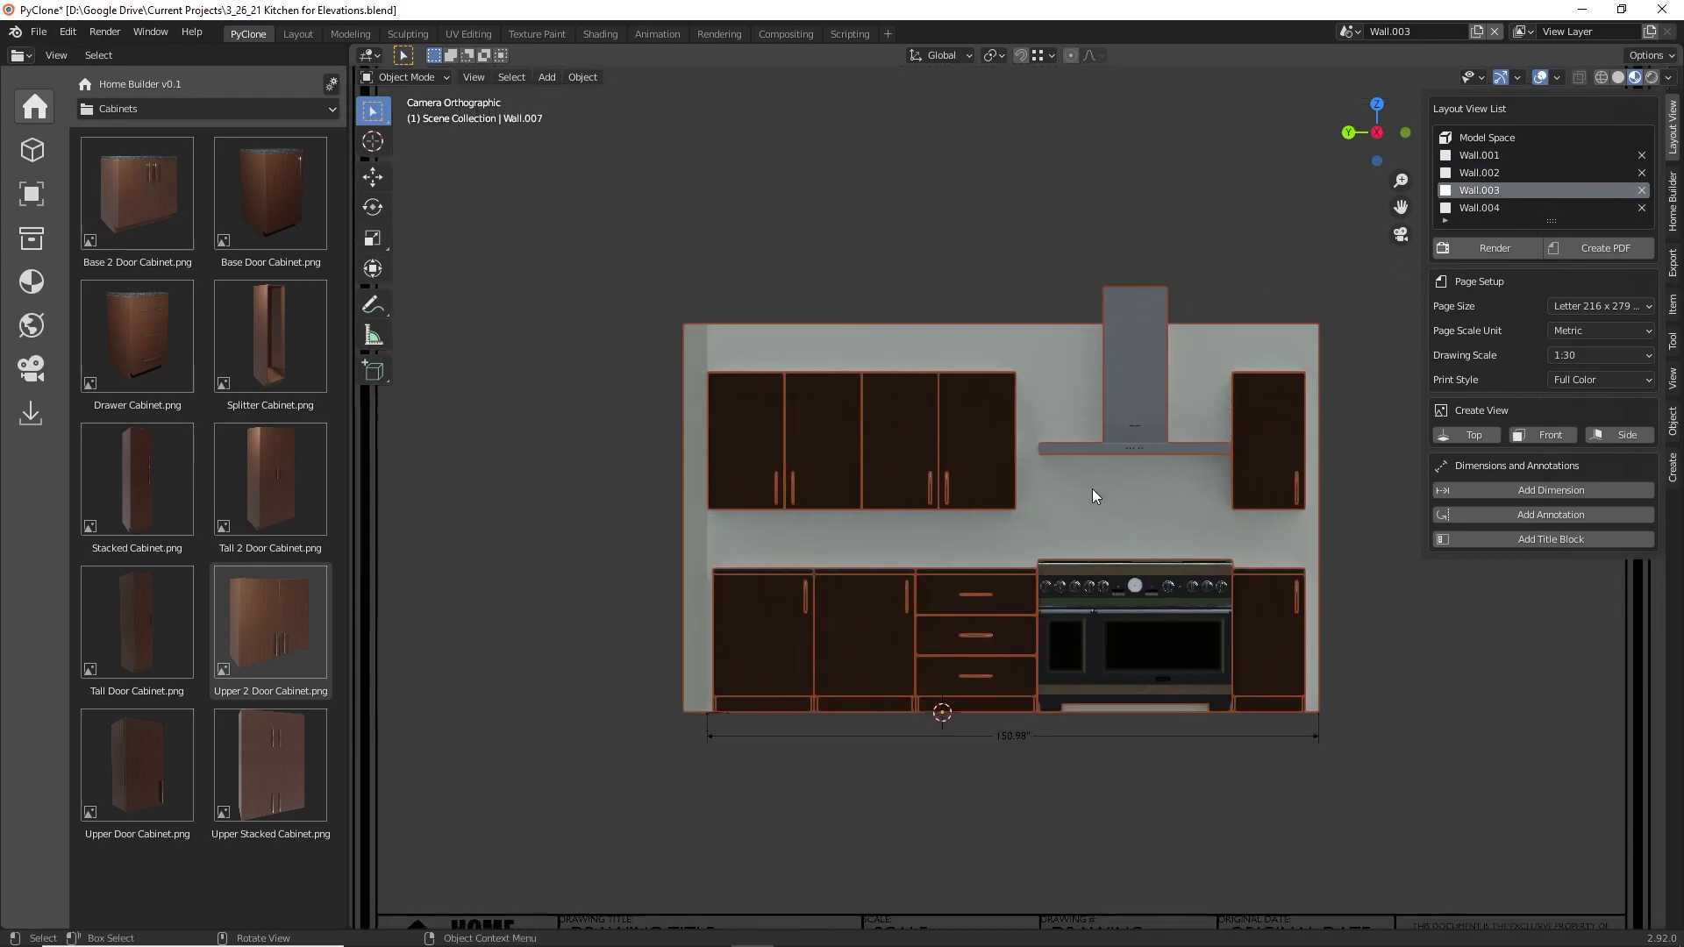
{"action": "scroll", "coordinate": [1083, 500], "scroll_direction": "down", "scroll_amount": 4}
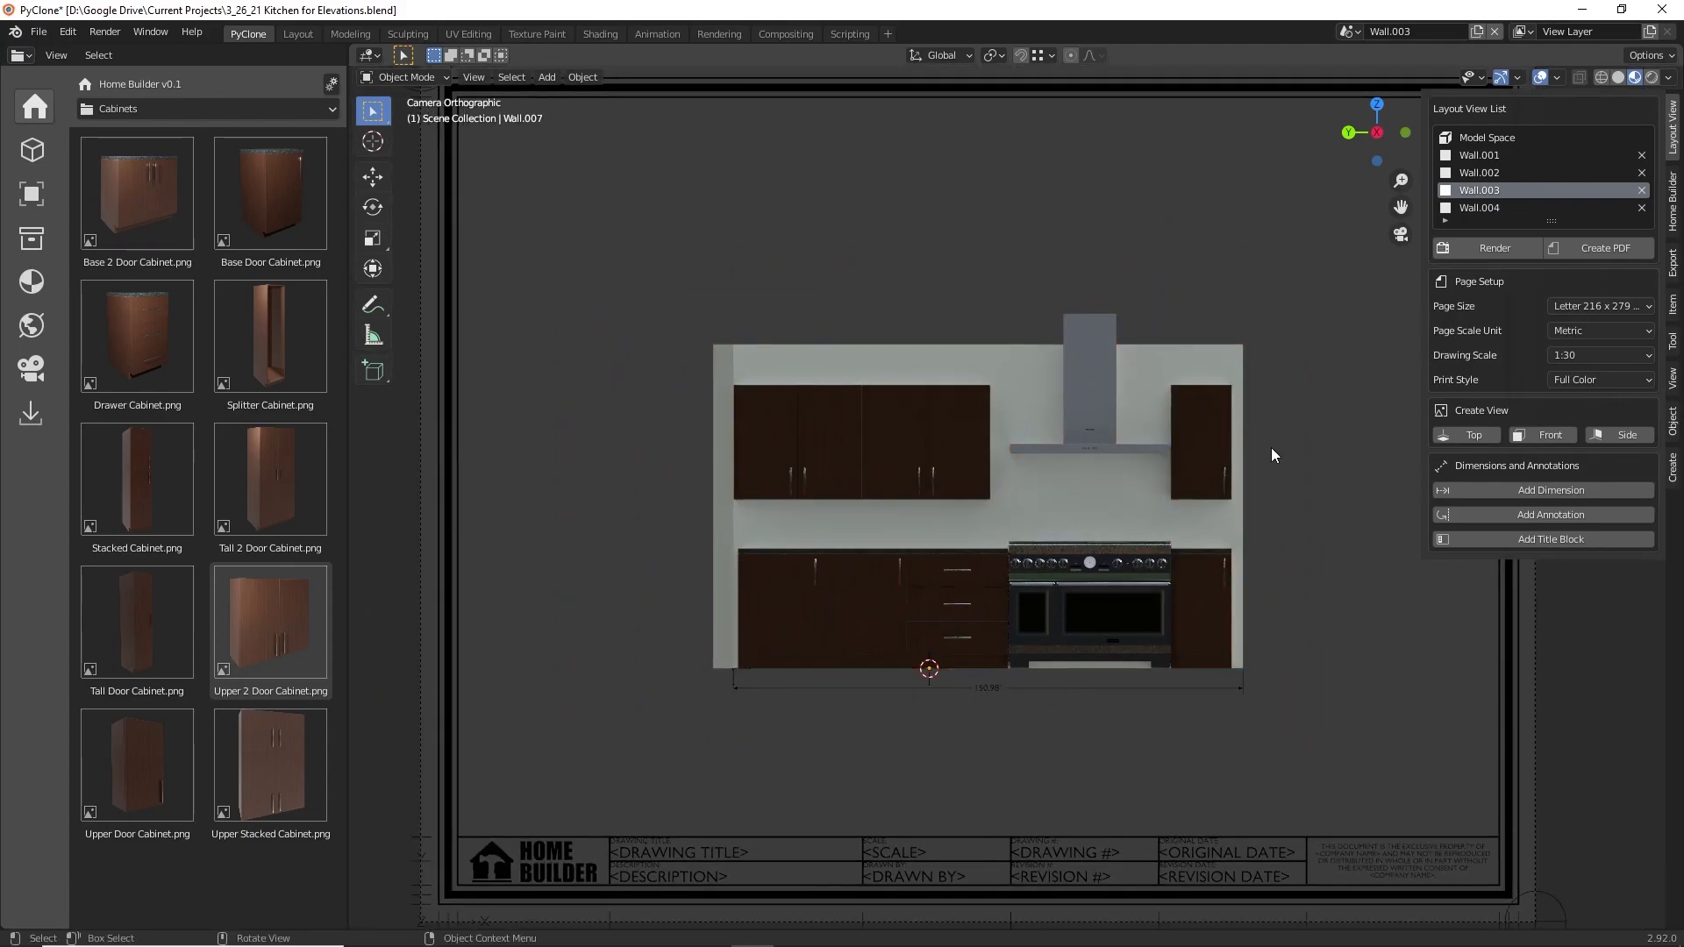
Step: Export the wall elevations to a four-page PDF, scroll through its pages, and close it
{"action": "left_click", "coordinate": [1587, 252]}
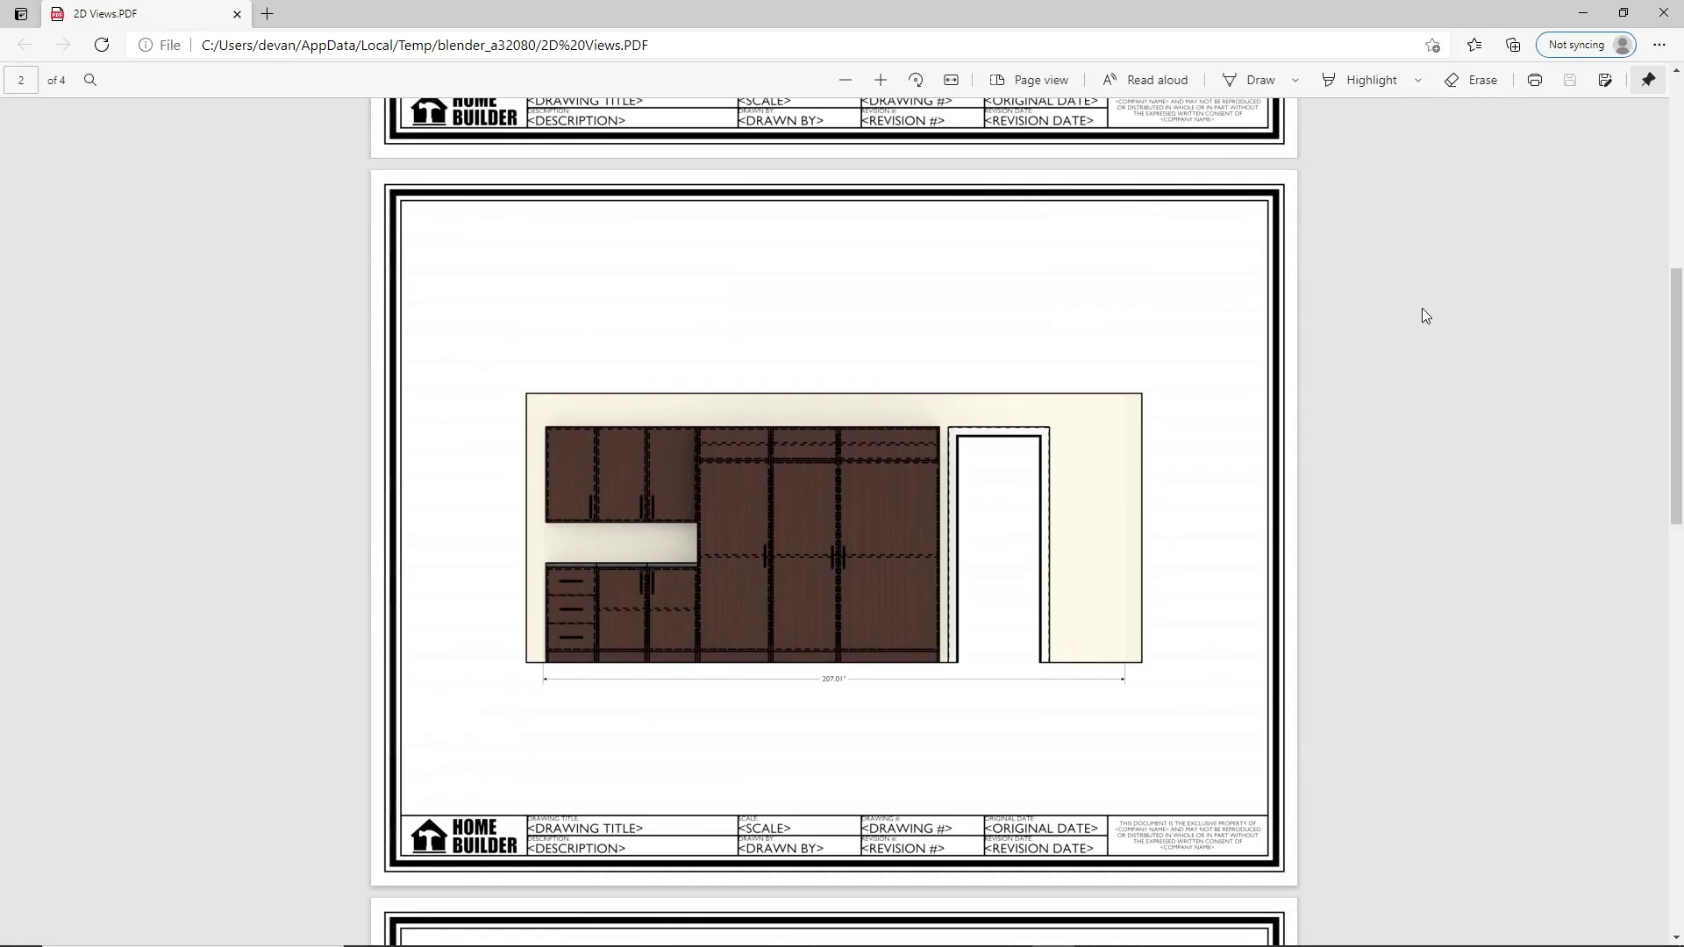
{"action": "scroll", "coordinate": [1422, 316], "scroll_direction": "down", "scroll_amount": 9}
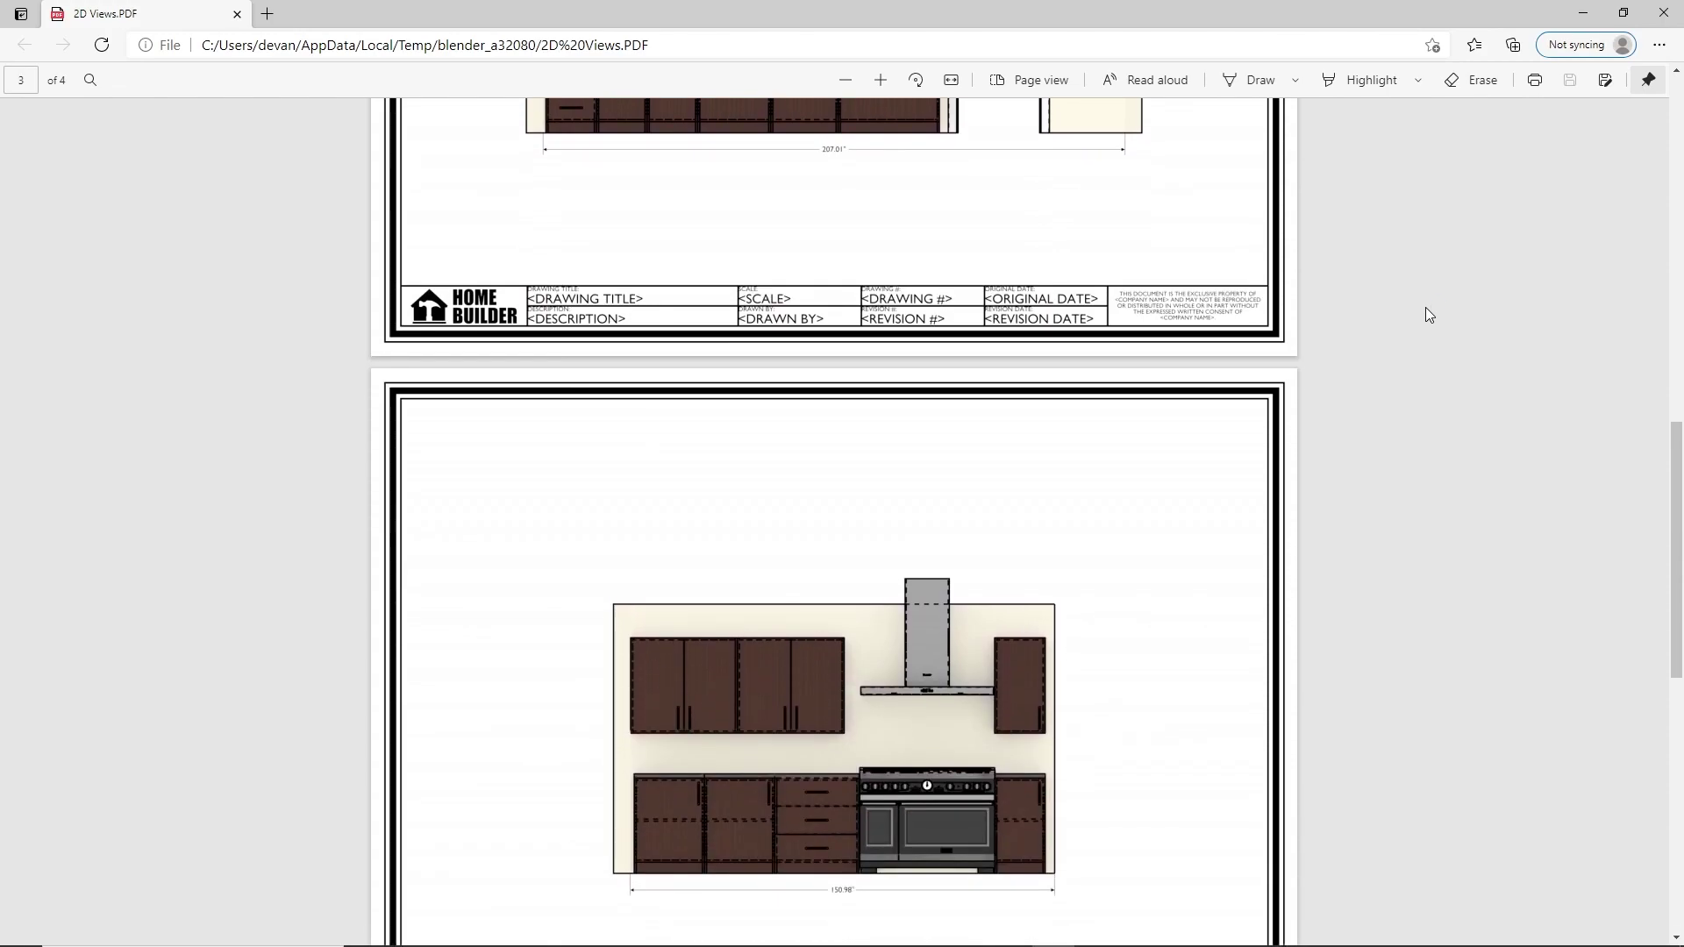
{"action": "scroll", "coordinate": [1428, 315], "scroll_direction": "down", "scroll_amount": 5}
{"action": "scroll", "coordinate": [1428, 315], "scroll_direction": "down", "scroll_amount": 1}
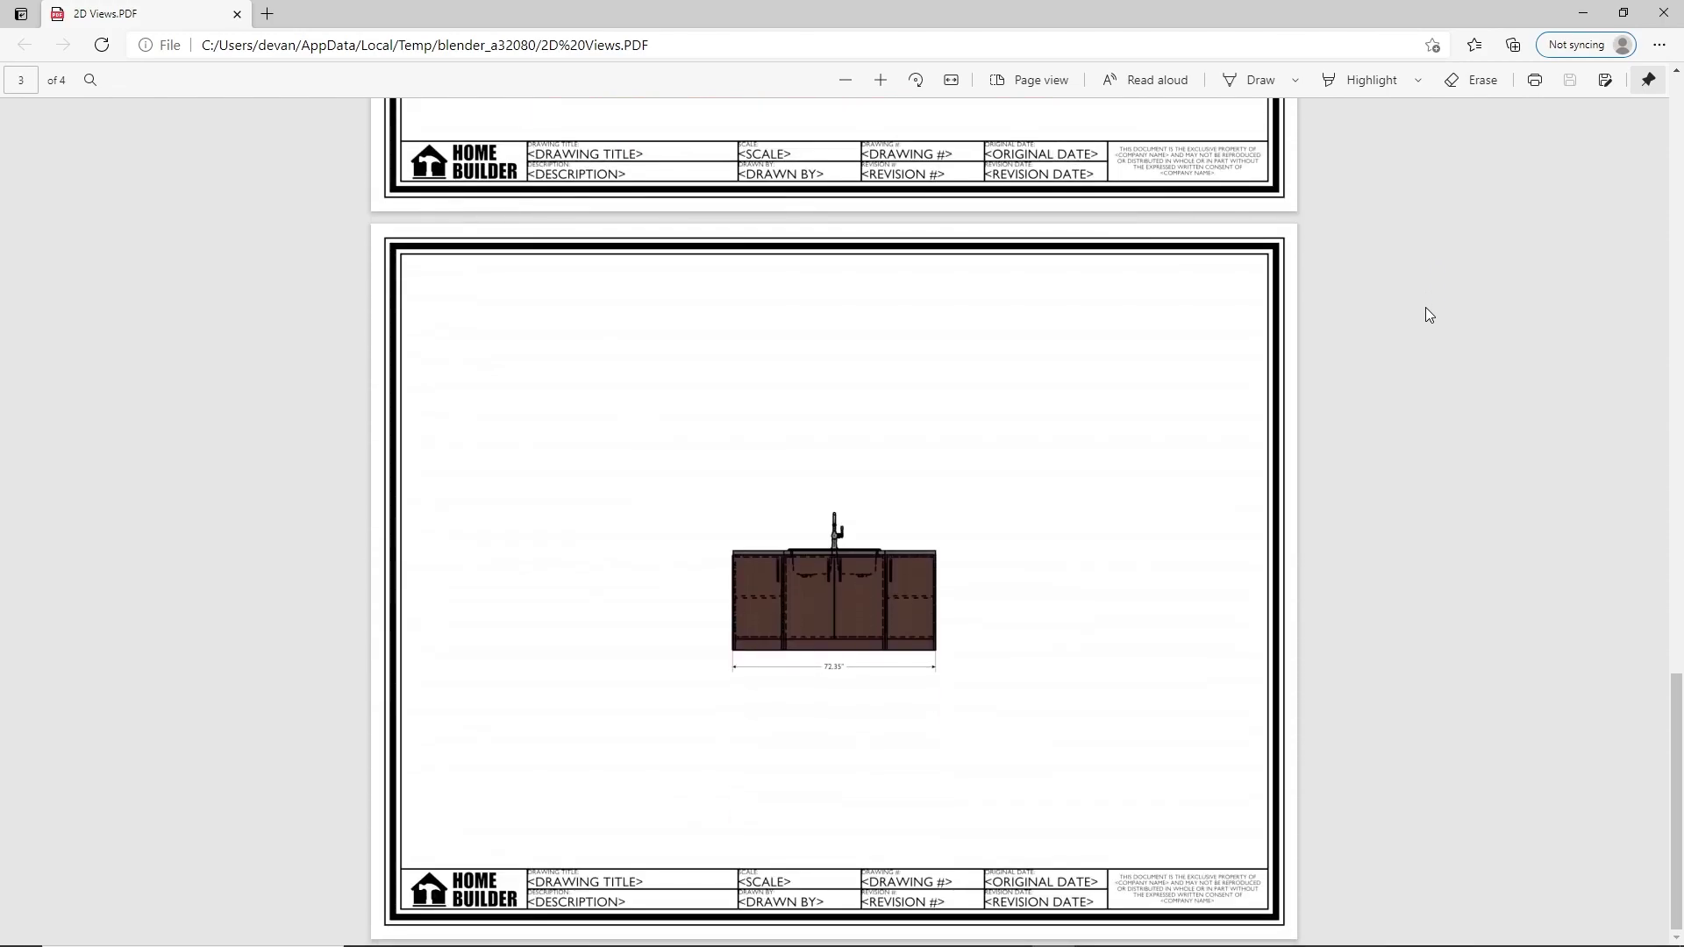
{"action": "scroll", "coordinate": [1429, 315], "scroll_direction": "up", "scroll_amount": 4}
{"action": "scroll", "coordinate": [1428, 315], "scroll_direction": "up", "scroll_amount": 3}
{"action": "scroll", "coordinate": [1428, 315], "scroll_direction": "up", "scroll_amount": 7}
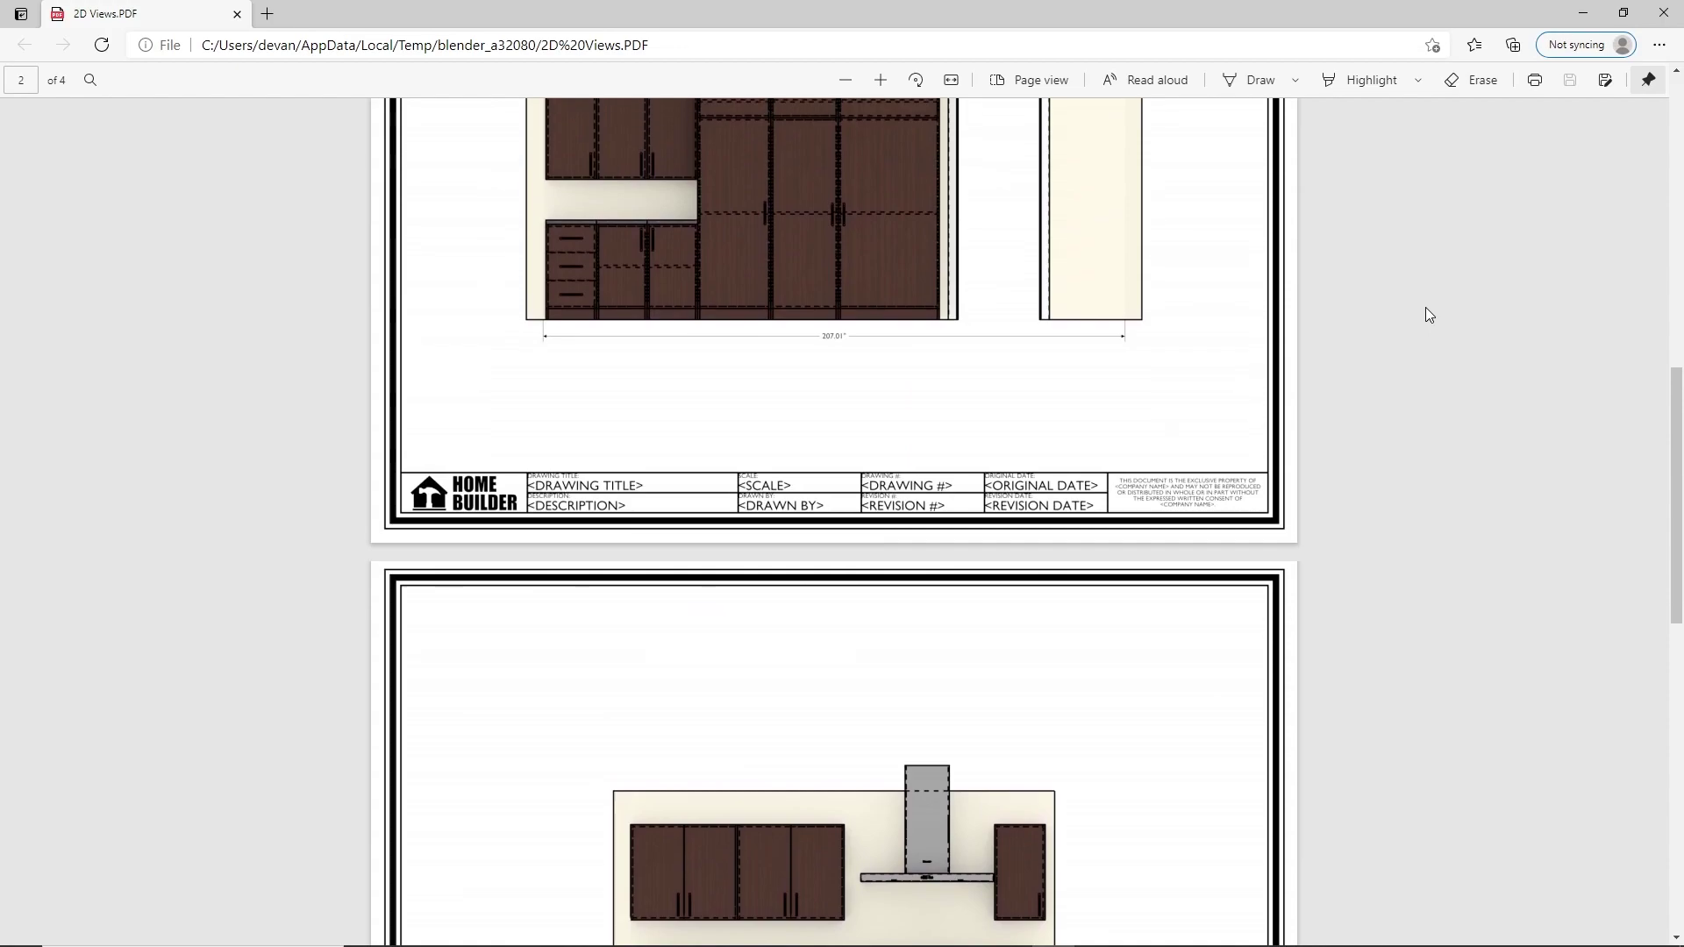
{"action": "left_click", "coordinate": [1660, 15]}
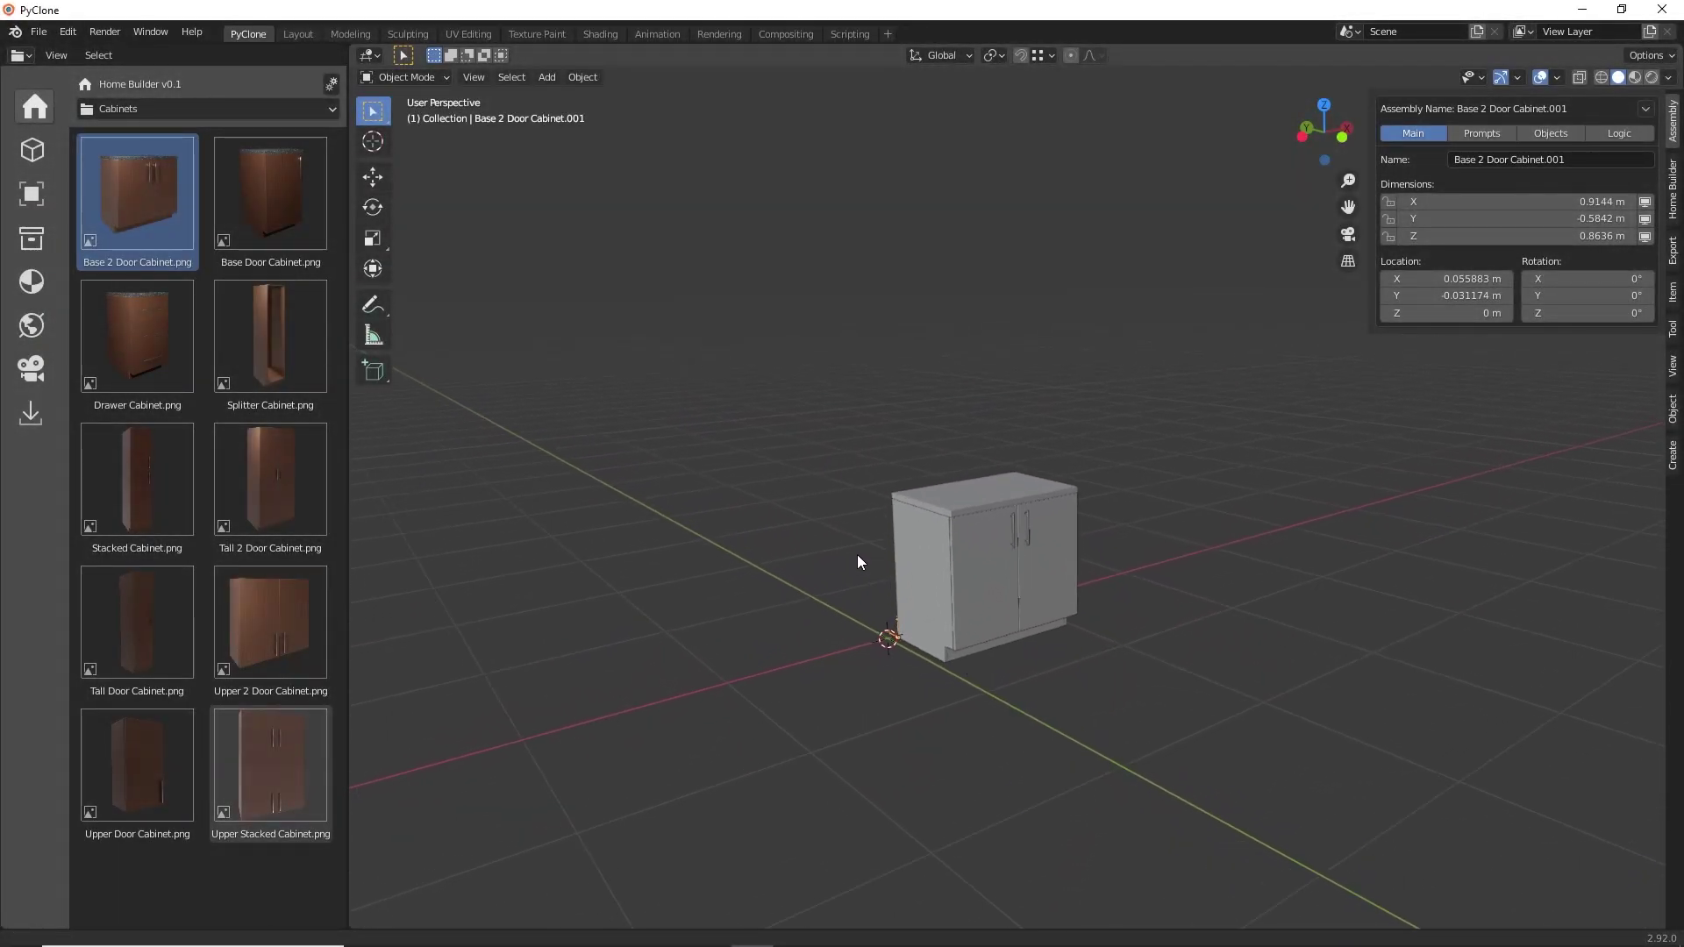
{"action": "scroll", "coordinate": [861, 535], "scroll_direction": "up", "scroll_amount": 2}
Step: In Cabinet Prompts, set the cabinet to 1.1544 m wide, 0.7242 m deep, 0.9636 m tall
{"action": "right_click", "coordinate": [772, 523]}
{"action": "left_click", "coordinate": [771, 507]}
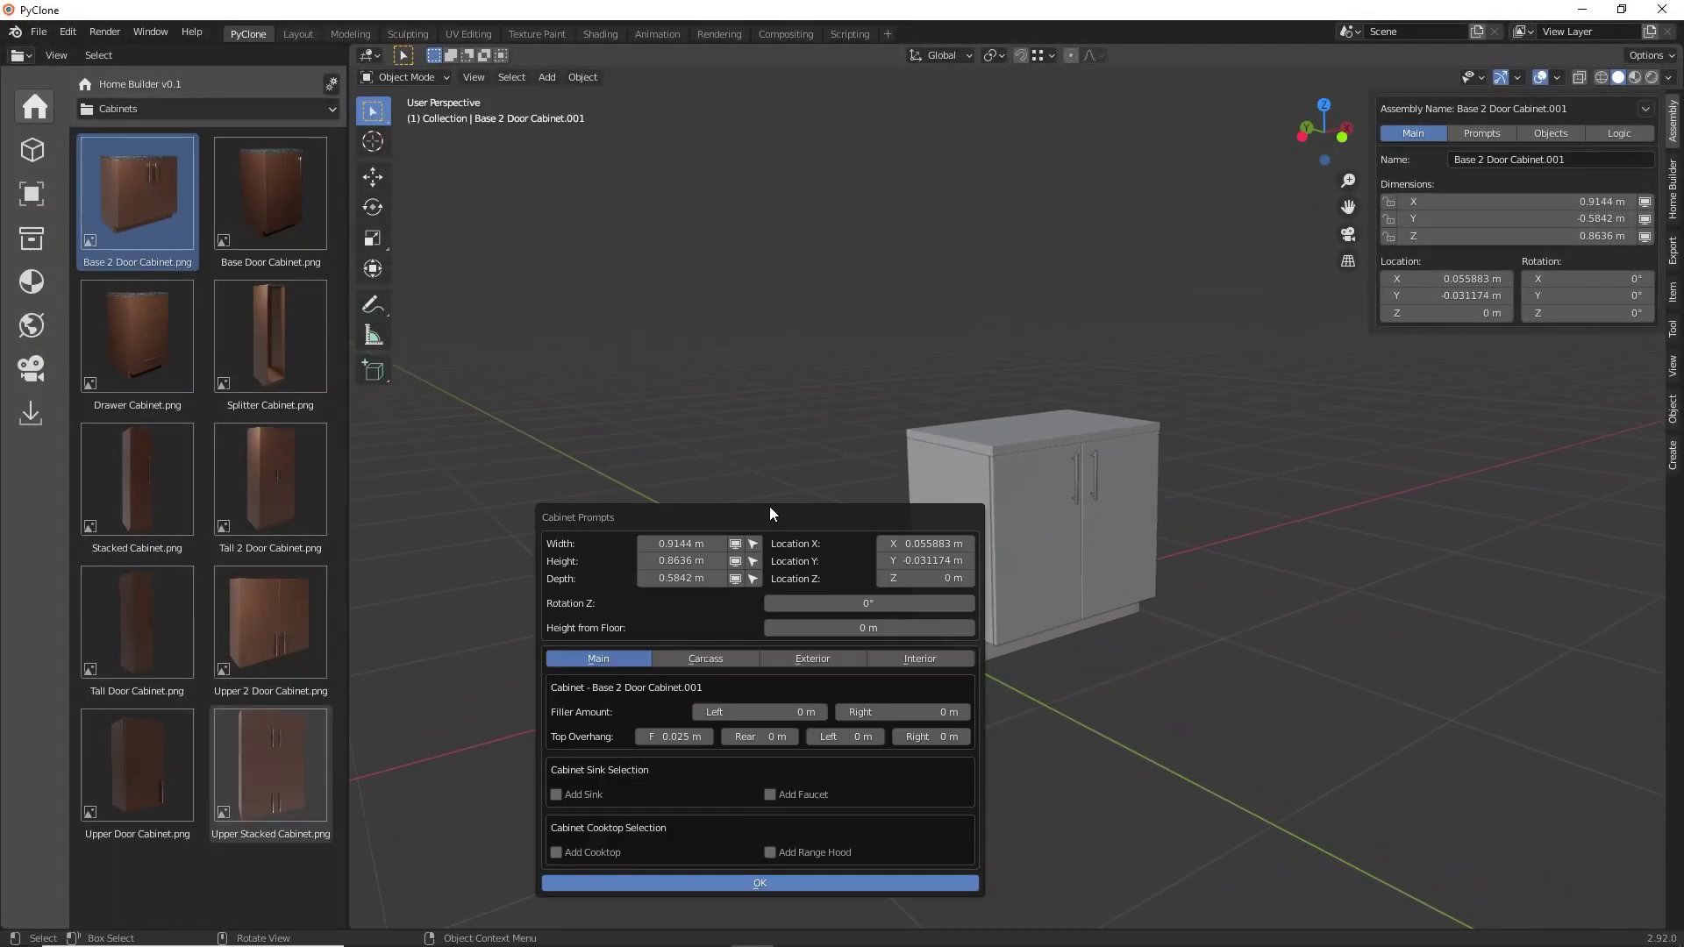
{"action": "left_click_drag", "start_coordinate": [770, 508], "coordinate": [562, 443]}
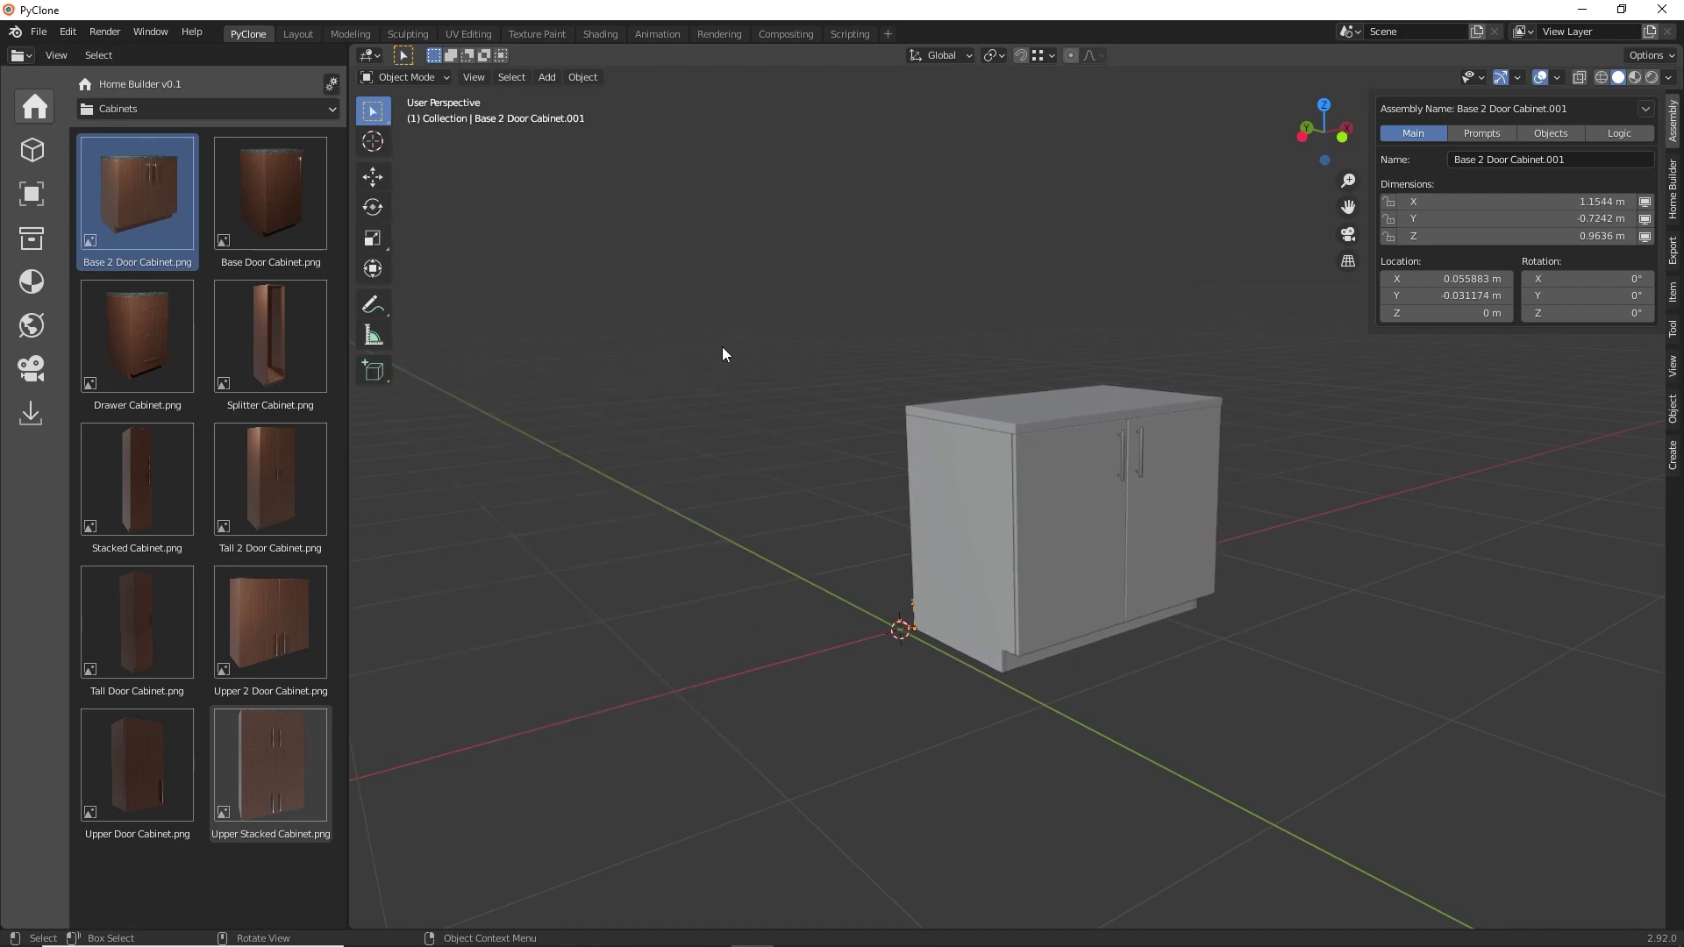
Step: Choose Make Assembly Static for the cabinet and tick Update All Assemblies
{"action": "left_click", "coordinate": [1645, 109]}
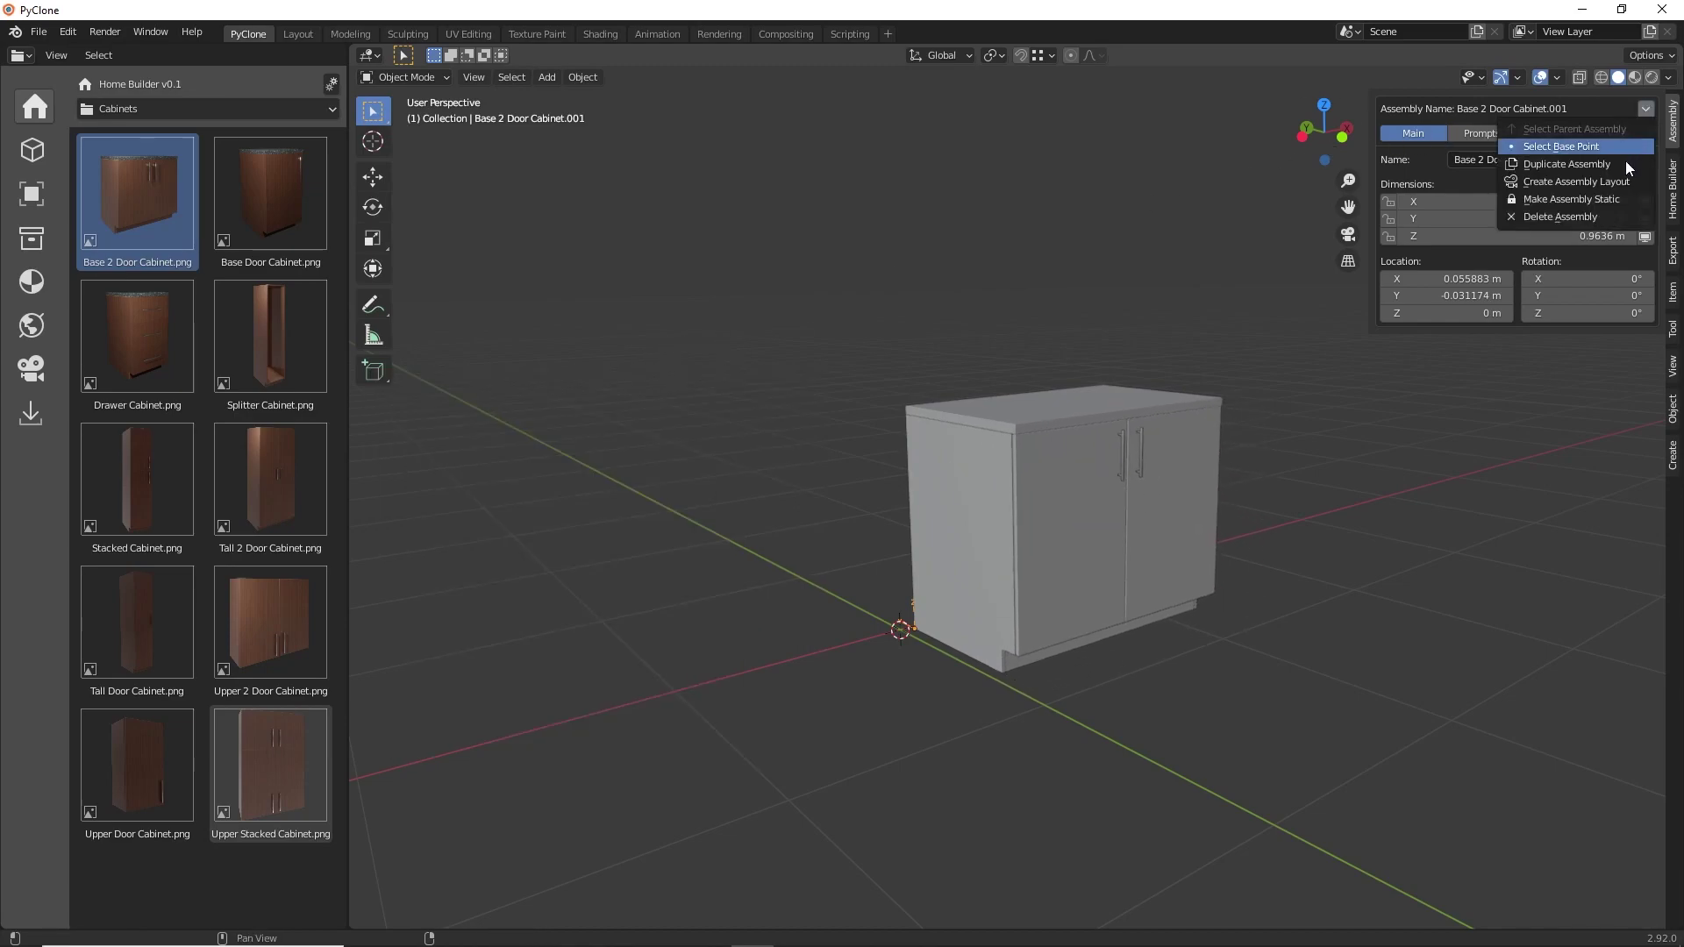
{"action": "left_click", "coordinate": [1609, 200]}
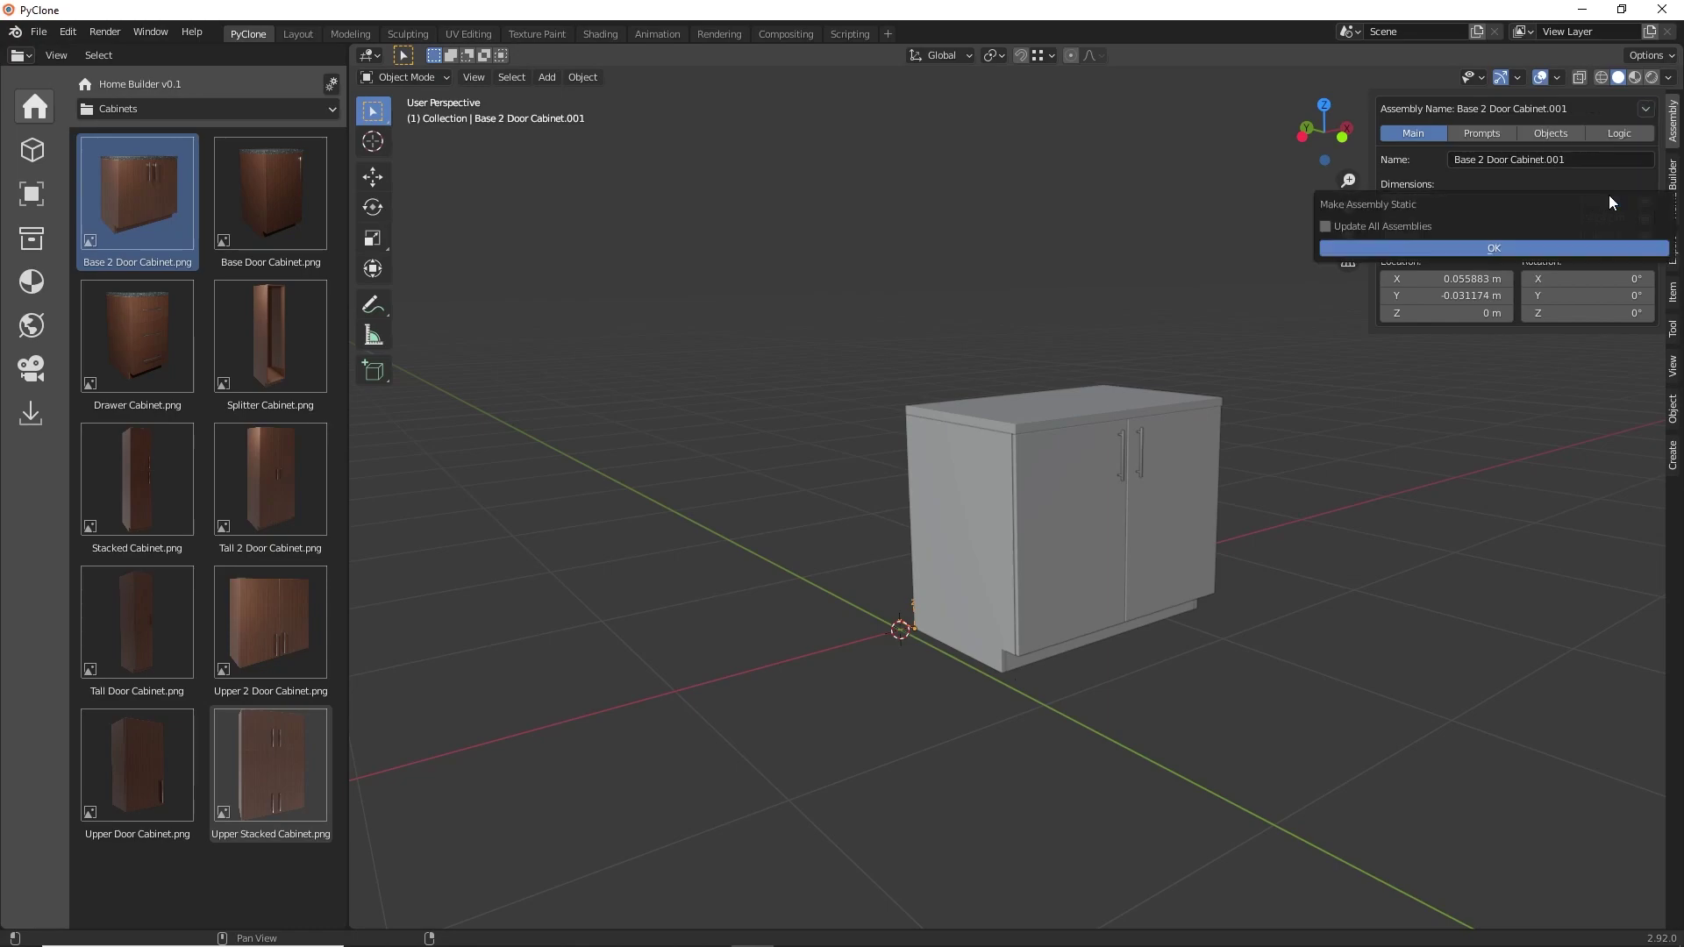
{"action": "left_click_drag", "start_coordinate": [1477, 204], "coordinate": [1055, 292]}
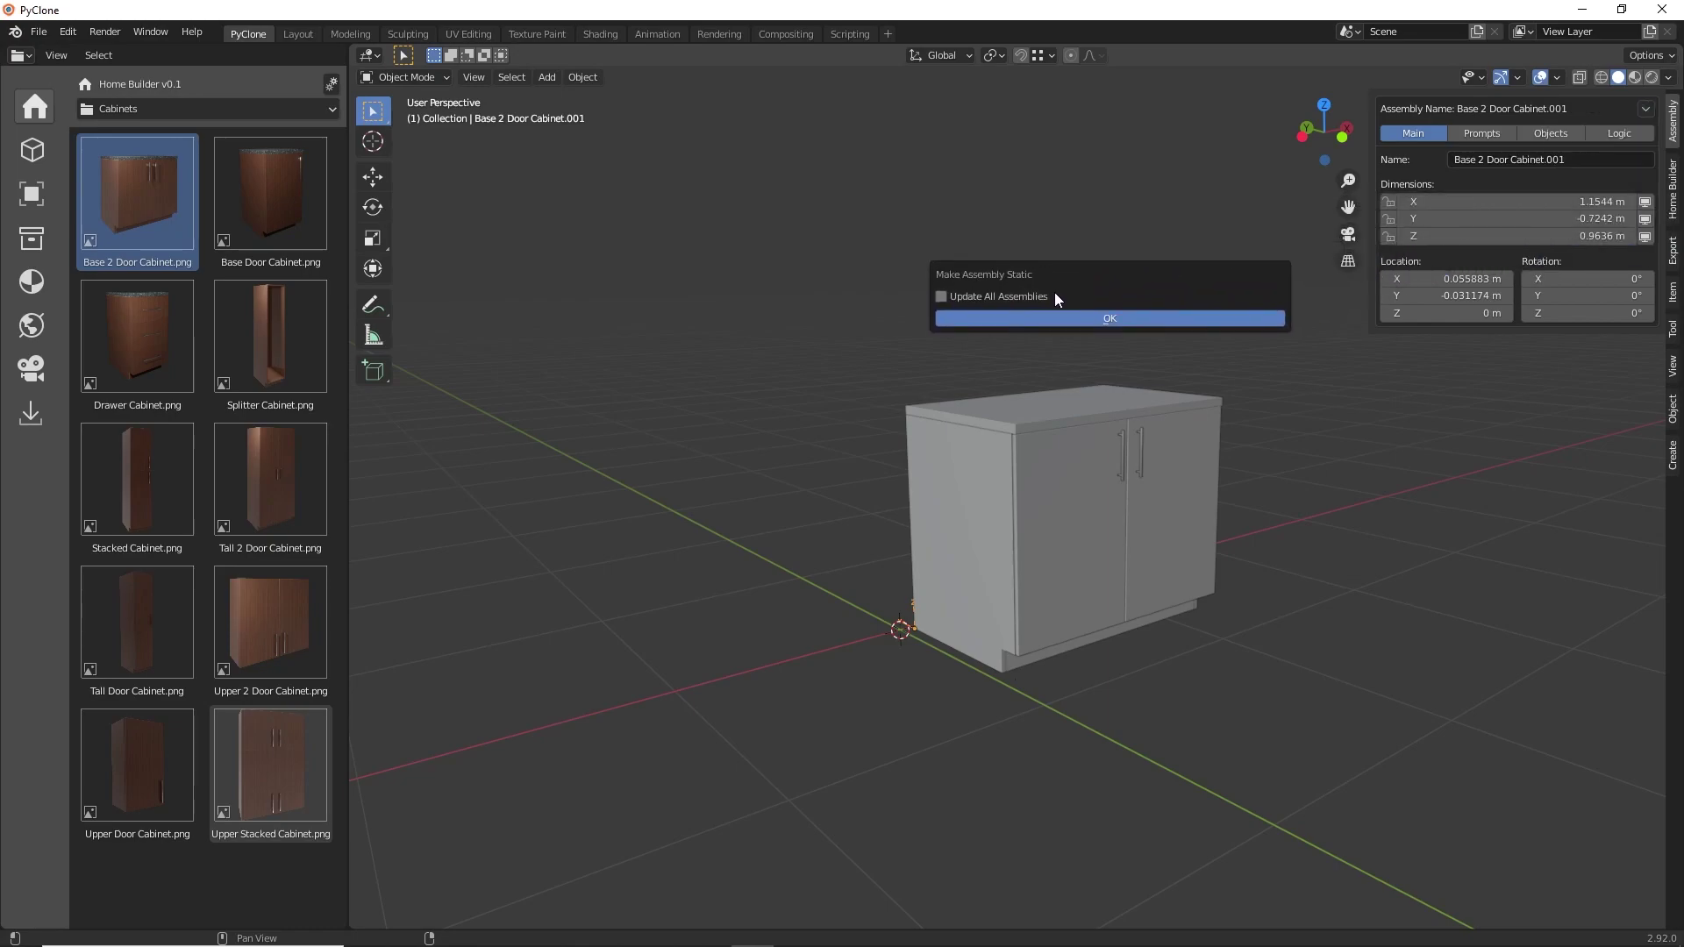
{"action": "left_click", "coordinate": [983, 299]}
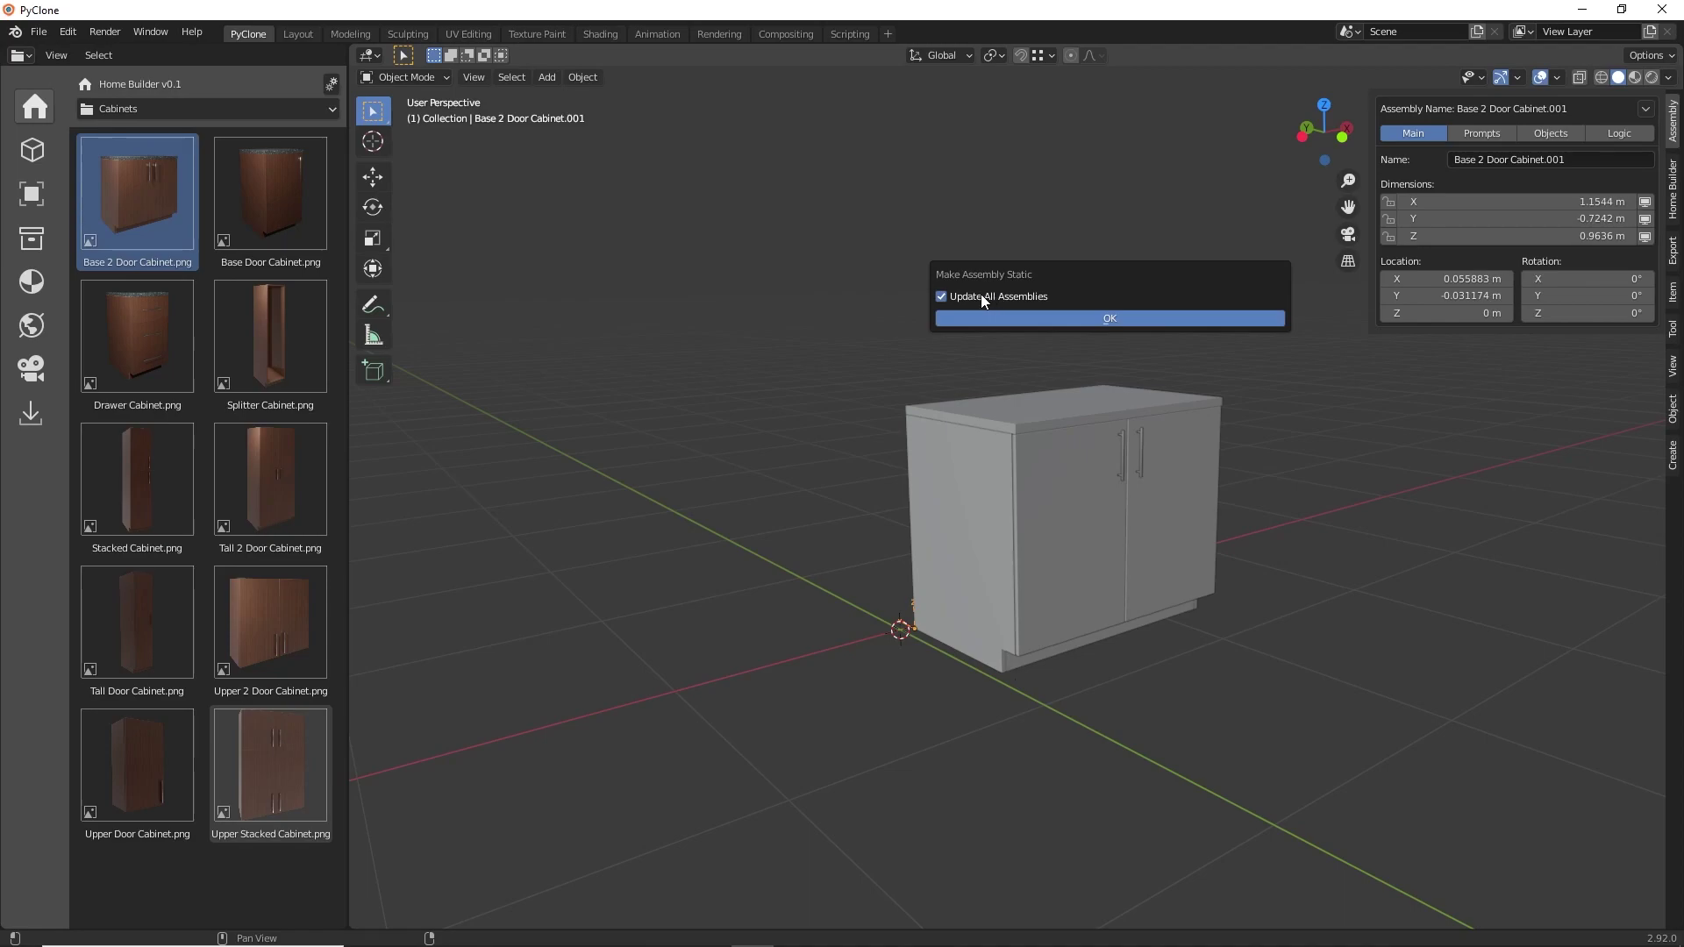
Step: Confirm the static assembly, lift the countertop above, and move the left side panel left
{"action": "left_click", "coordinate": [1079, 316]}
{"action": "left_click", "coordinate": [1090, 413]}
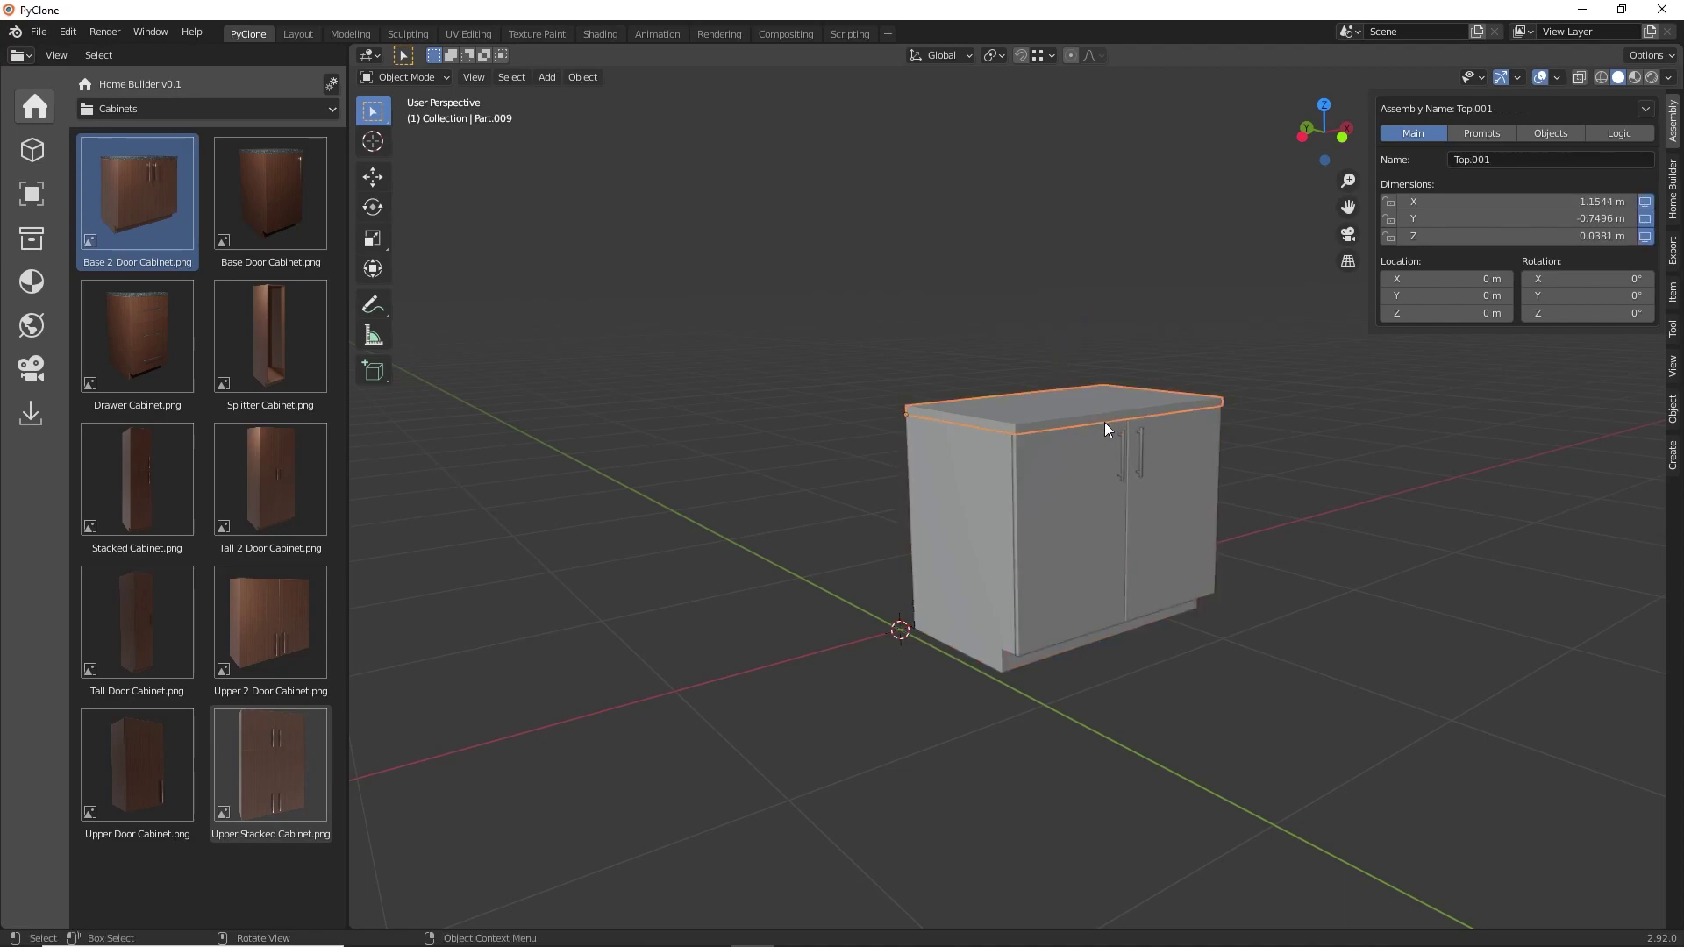
{"action": "key", "text": "g"}
{"action": "left_click", "coordinate": [984, 320]}
{"action": "left_click", "coordinate": [960, 482]}
{"action": "key", "text": "g"}
{"action": "left_click", "coordinate": [808, 453]}
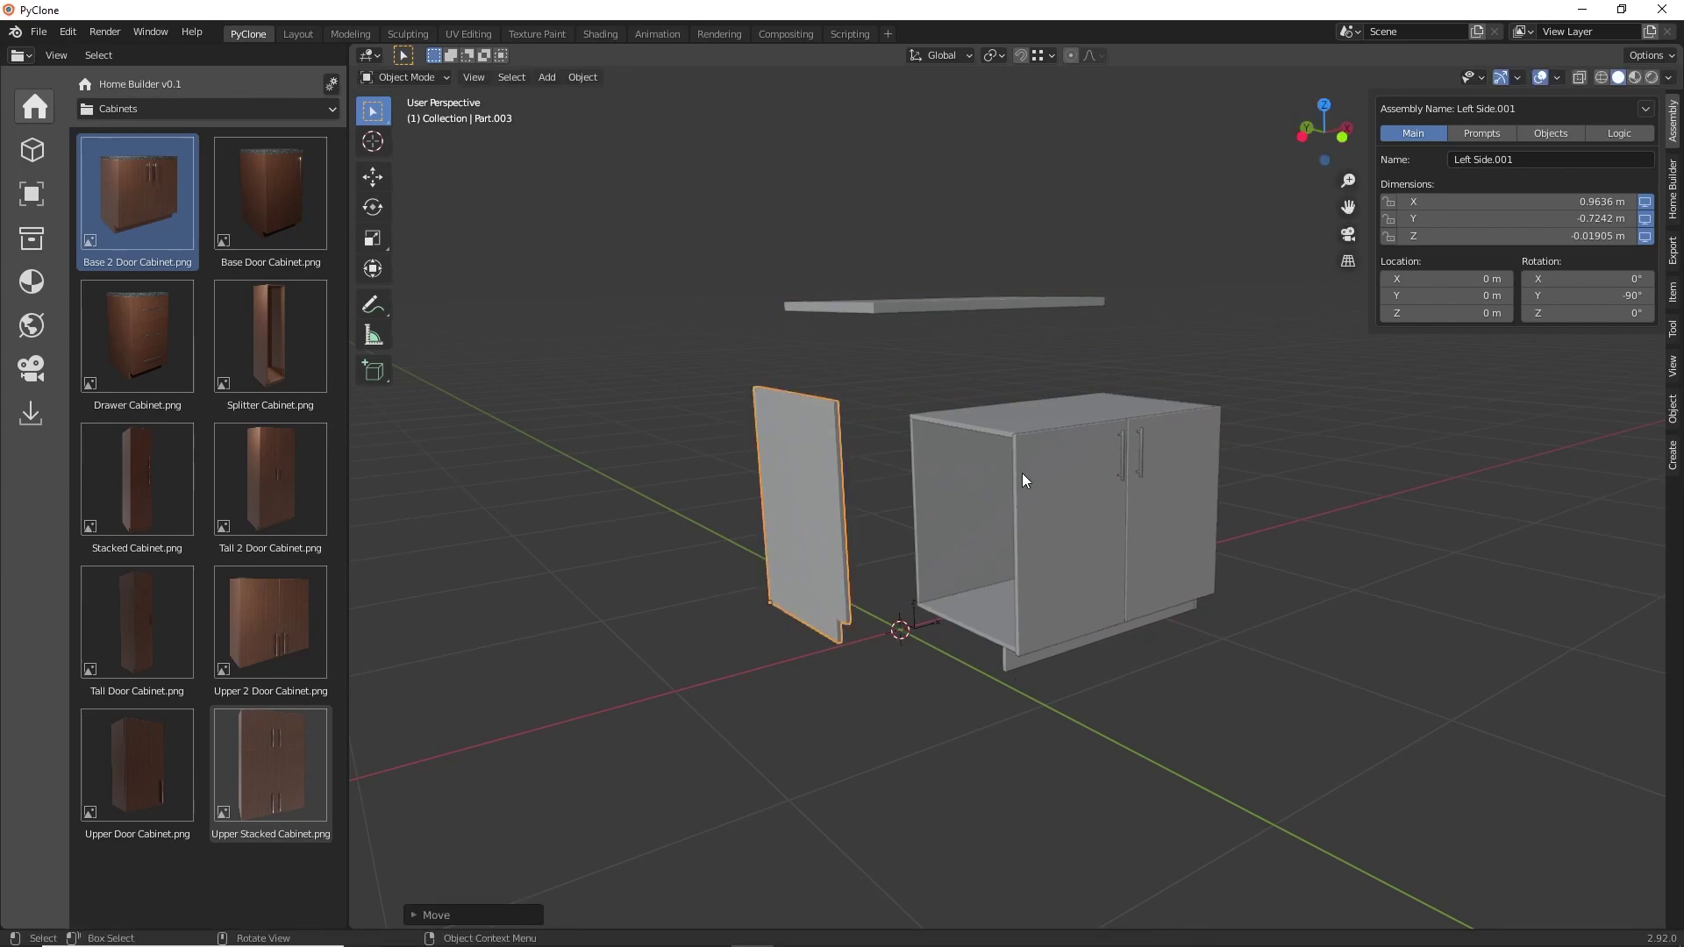
Step: Move the right door off the cabinet's right side and rotate the front door across it
{"action": "left_click", "coordinate": [1144, 449]}
{"action": "key", "text": "g"}
{"action": "left_click", "coordinate": [1253, 460]}
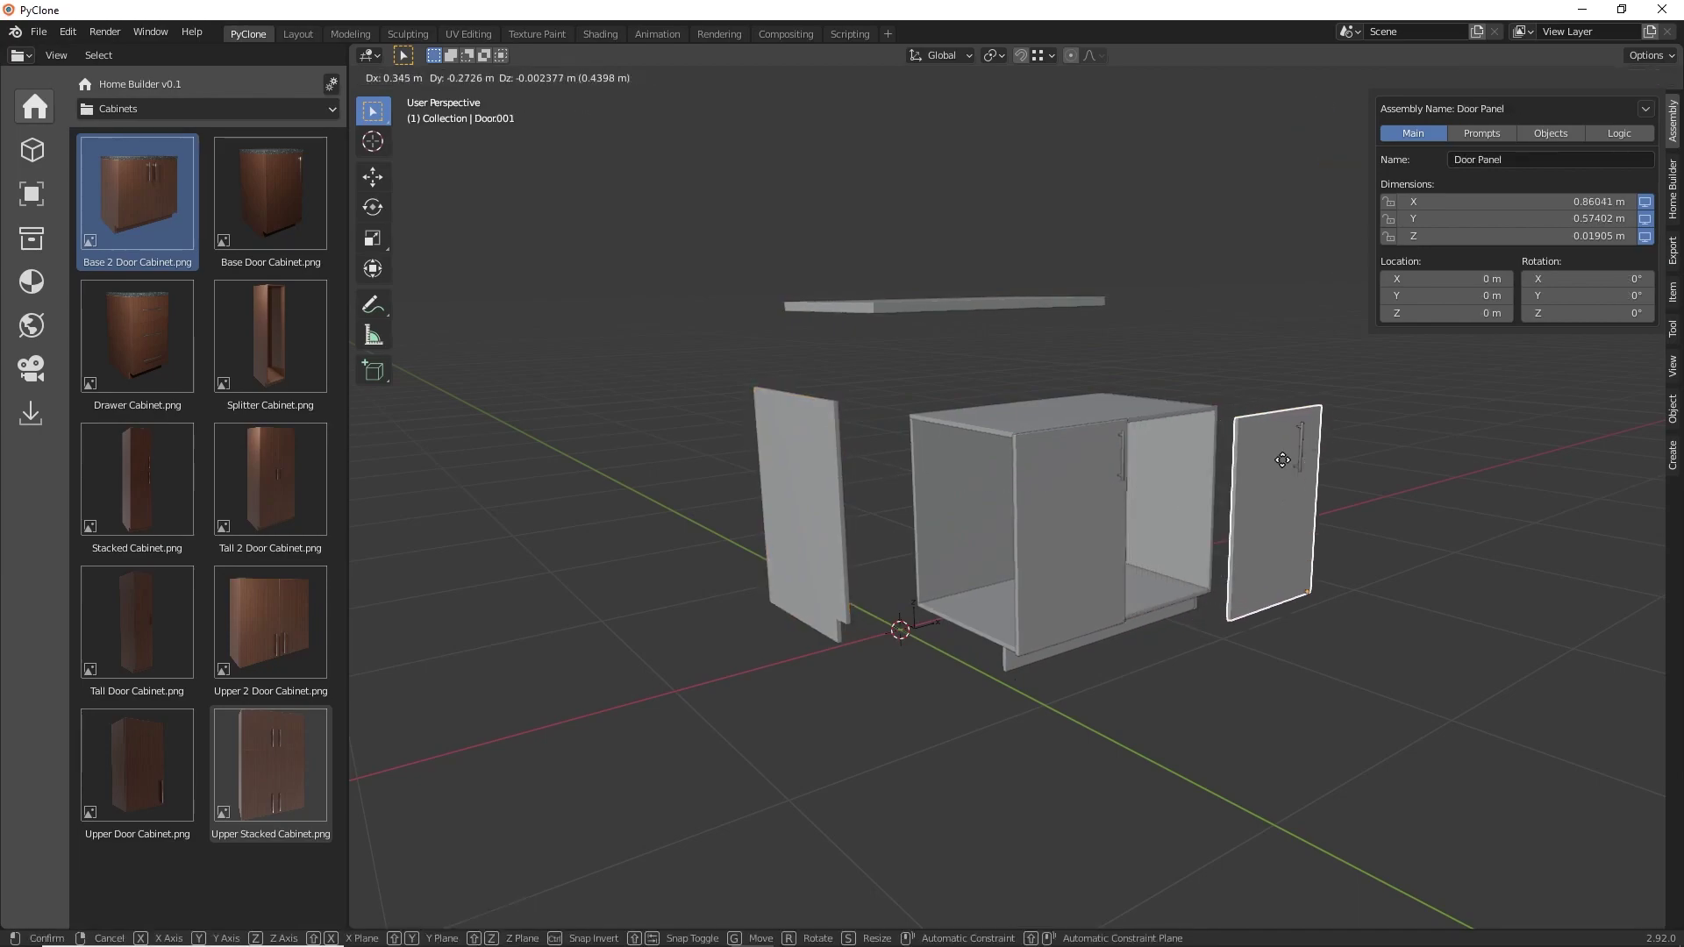
{"action": "left_click", "coordinate": [1088, 493]}
{"action": "key", "text": "r"}
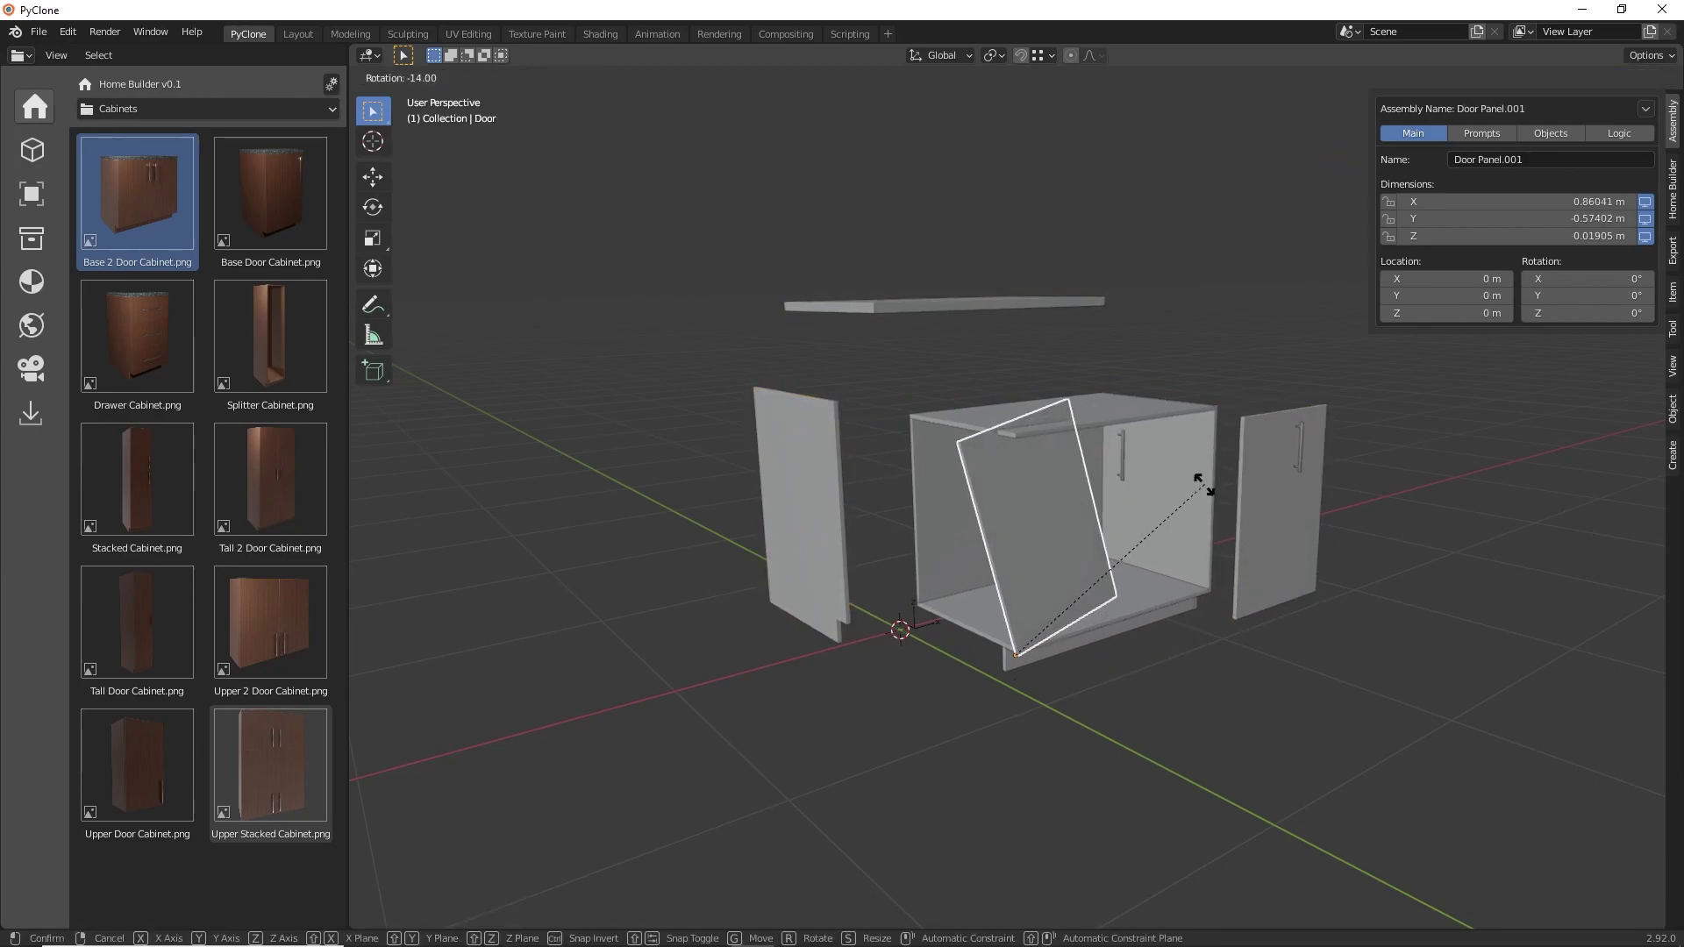
{"action": "left_click", "coordinate": [1157, 482]}
Step: Pull the top, back, right side and bottom panels apart and drop the toe kick below
{"action": "left_click", "coordinate": [1067, 410]}
{"action": "key", "text": "g"}
{"action": "key", "text": "Escape"}
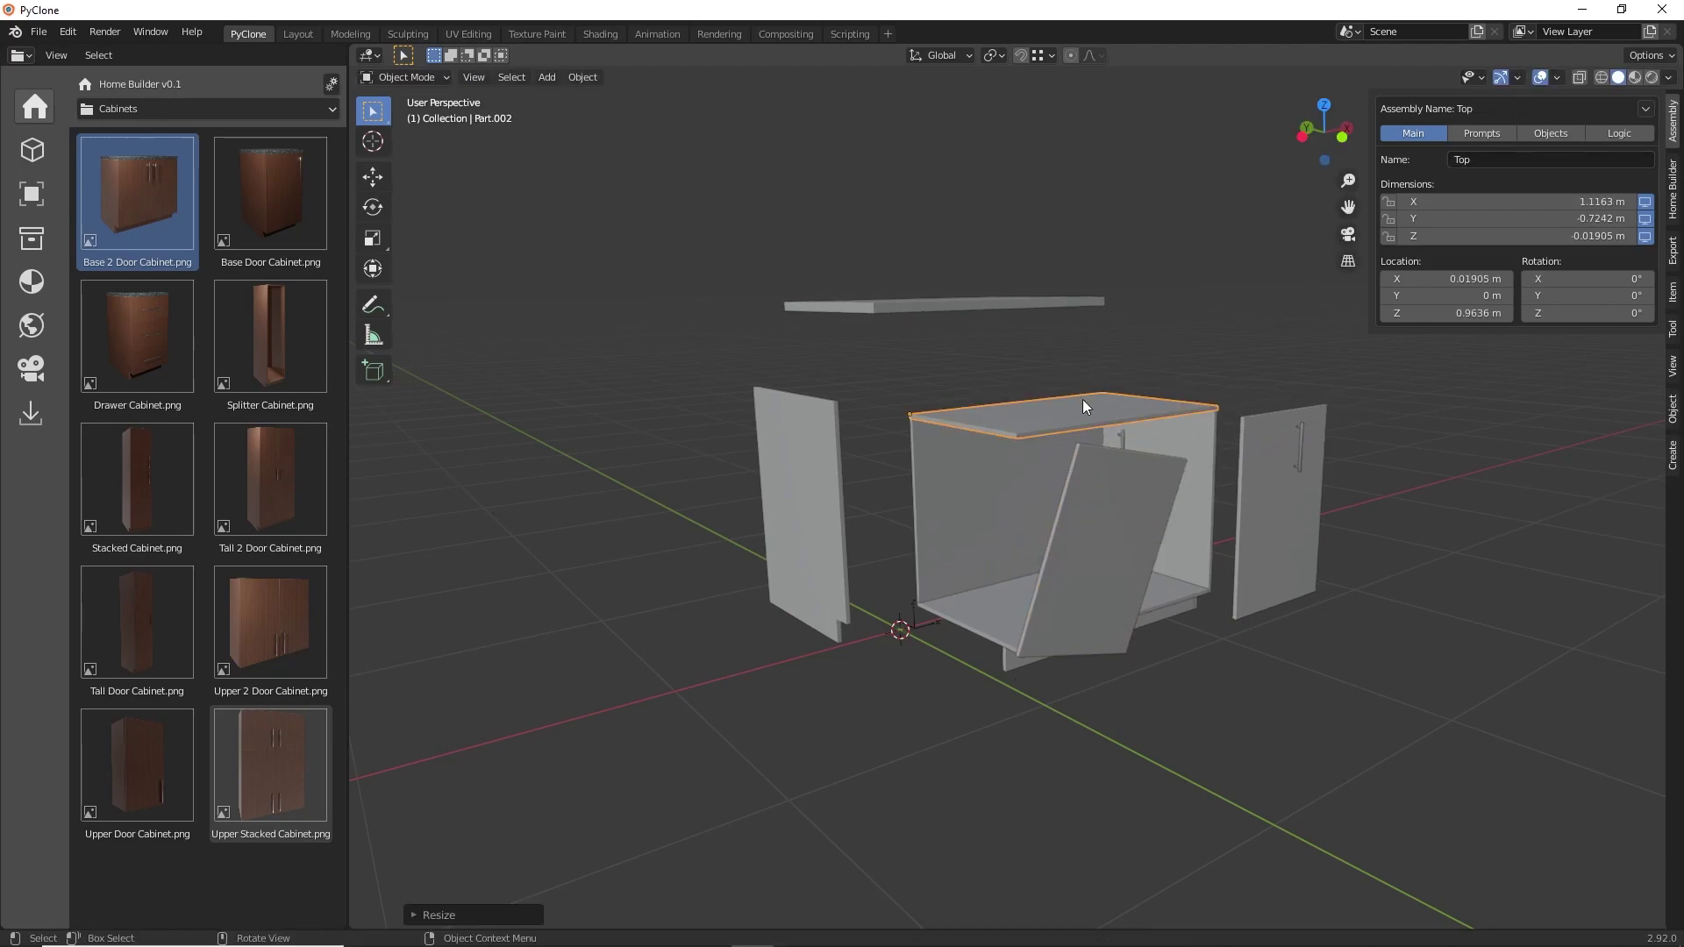
{"action": "key", "text": "g"}
{"action": "left_click", "coordinate": [1070, 354]}
{"action": "left_click_drag", "start_coordinate": [1028, 450], "coordinate": [918, 419]}
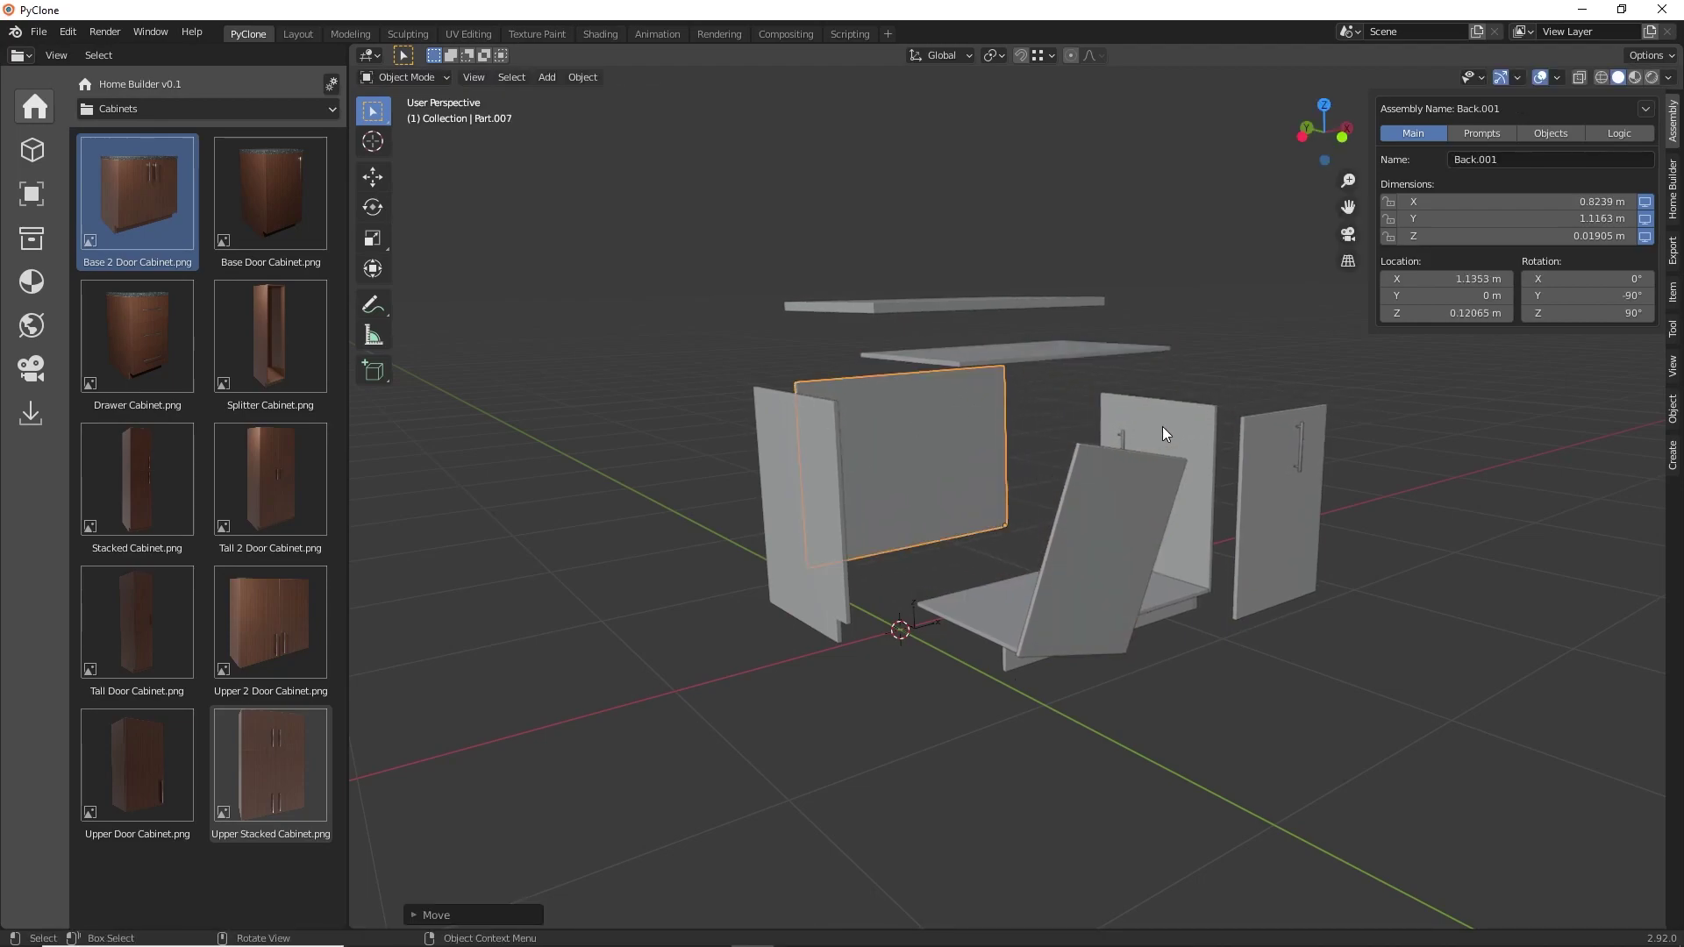
{"action": "left_click_drag", "start_coordinate": [1162, 427], "coordinate": [1223, 377]}
{"action": "left_click", "coordinate": [974, 614]}
{"action": "left_click_drag", "start_coordinate": [974, 614], "coordinate": [972, 565]}
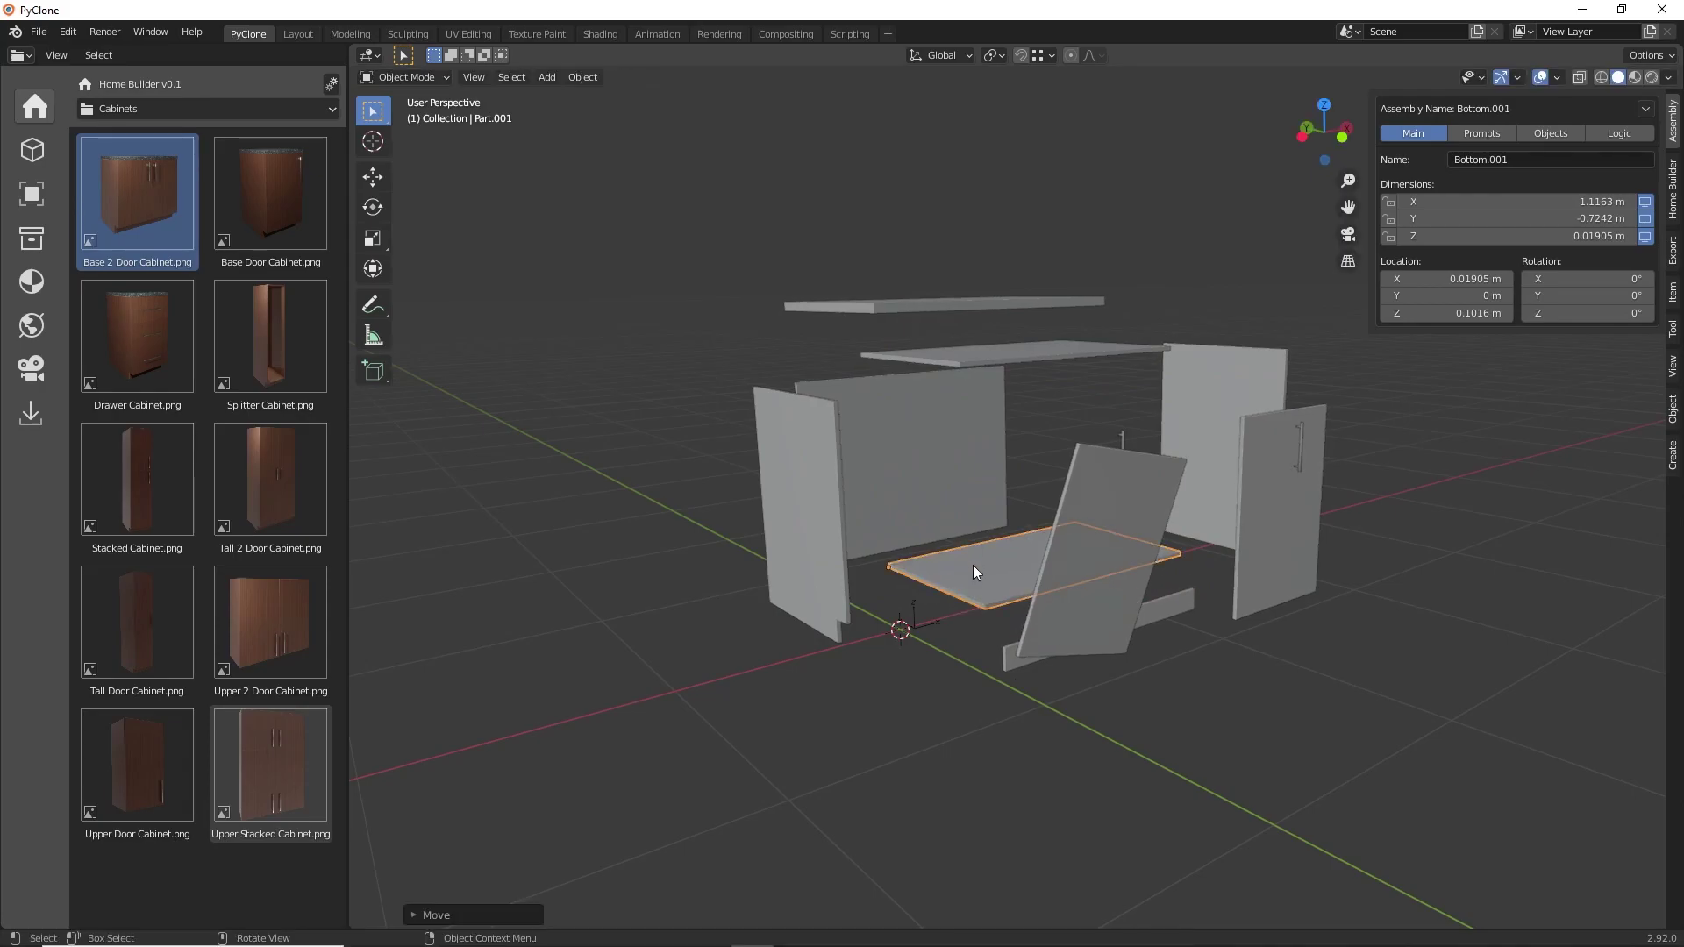
{"action": "left_click_drag", "start_coordinate": [1014, 670], "coordinate": [957, 791]}
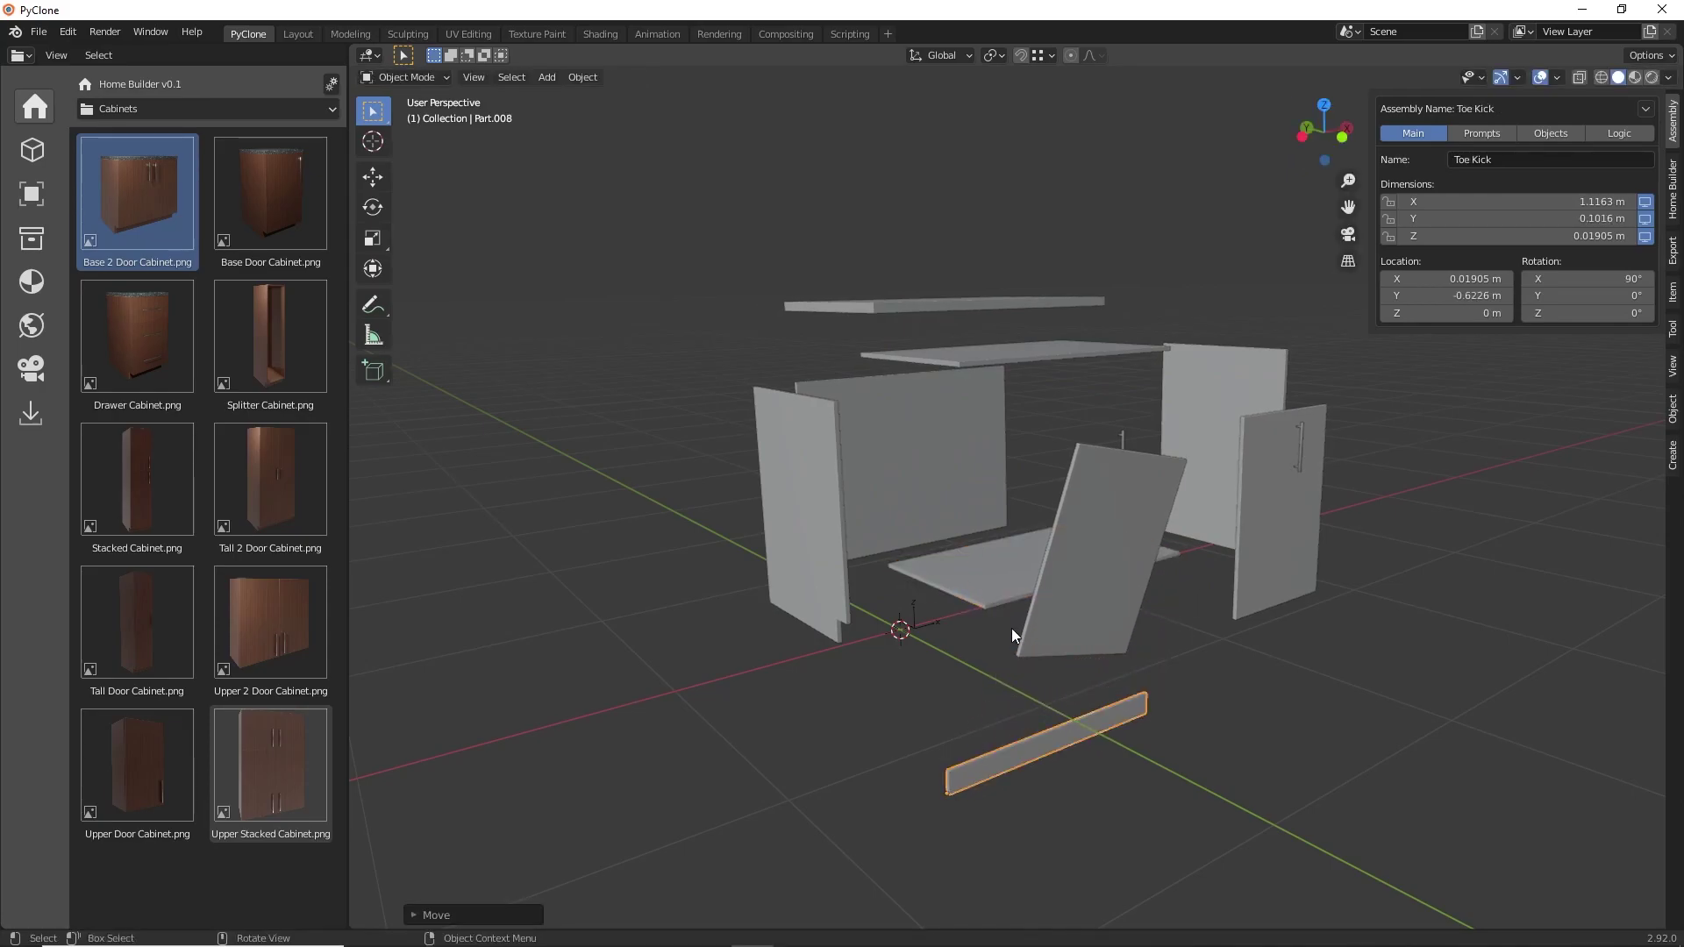
{"action": "middle_click_drag", "start_coordinate": [1012, 628], "coordinate": [1028, 595]}
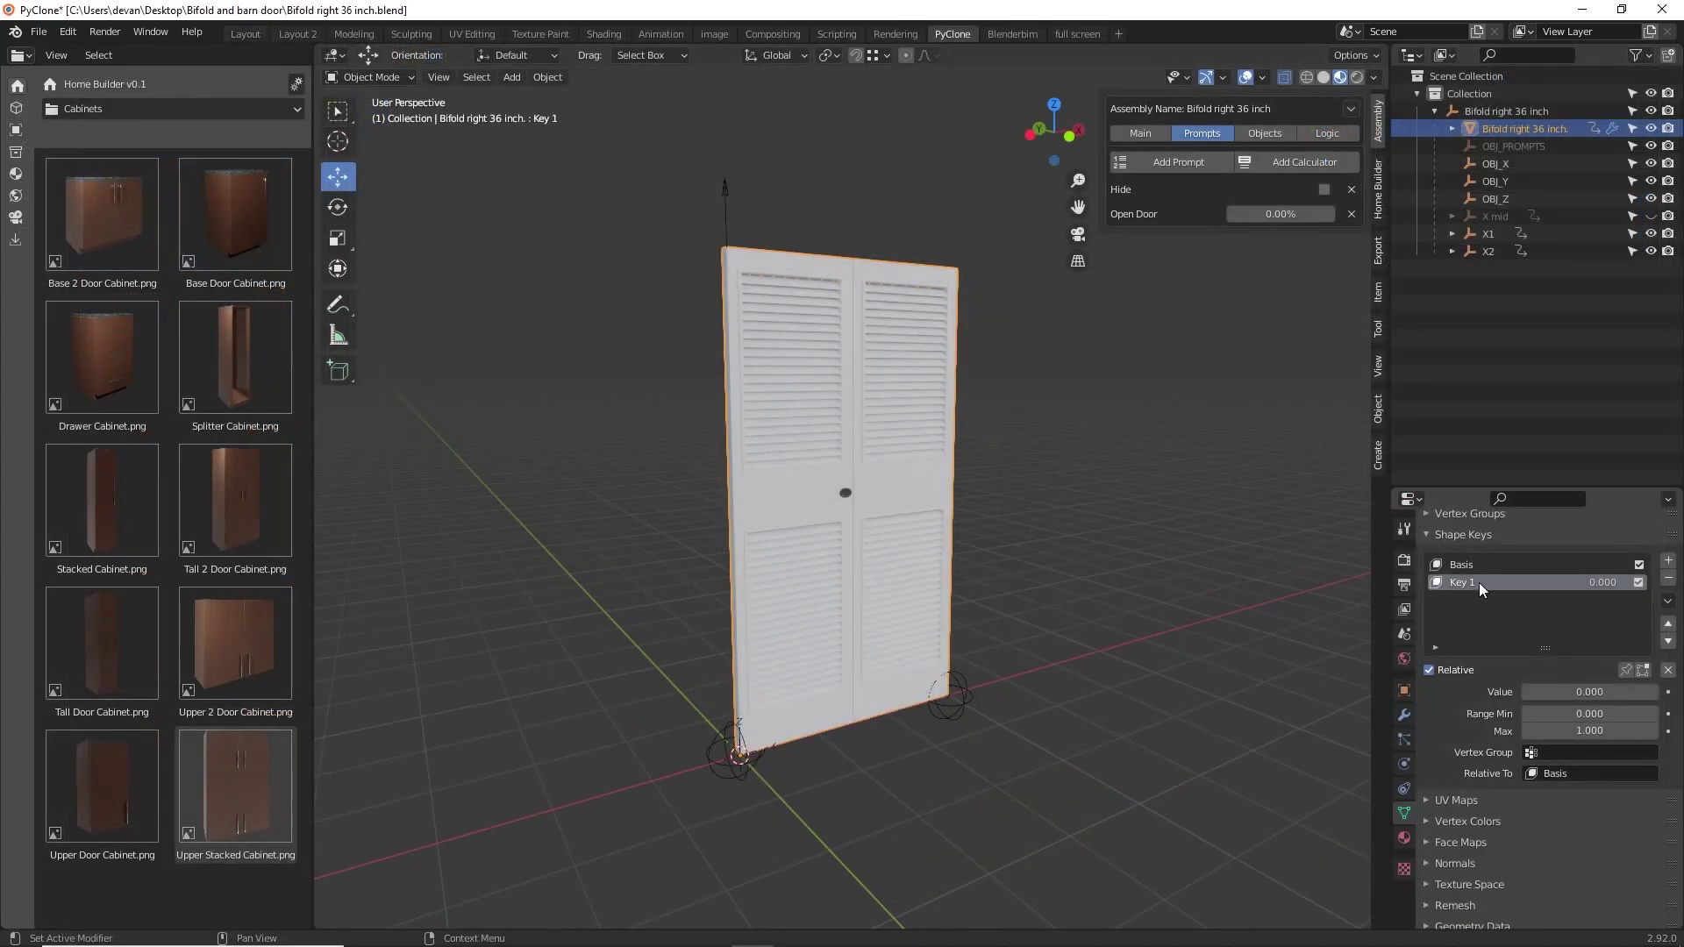
Step: Expand the shape keys, preview Key 1's fold, and add a driver to its value
{"action": "left_click", "coordinate": [1465, 534]}
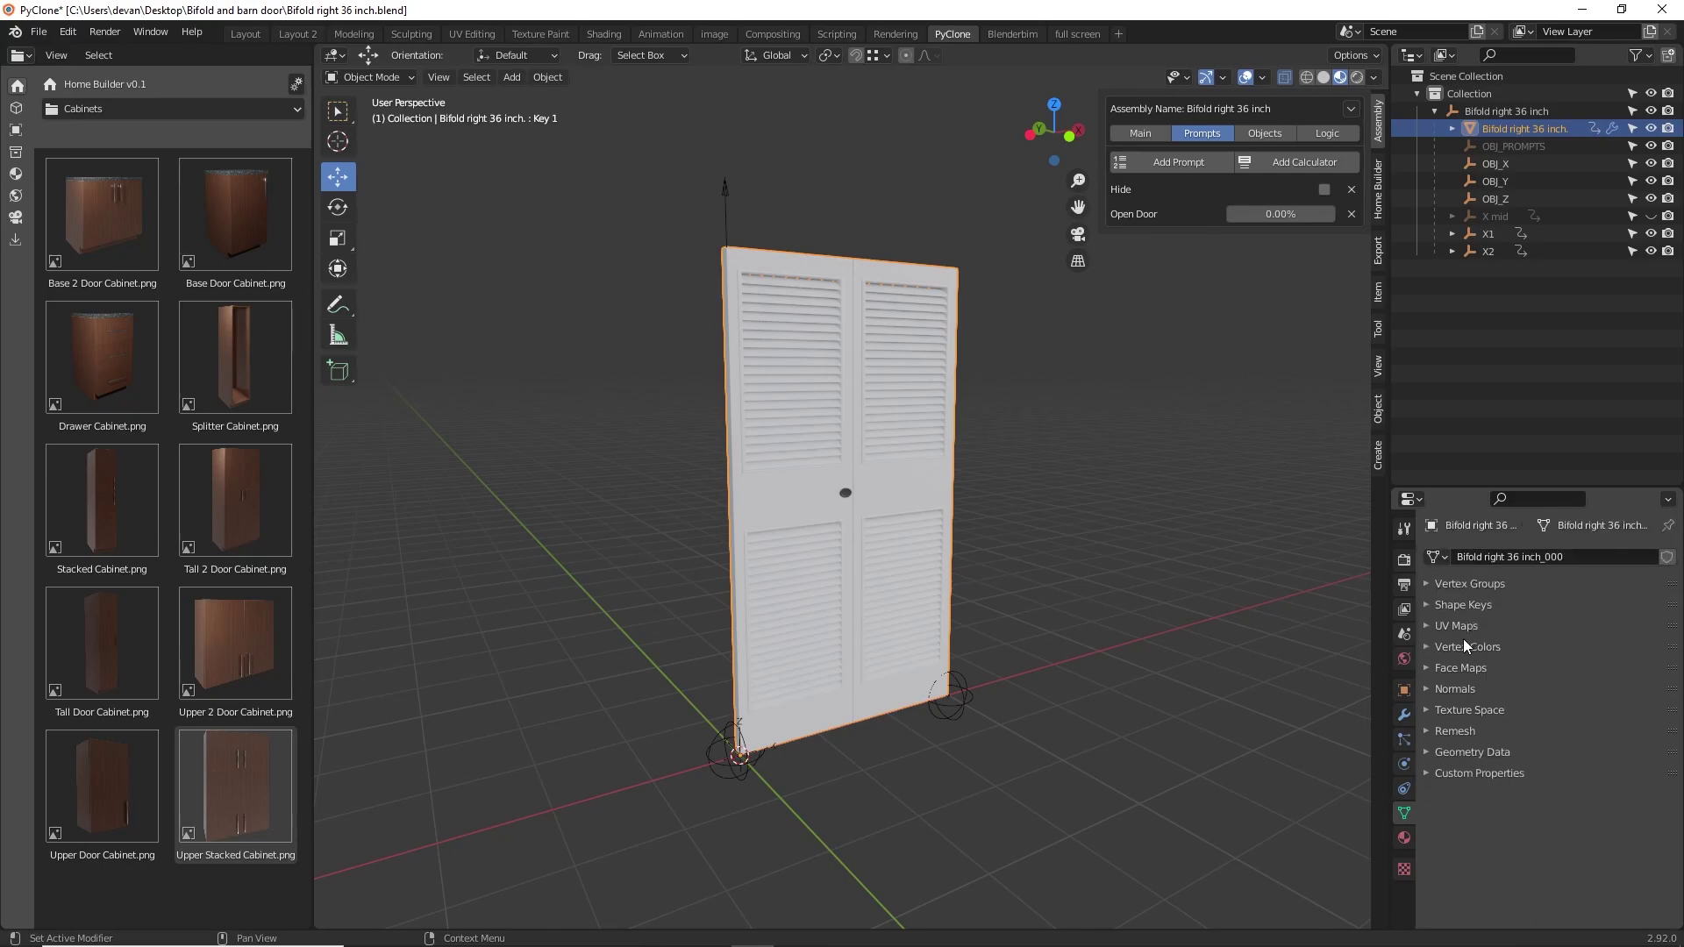
{"action": "left_click", "coordinate": [1456, 605]}
{"action": "scroll", "coordinate": [1498, 677], "scroll_direction": "down", "scroll_amount": 3}
{"action": "mouse_move", "coordinate": [1546, 672]}
{"action": "left_mouse_down"}
{"action": "mouse_move", "coordinate": [1653, 673]}
{"action": "mouse_move", "coordinate": [1521, 664]}
{"action": "left_mouse_up"}
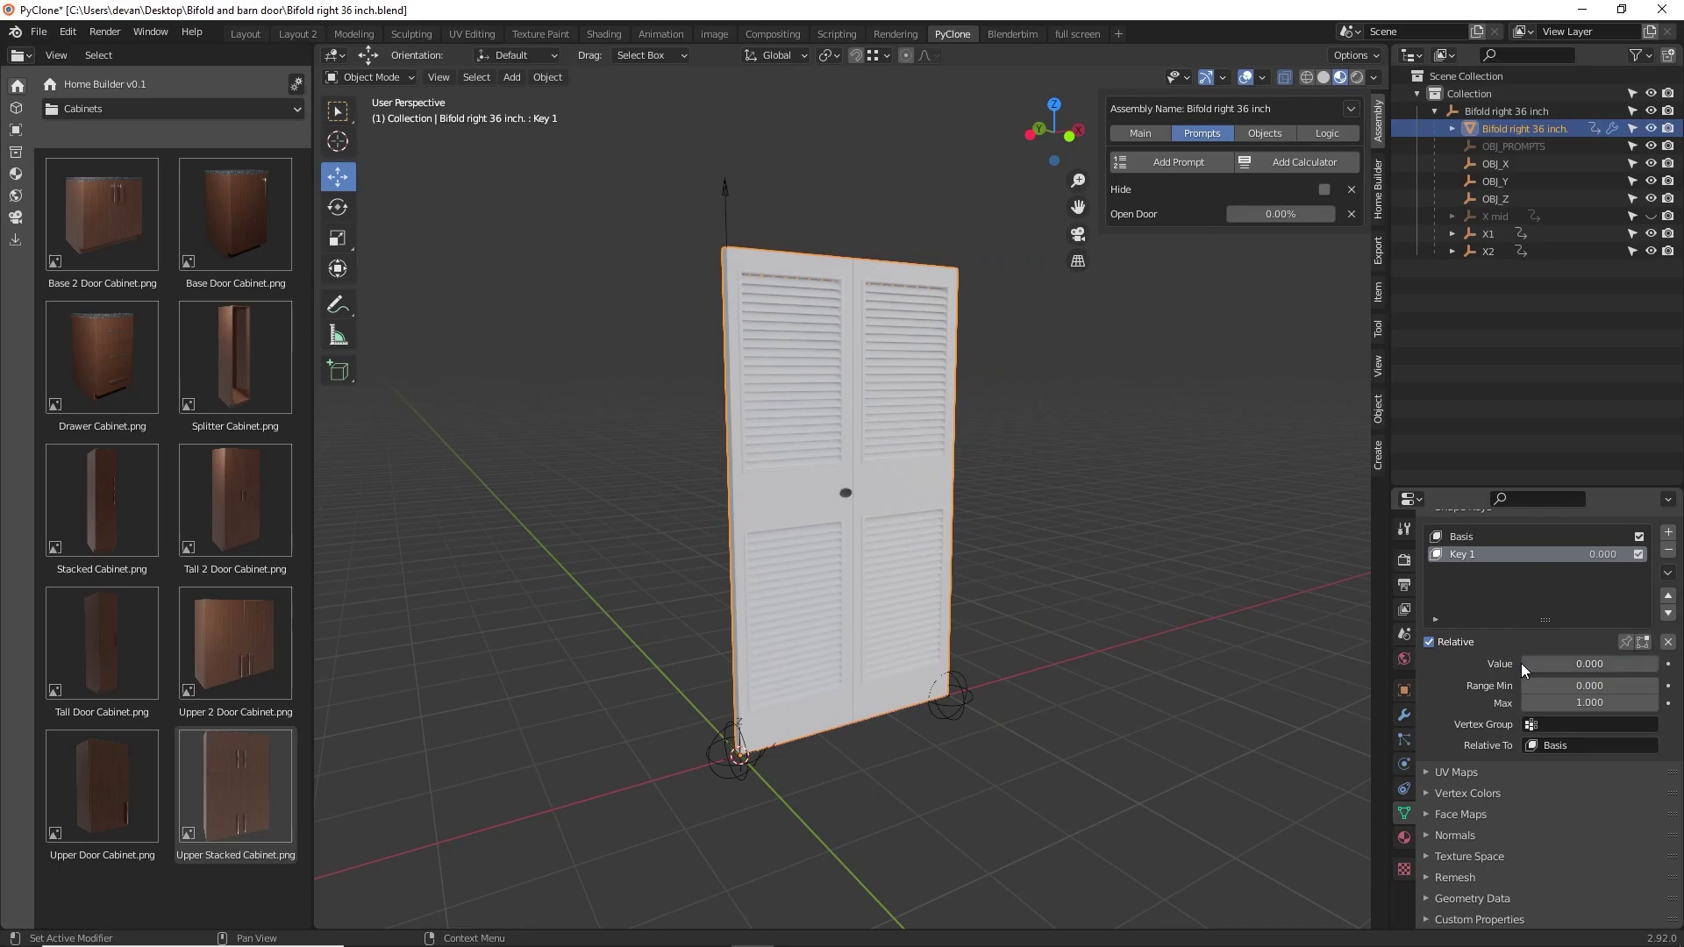
{"action": "right_click", "coordinate": [1549, 660]}
{"action": "left_click", "coordinate": [1530, 686]}
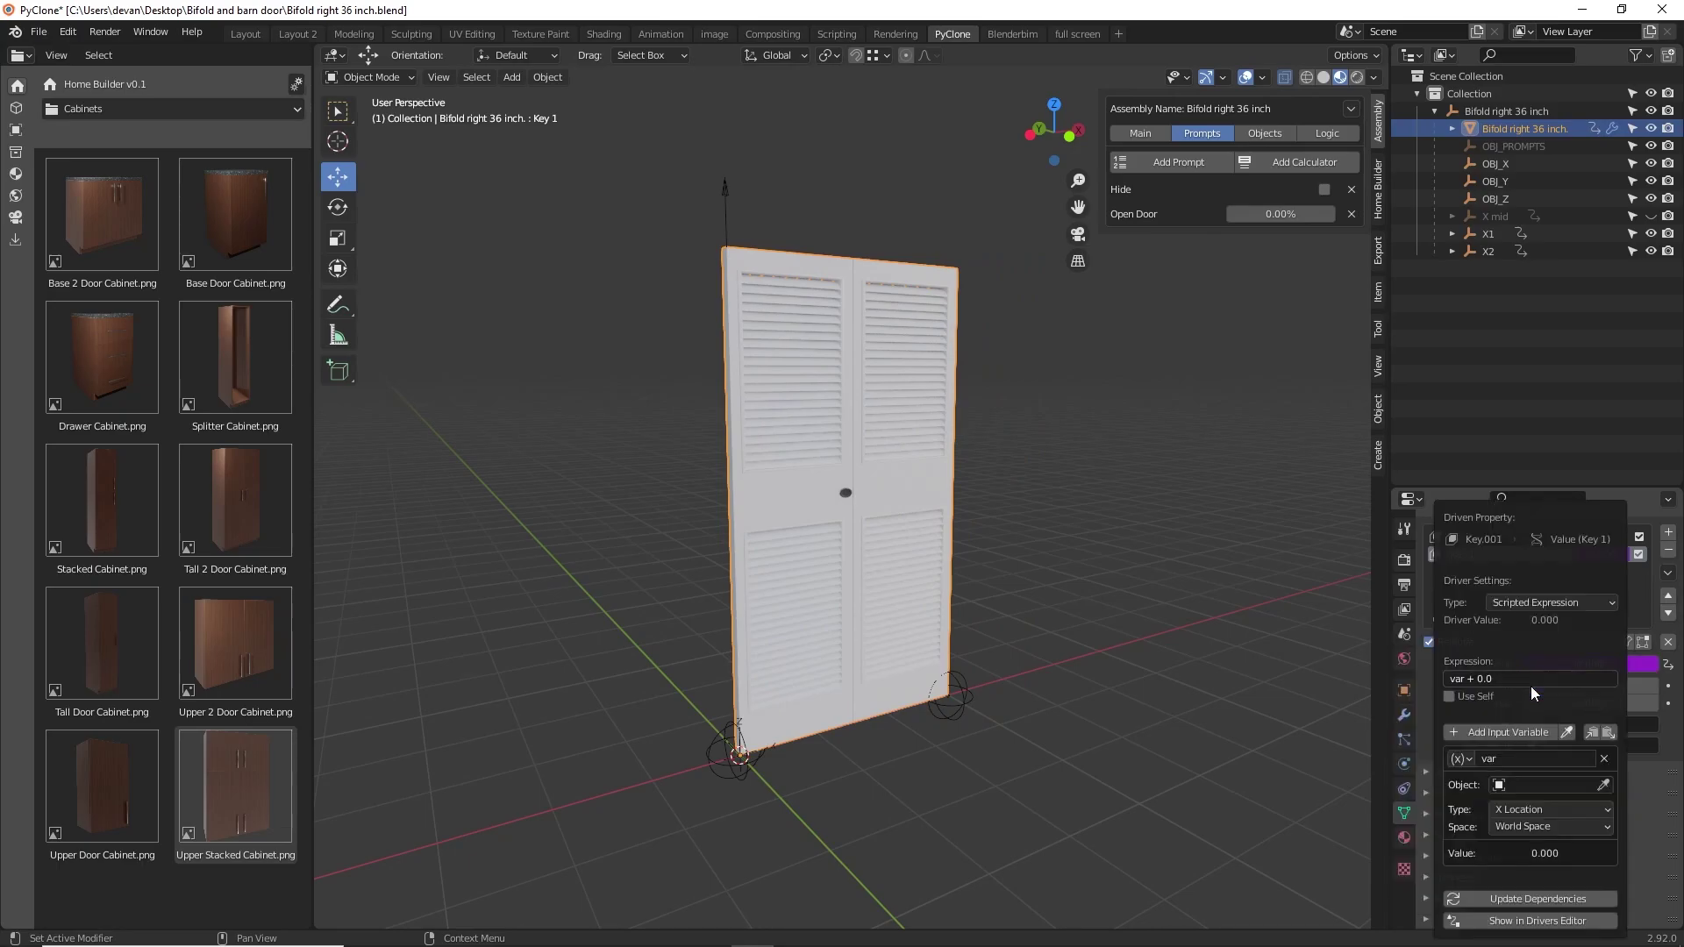
Step: Add the Open Door variable, set Key 1's formula to OpenDoor, and test it in Prompts
{"action": "left_click", "coordinate": [1316, 133]}
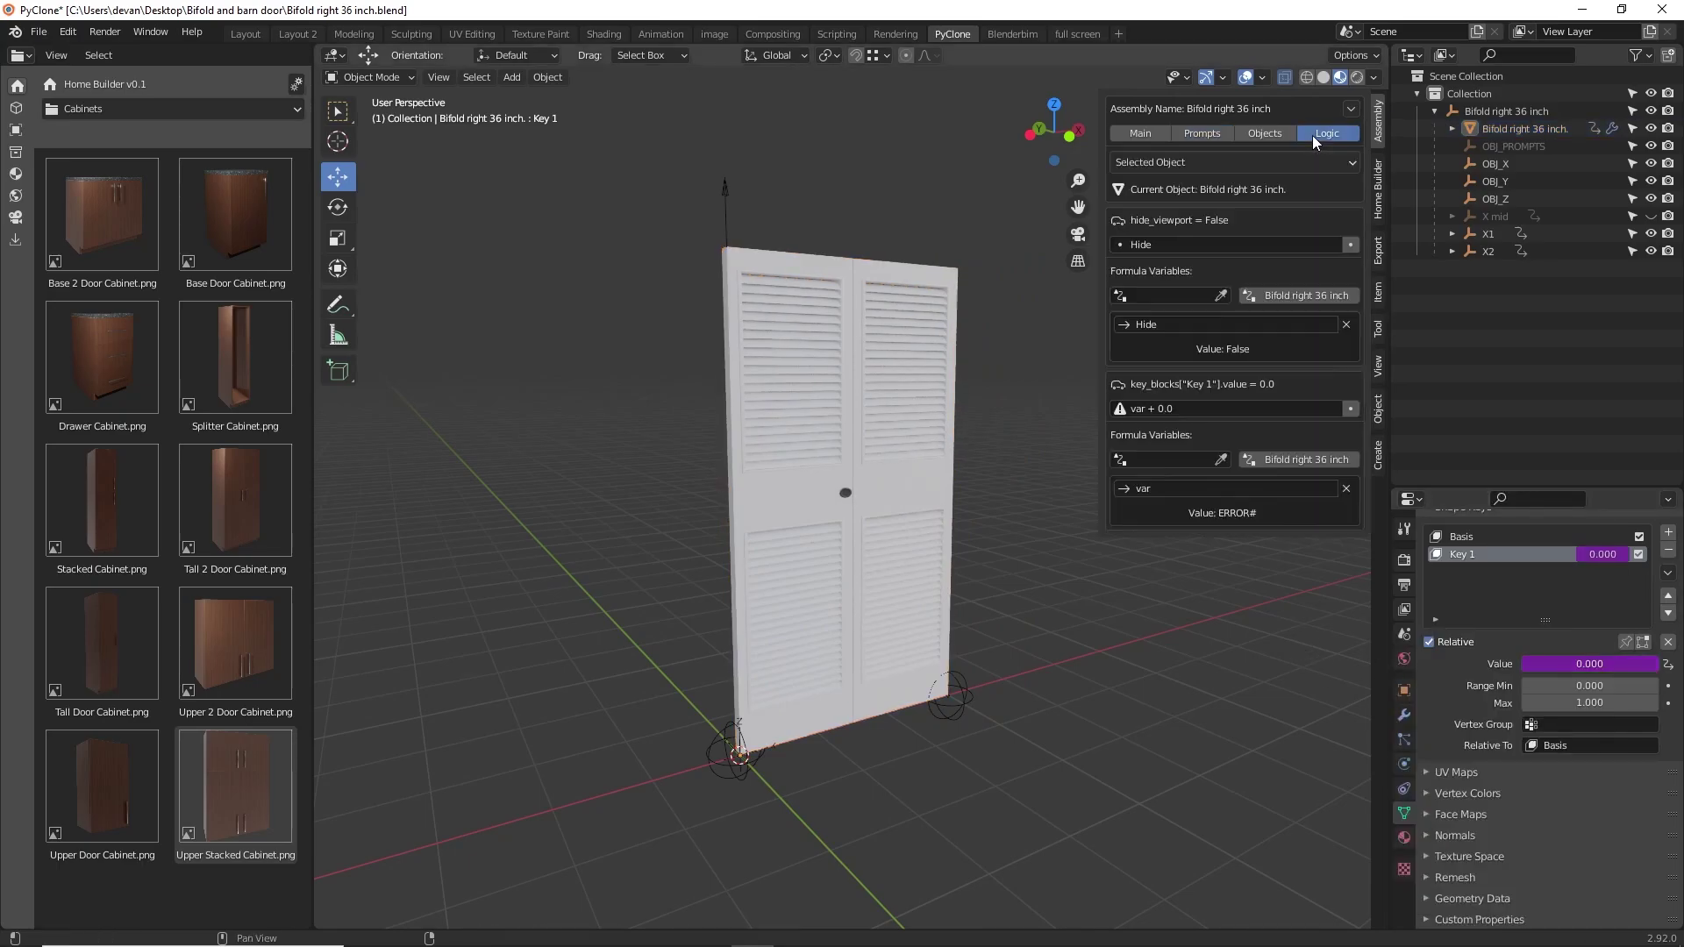
{"action": "left_click", "coordinate": [1330, 461]}
{"action": "left_click", "coordinate": [1337, 635]}
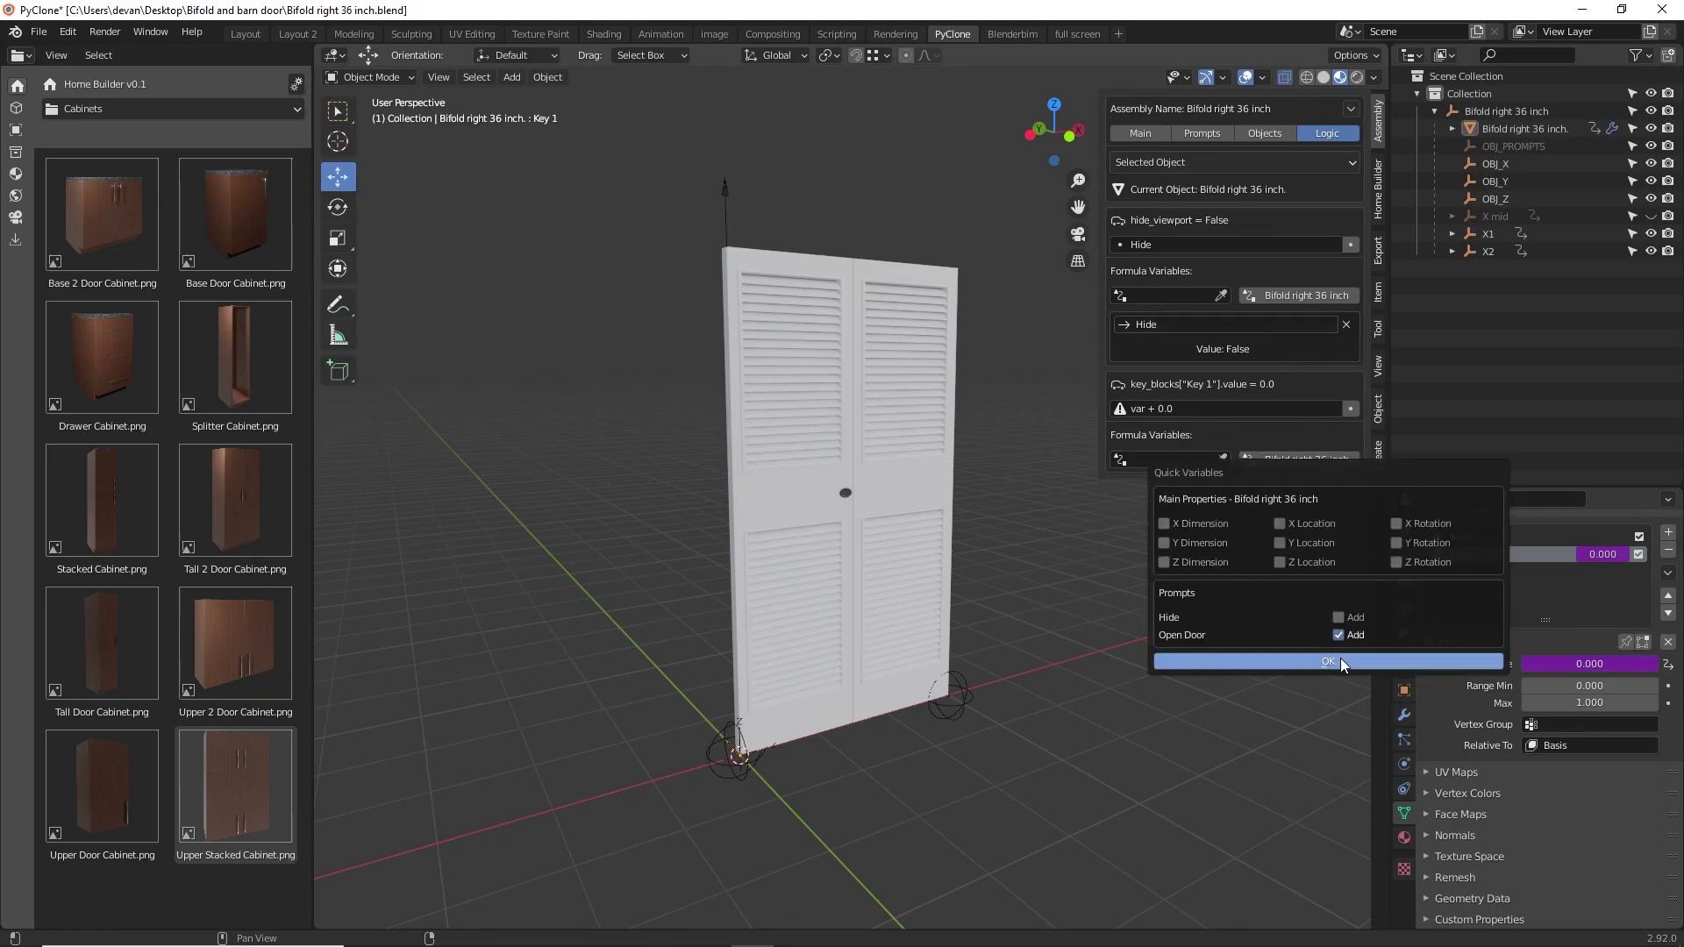
{"action": "left_click", "coordinate": [1340, 658]}
{"action": "key", "text": "ctrl+c"}
{"action": "key", "text": "Return"}
{"action": "key", "text": "ctrl+v"}
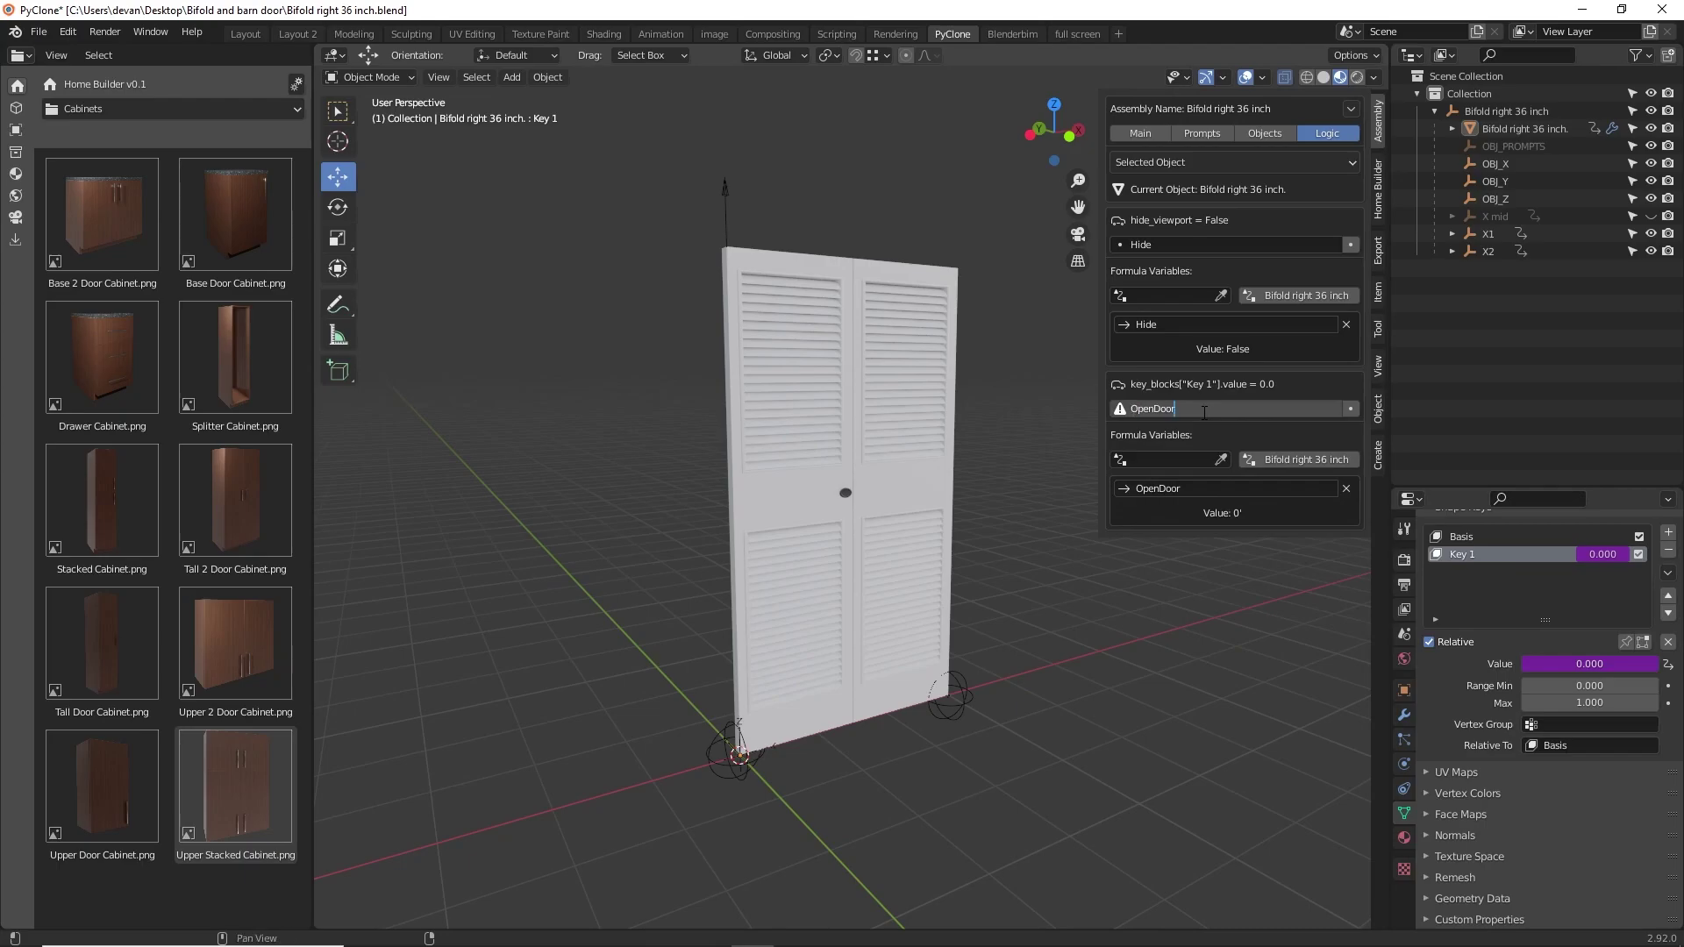
{"action": "left_click", "coordinate": [1200, 135]}
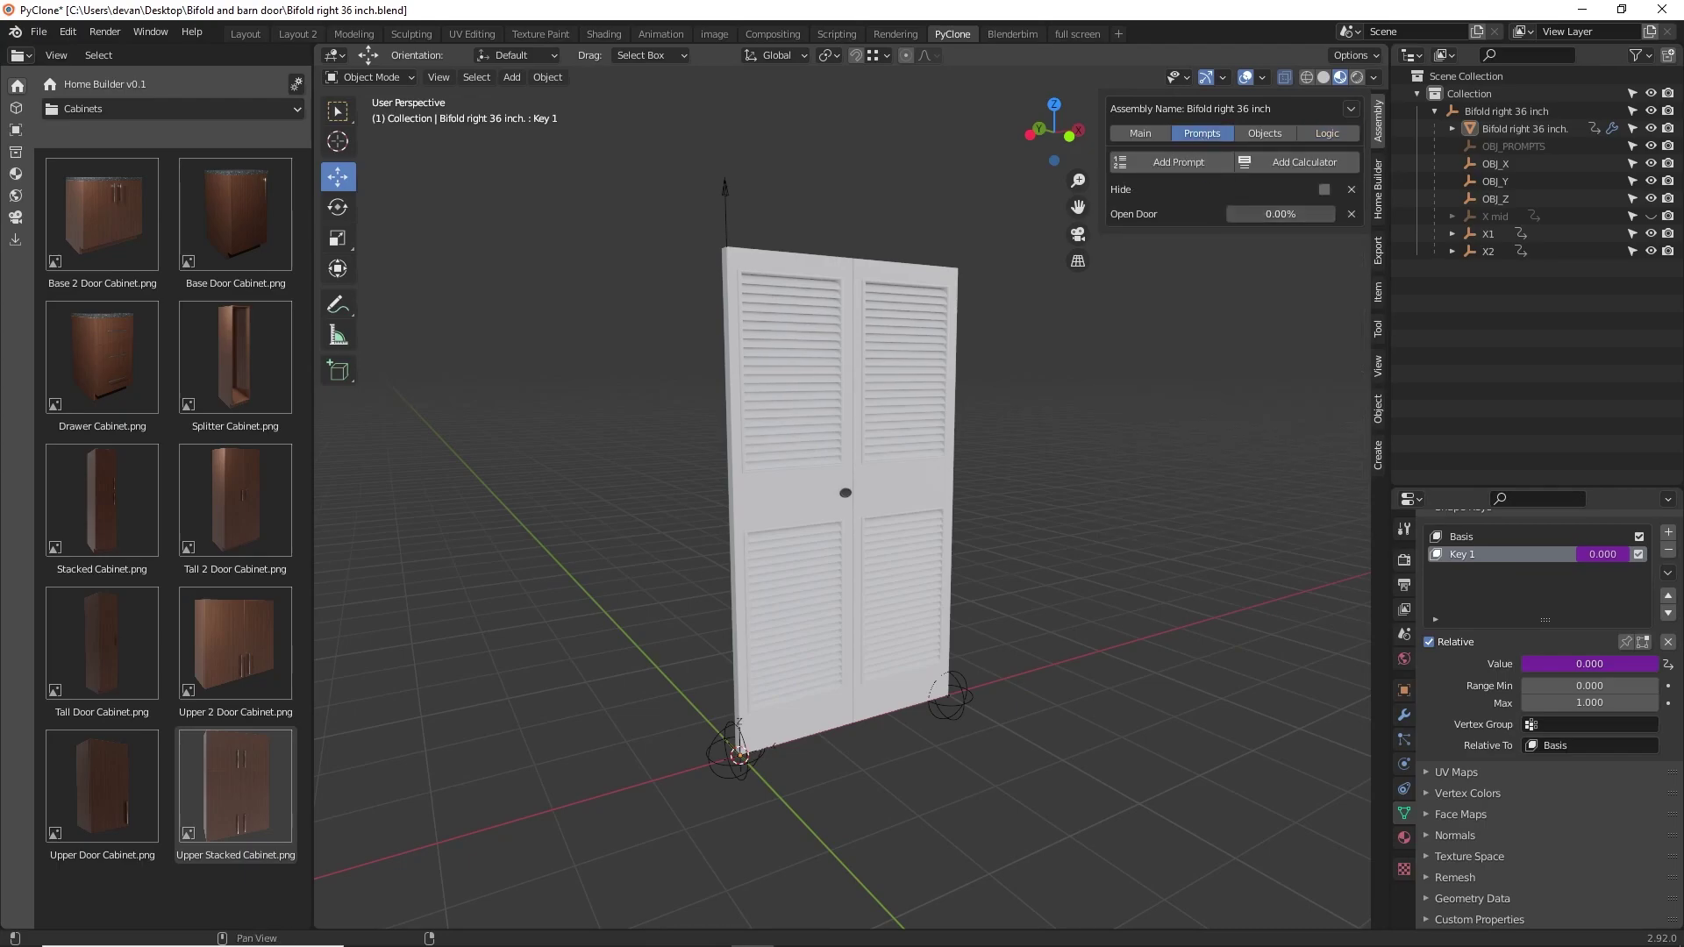
{"action": "left_click_drag", "start_coordinate": [1281, 214], "coordinate": [1229, 214]}
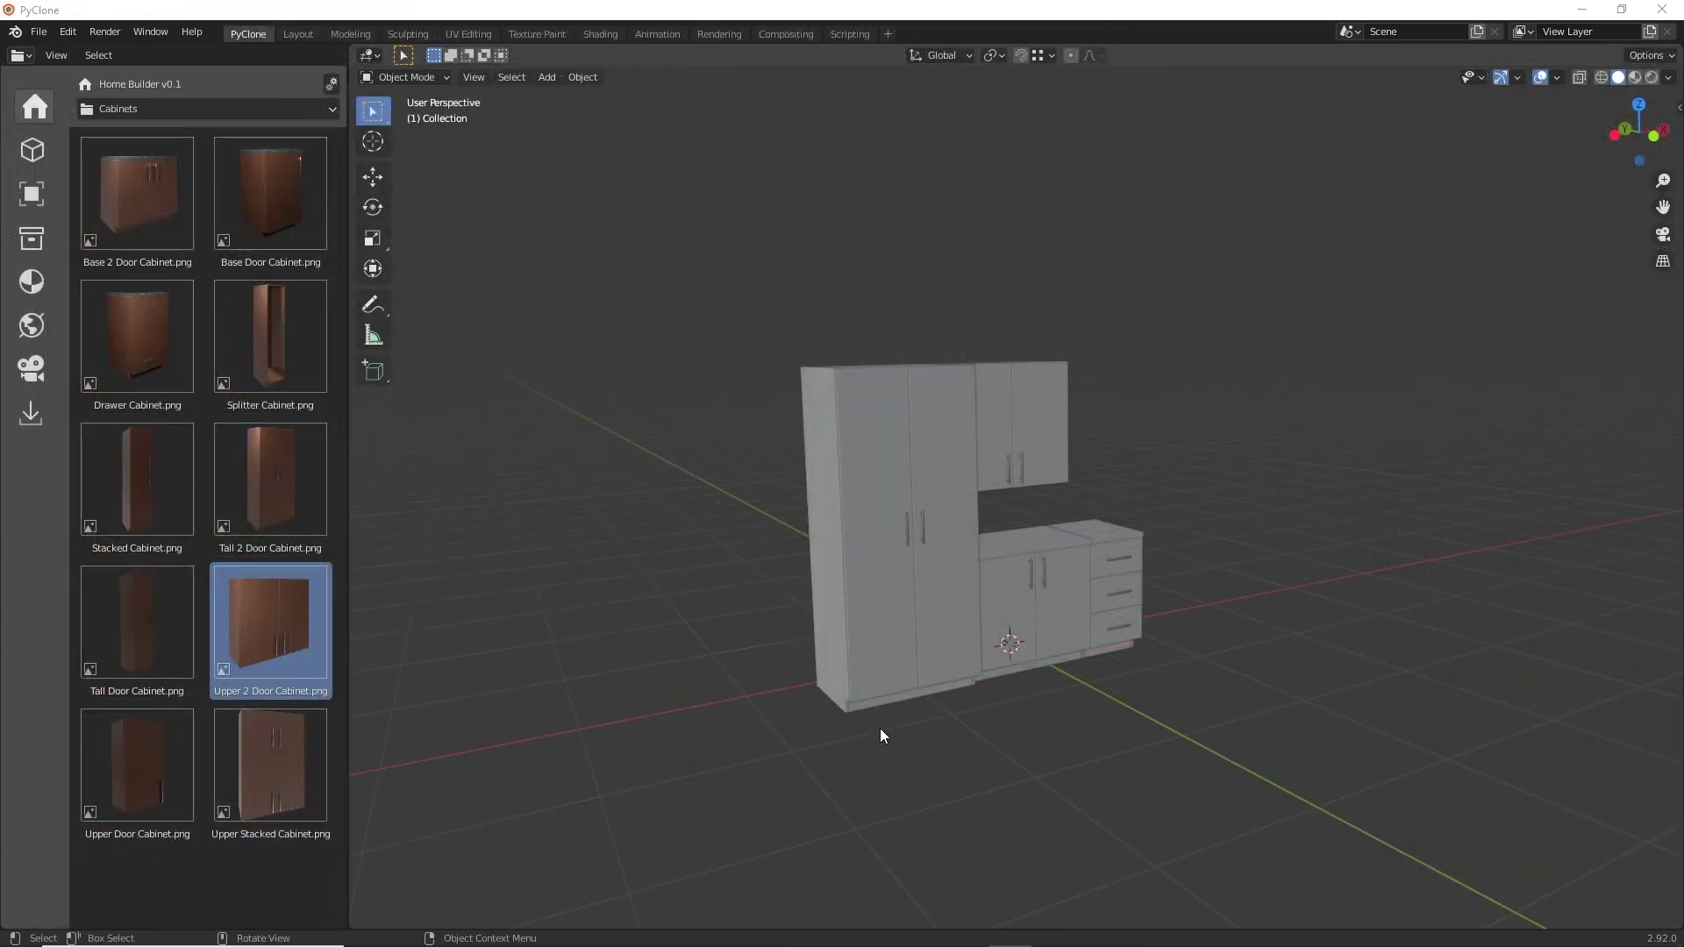
Step: Select the tall cabinet and set its Width to 1.004 m in Cabinet Prompts
{"action": "middle_click_drag", "start_coordinate": [919, 624], "coordinate": [919, 523], "text": "ctrl"}
{"action": "key", "text": "n"}
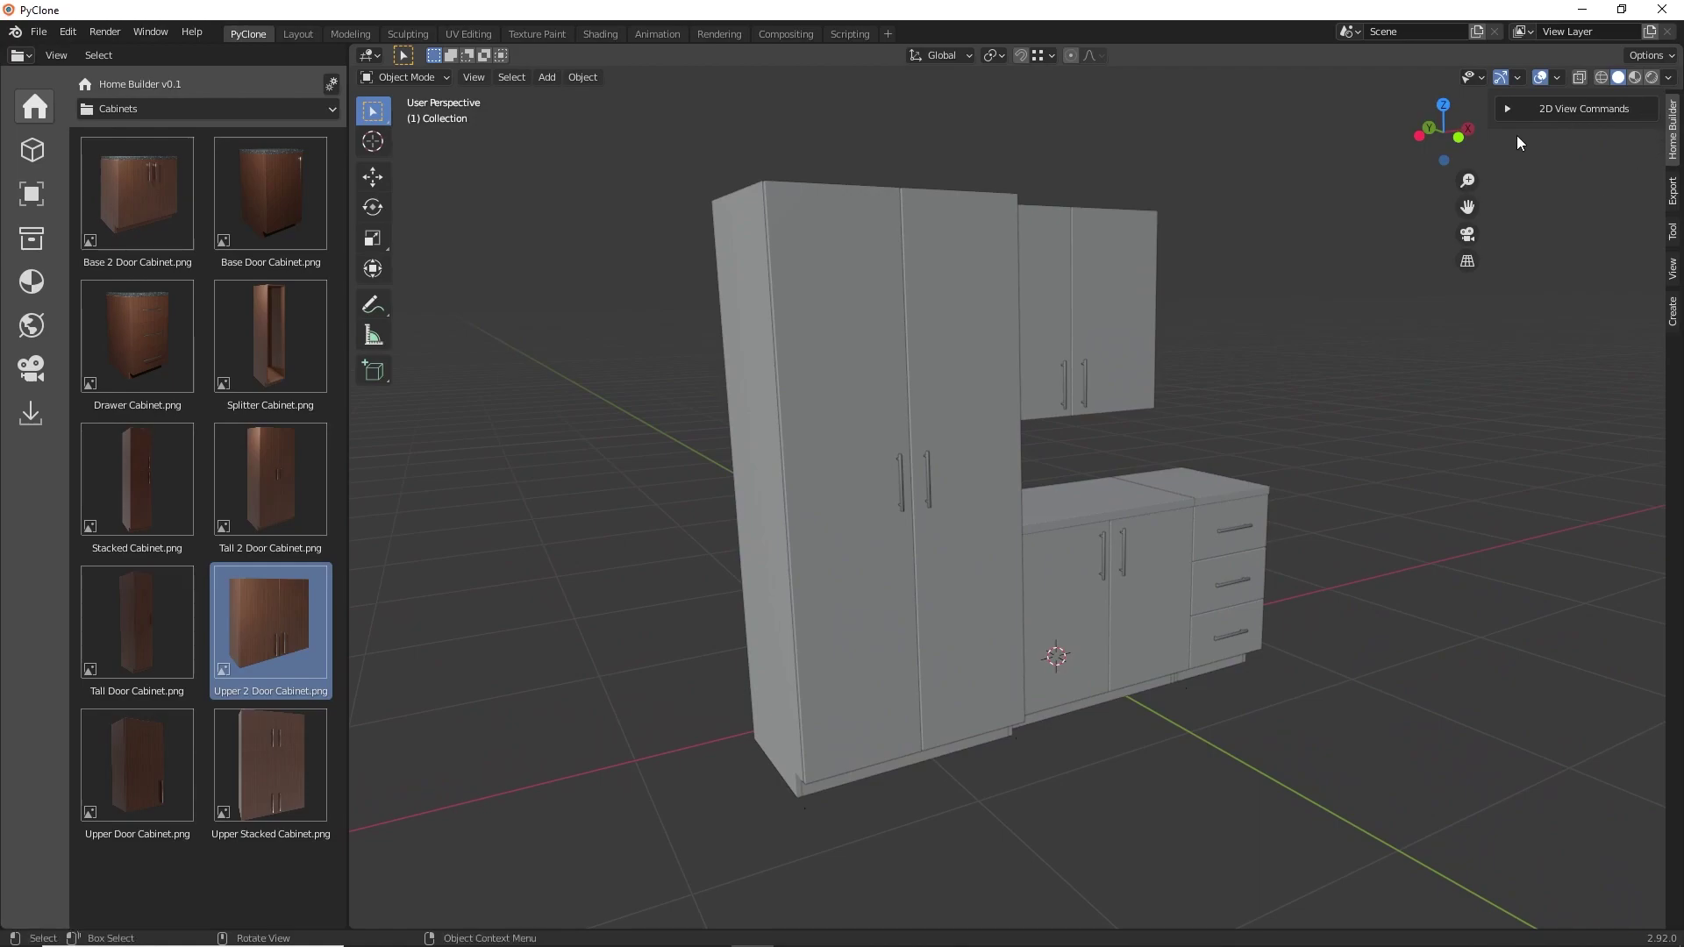
{"action": "left_click", "coordinate": [1506, 109]}
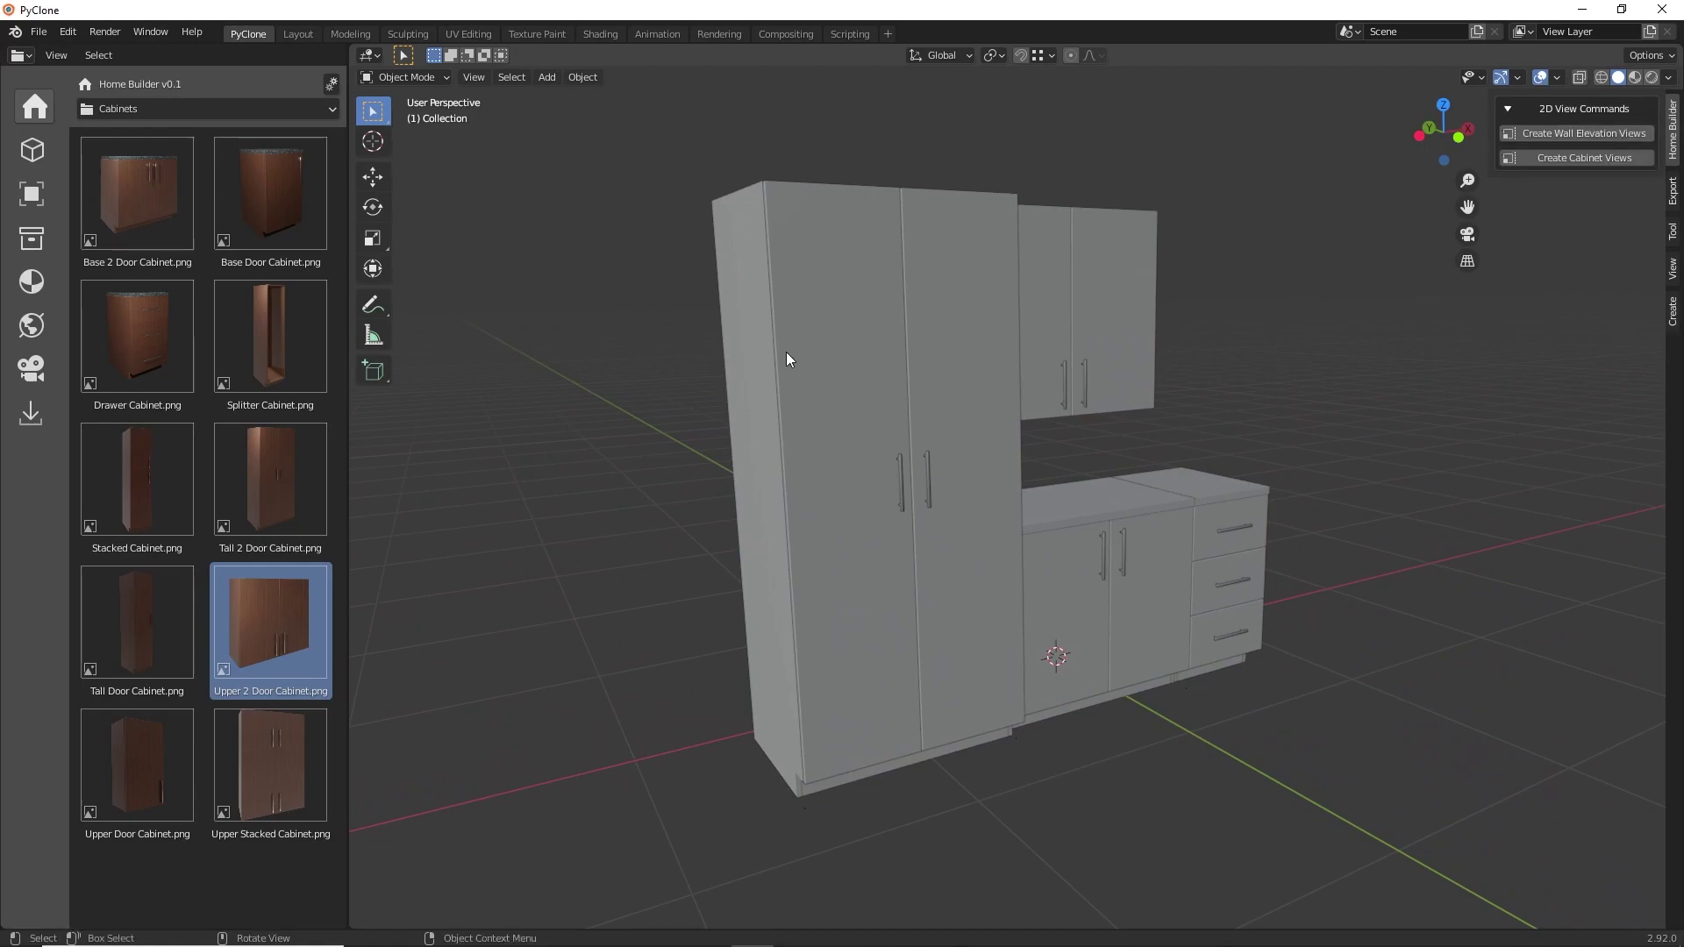
{"action": "left_click", "coordinate": [756, 357]}
{"action": "left_click_drag", "start_coordinate": [1493, 198], "coordinate": [1369, 199]}
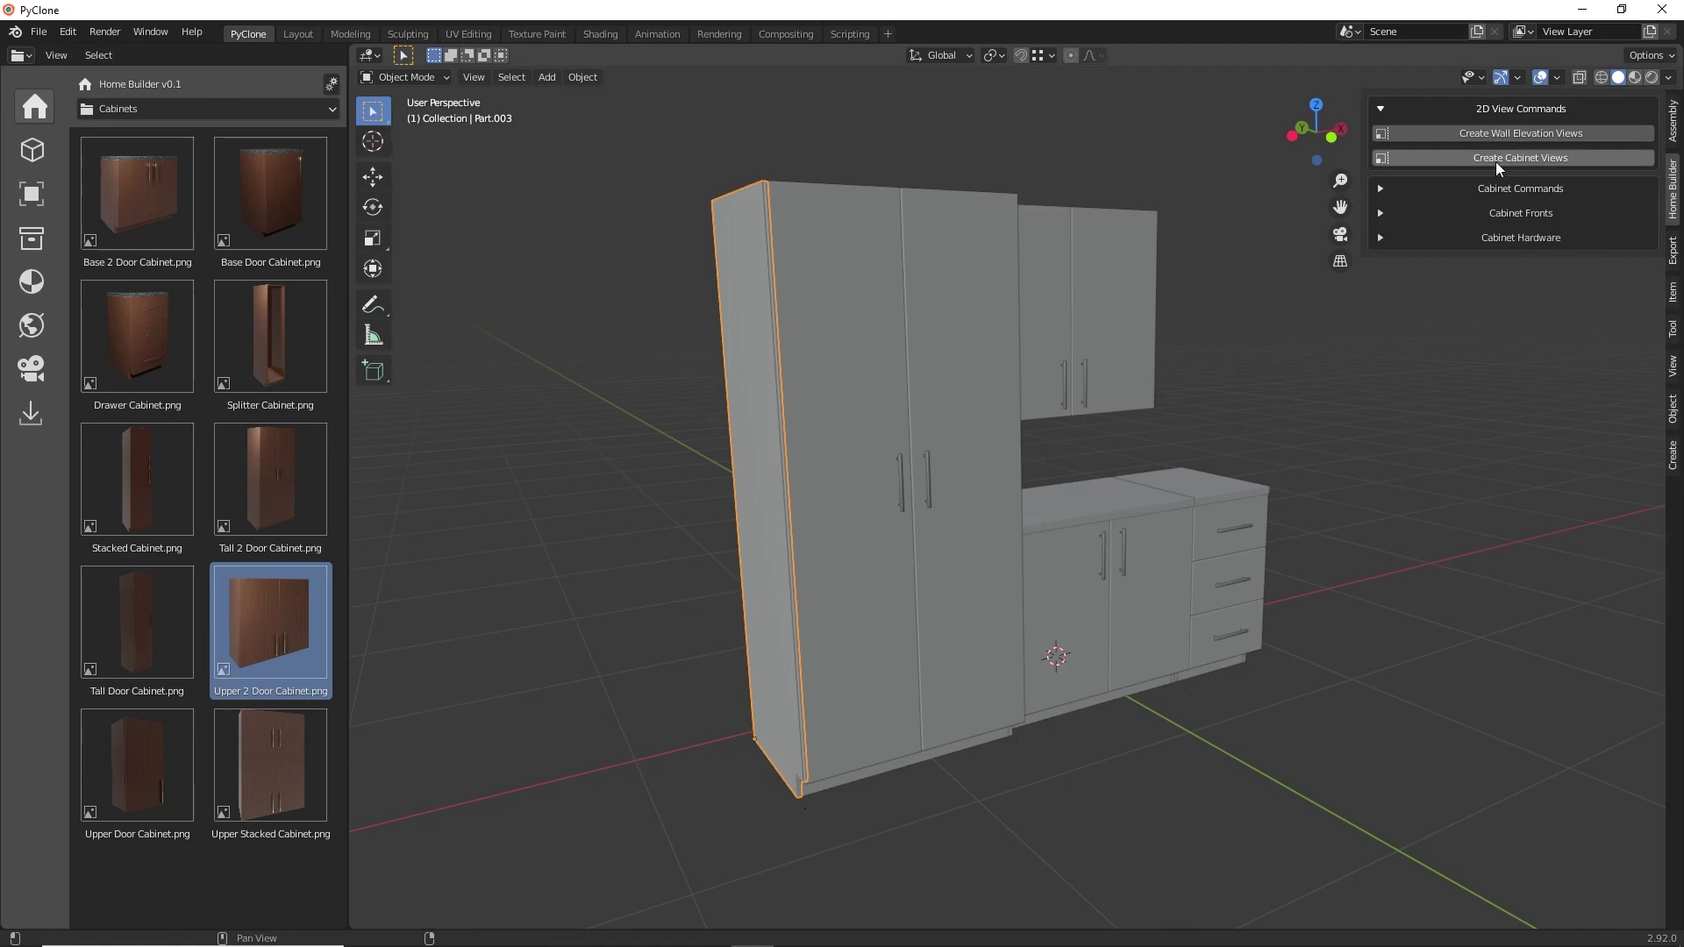
{"action": "left_click", "coordinate": [1379, 107]}
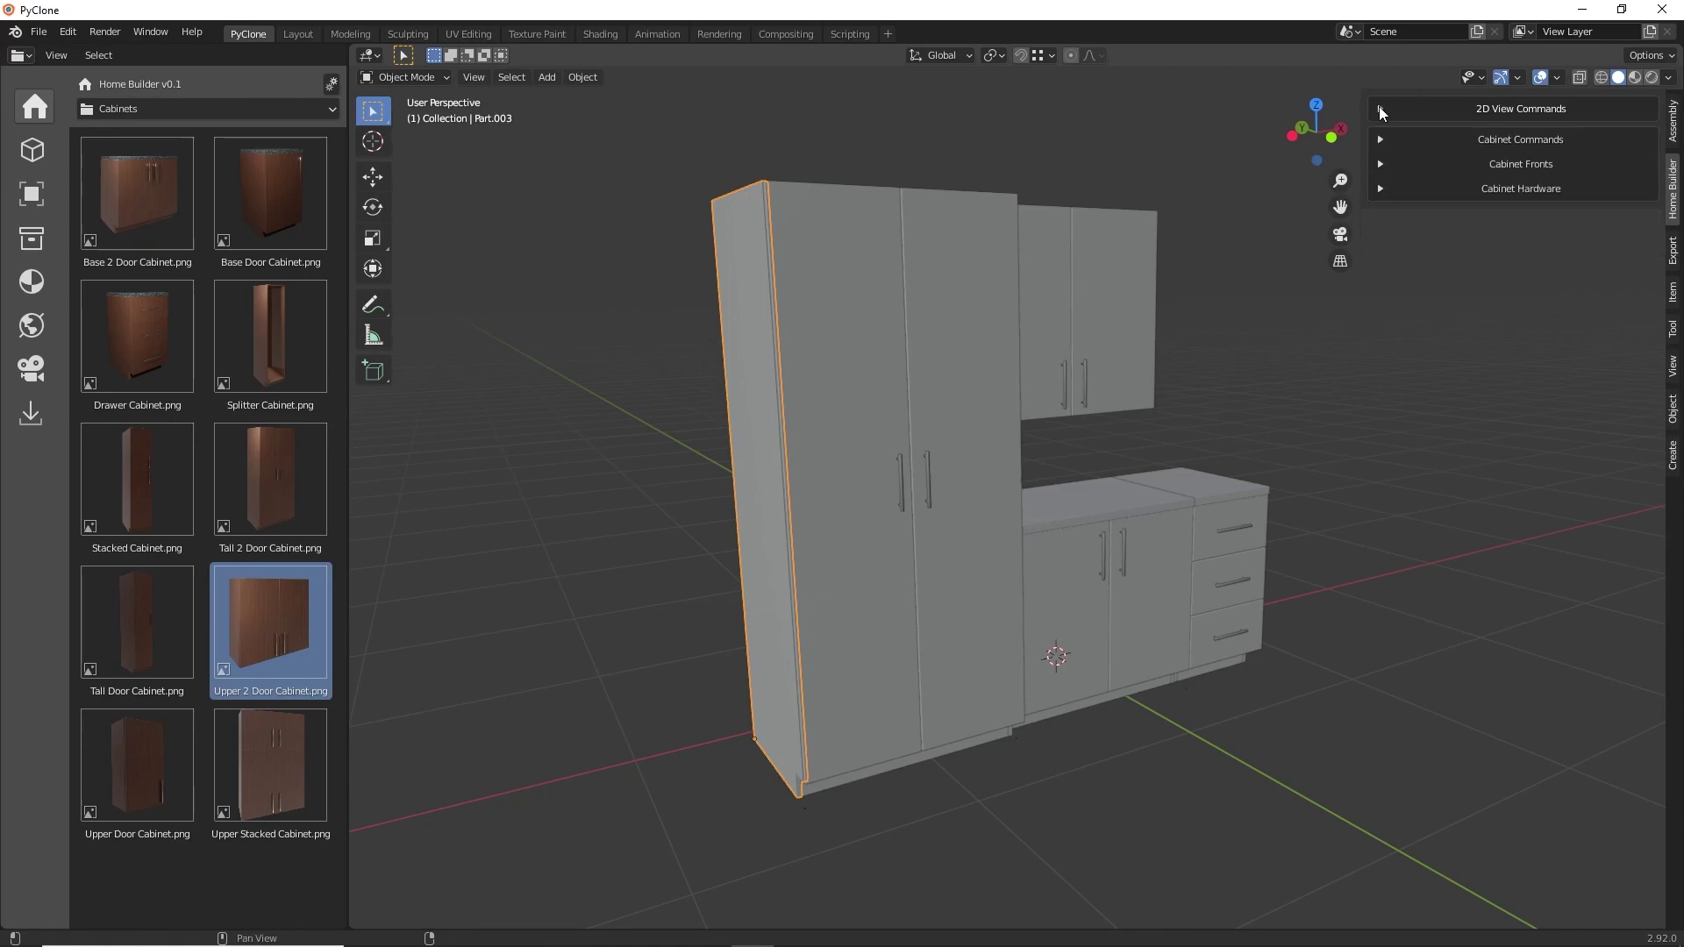
{"action": "left_click", "coordinate": [1381, 140]}
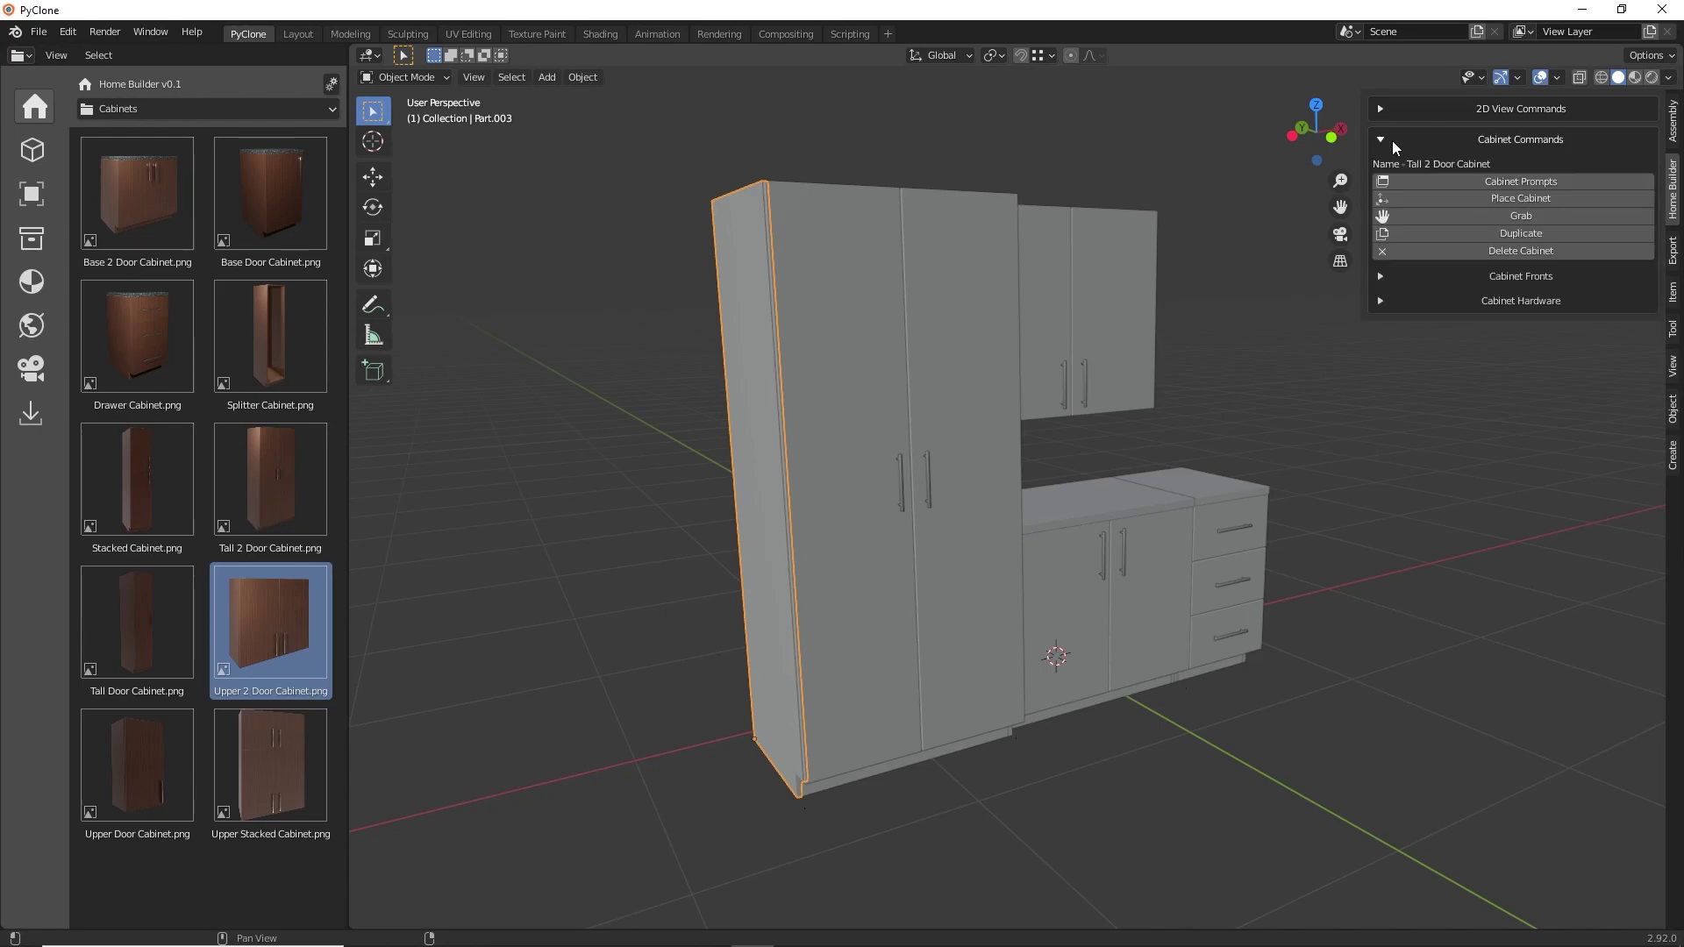
{"action": "left_click", "coordinate": [1509, 182]}
{"action": "mouse_move", "coordinate": [1373, 218]}
{"action": "left_mouse_down"}
{"action": "mouse_move", "coordinate": [1408, 218]}
{"action": "mouse_move", "coordinate": [1369, 217]}
{"action": "left_mouse_up"}
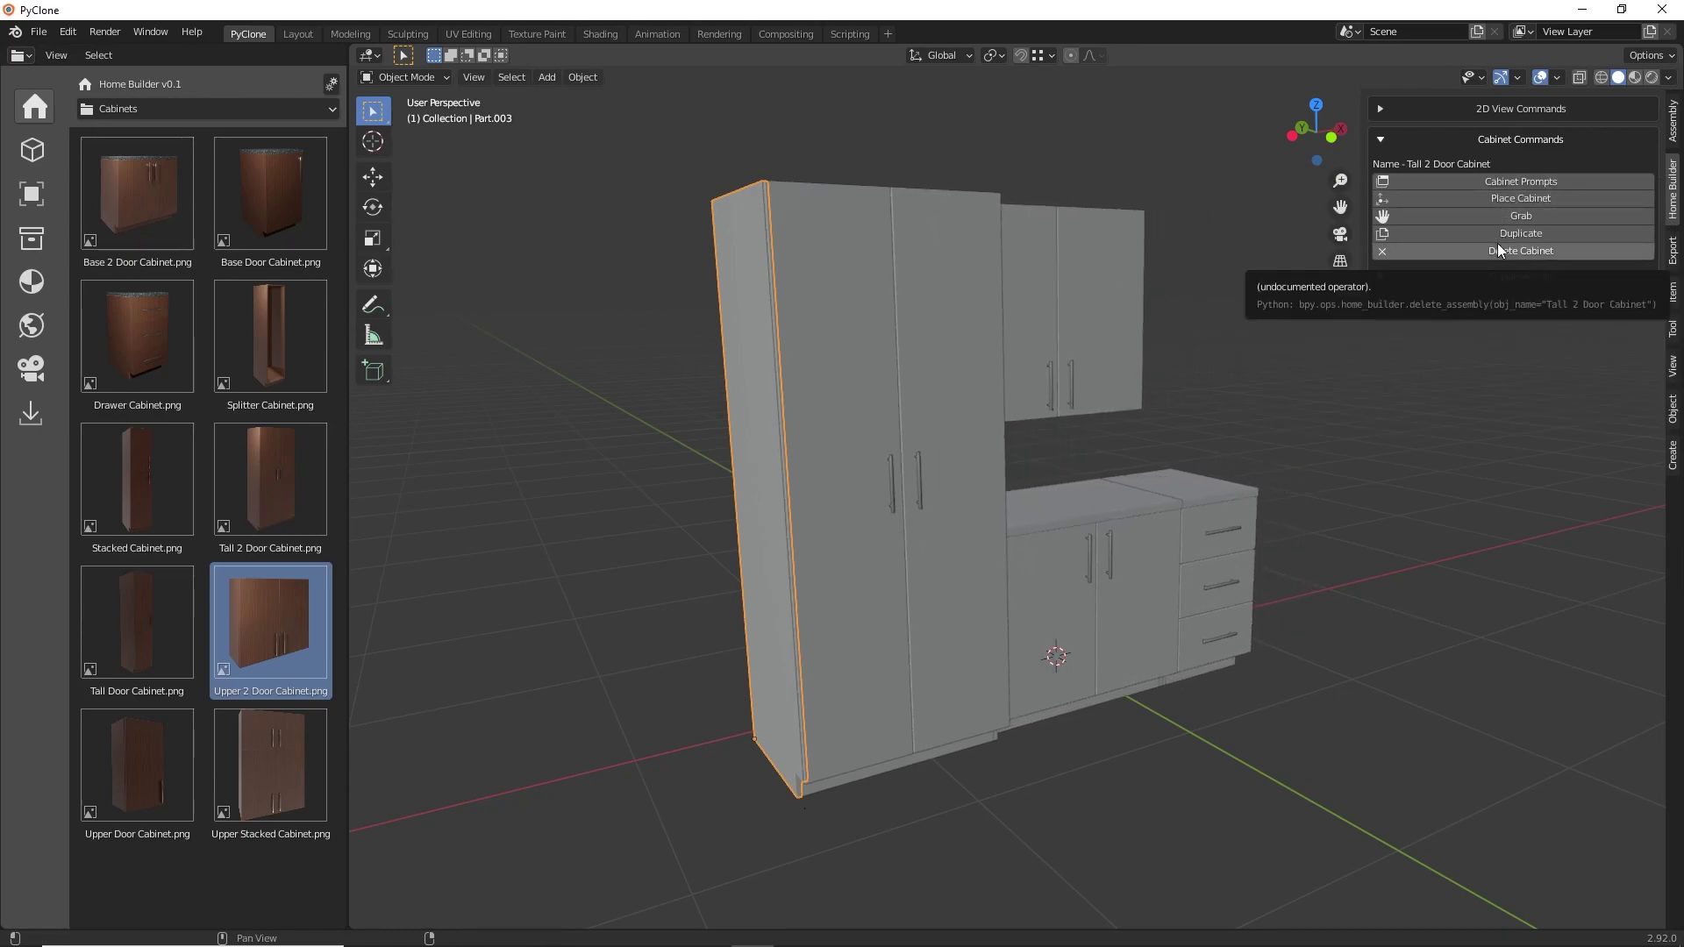
Step: Apply the framed bead door front to both tall cabinet doors
{"action": "left_click", "coordinate": [1377, 274]}
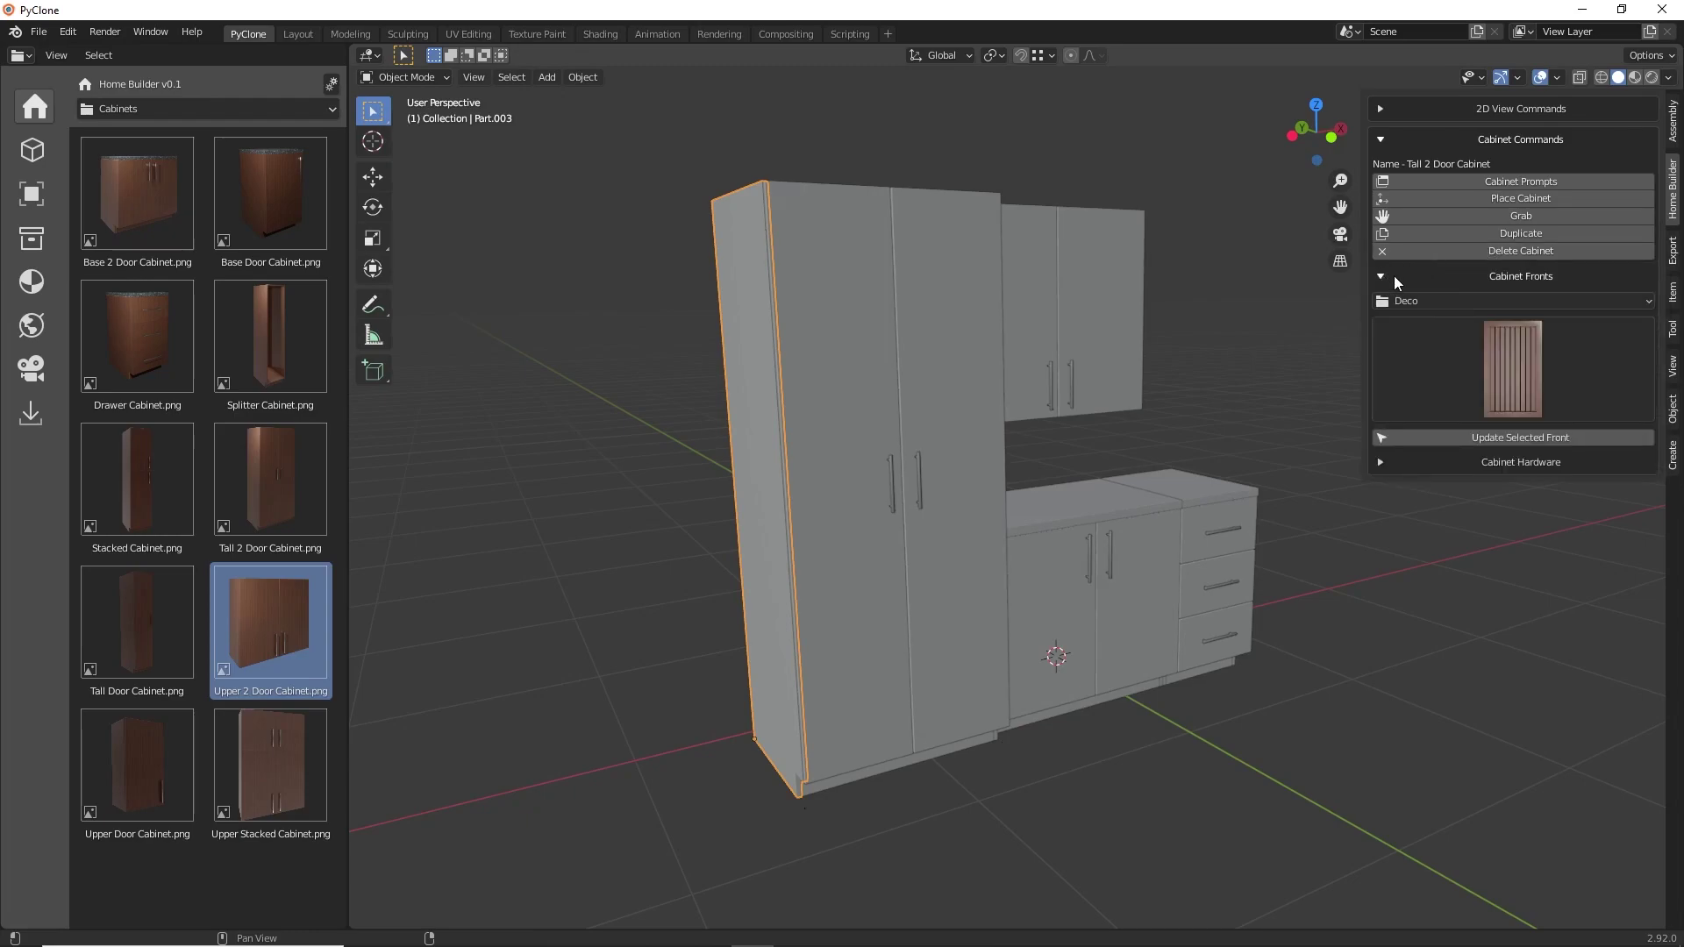
{"action": "left_click", "coordinate": [1519, 361]}
{"action": "left_click", "coordinate": [1197, 467]}
{"action": "left_click", "coordinate": [871, 391]}
{"action": "left_click", "coordinate": [966, 386], "text": "shift"}
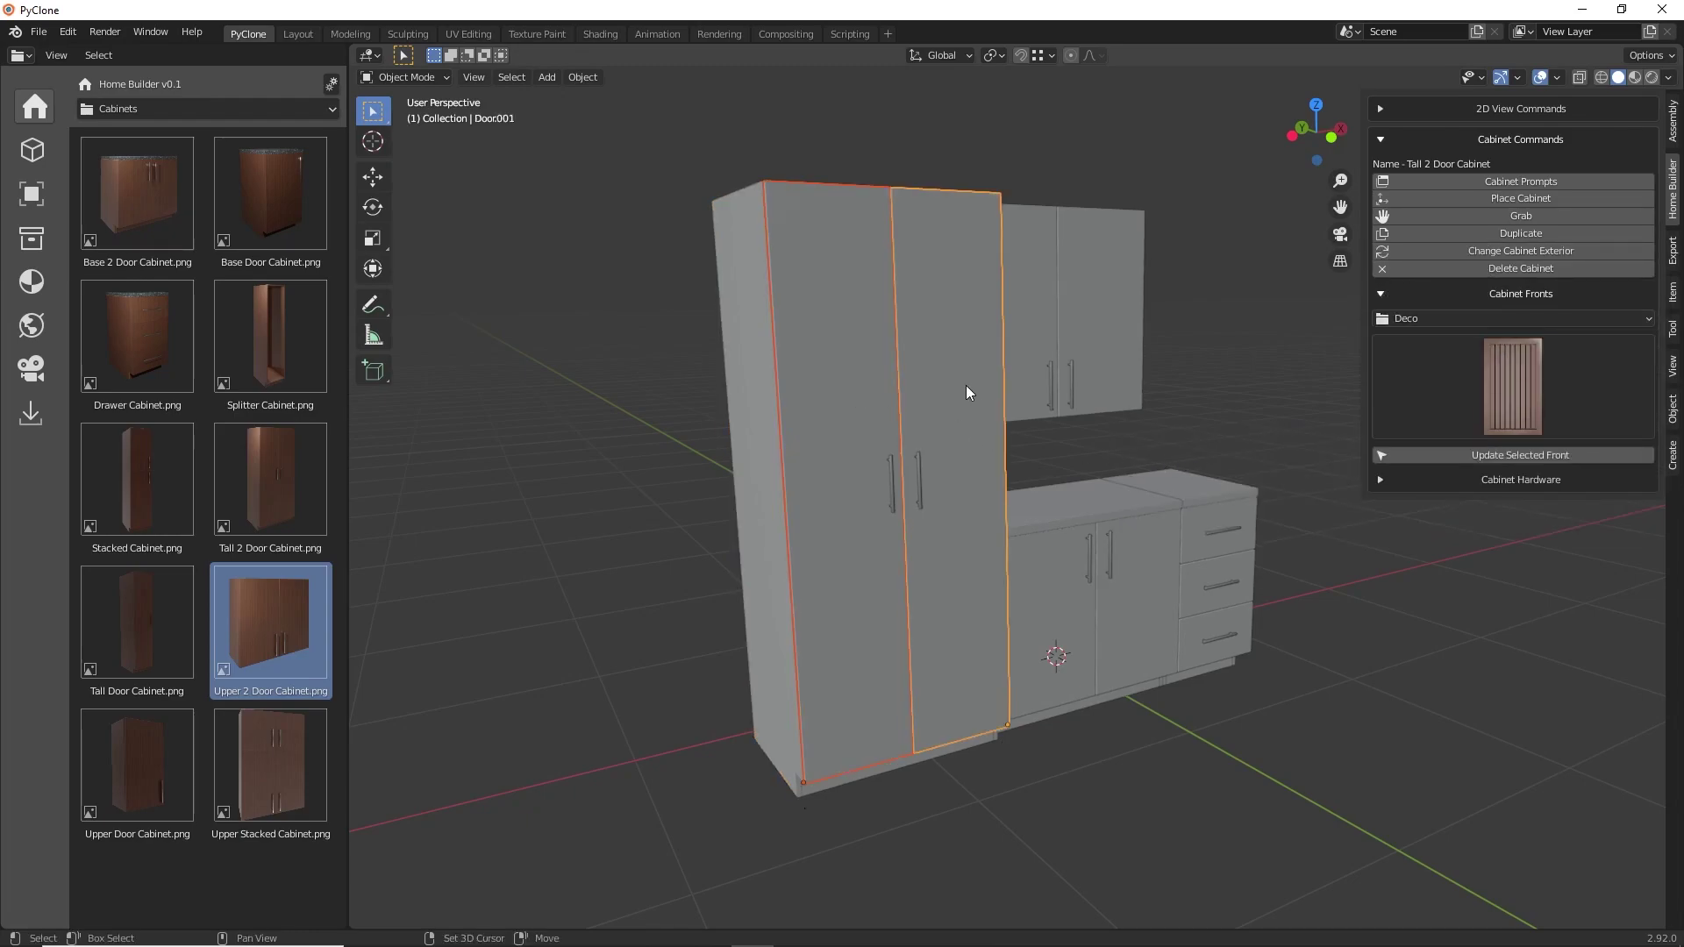
{"action": "left_click", "coordinate": [1467, 456]}
Step: Apply the shaker-style door front to both base cabinet doors
{"action": "scroll", "coordinate": [1023, 576], "scroll_direction": "down", "scroll_amount": 1}
{"action": "left_click", "coordinate": [1023, 576]}
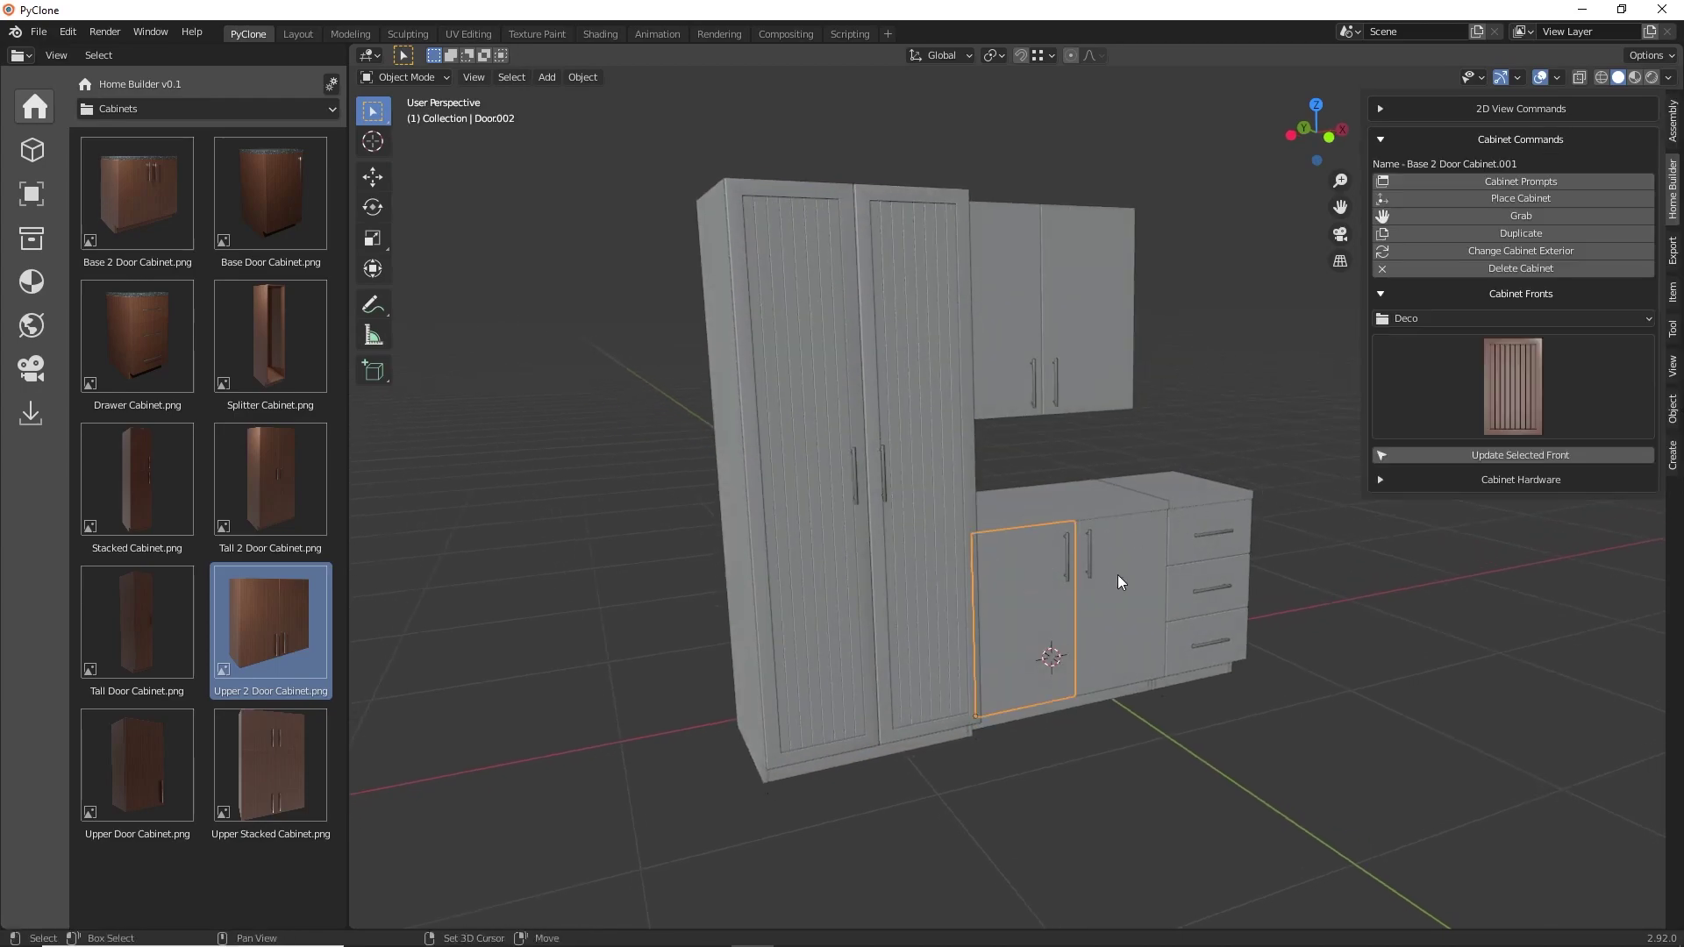
{"action": "left_click", "coordinate": [1117, 576], "text": "shift"}
{"action": "left_click", "coordinate": [1482, 399]}
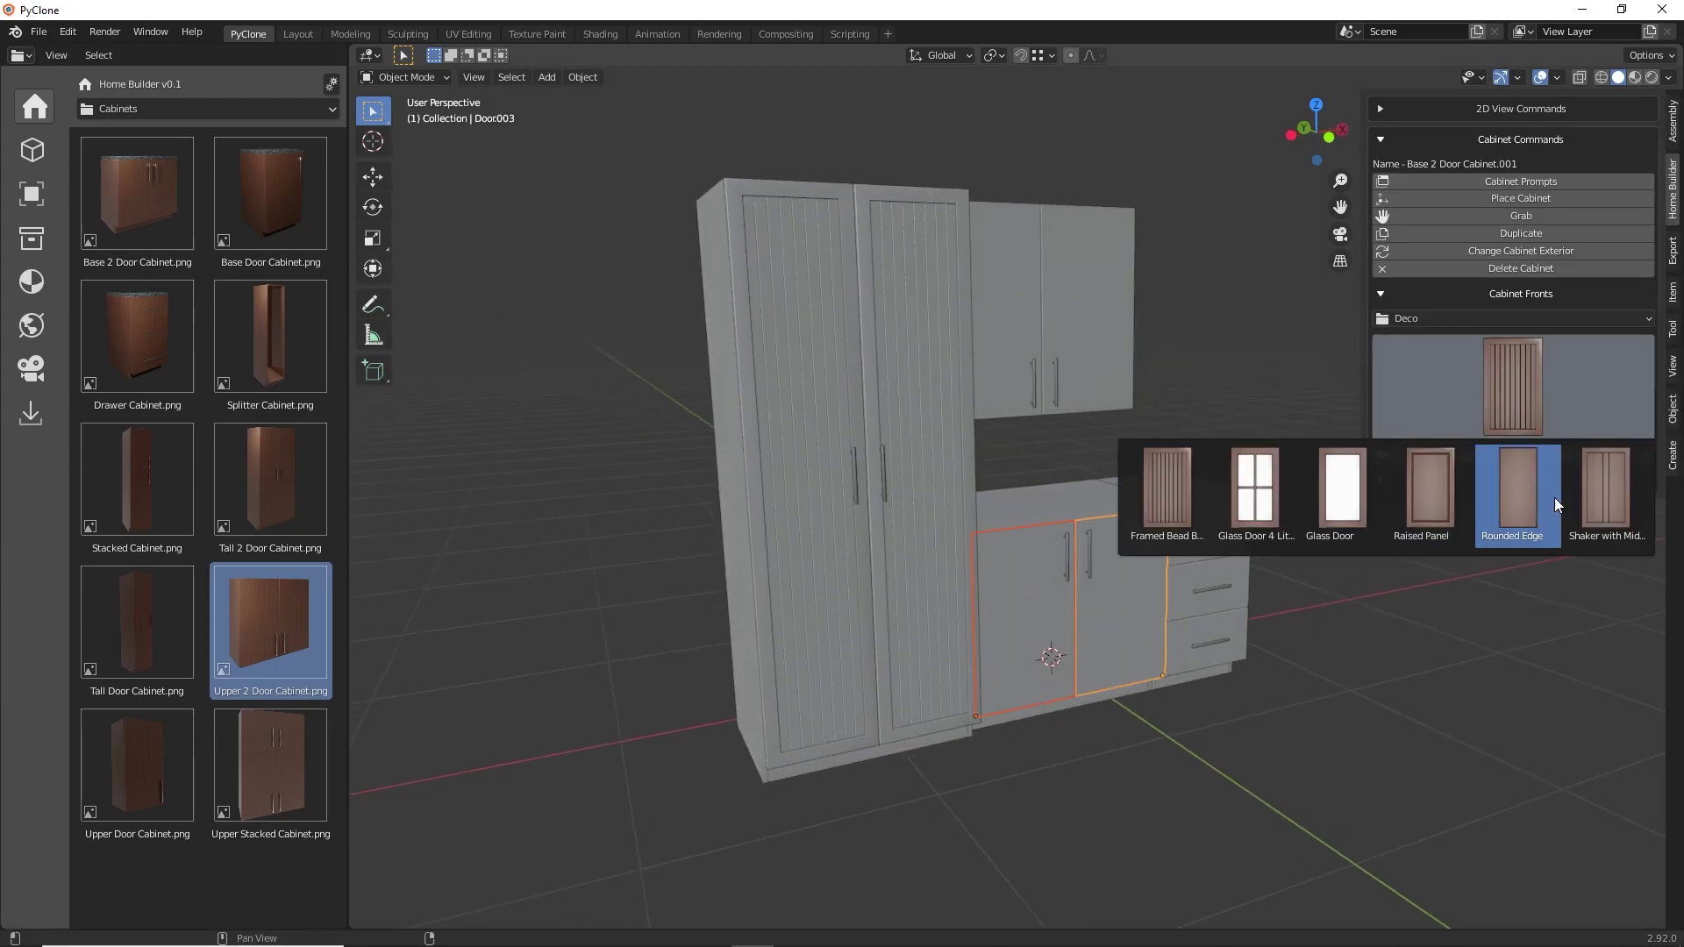
{"action": "left_click", "coordinate": [1581, 494]}
{"action": "left_click", "coordinate": [1512, 457]}
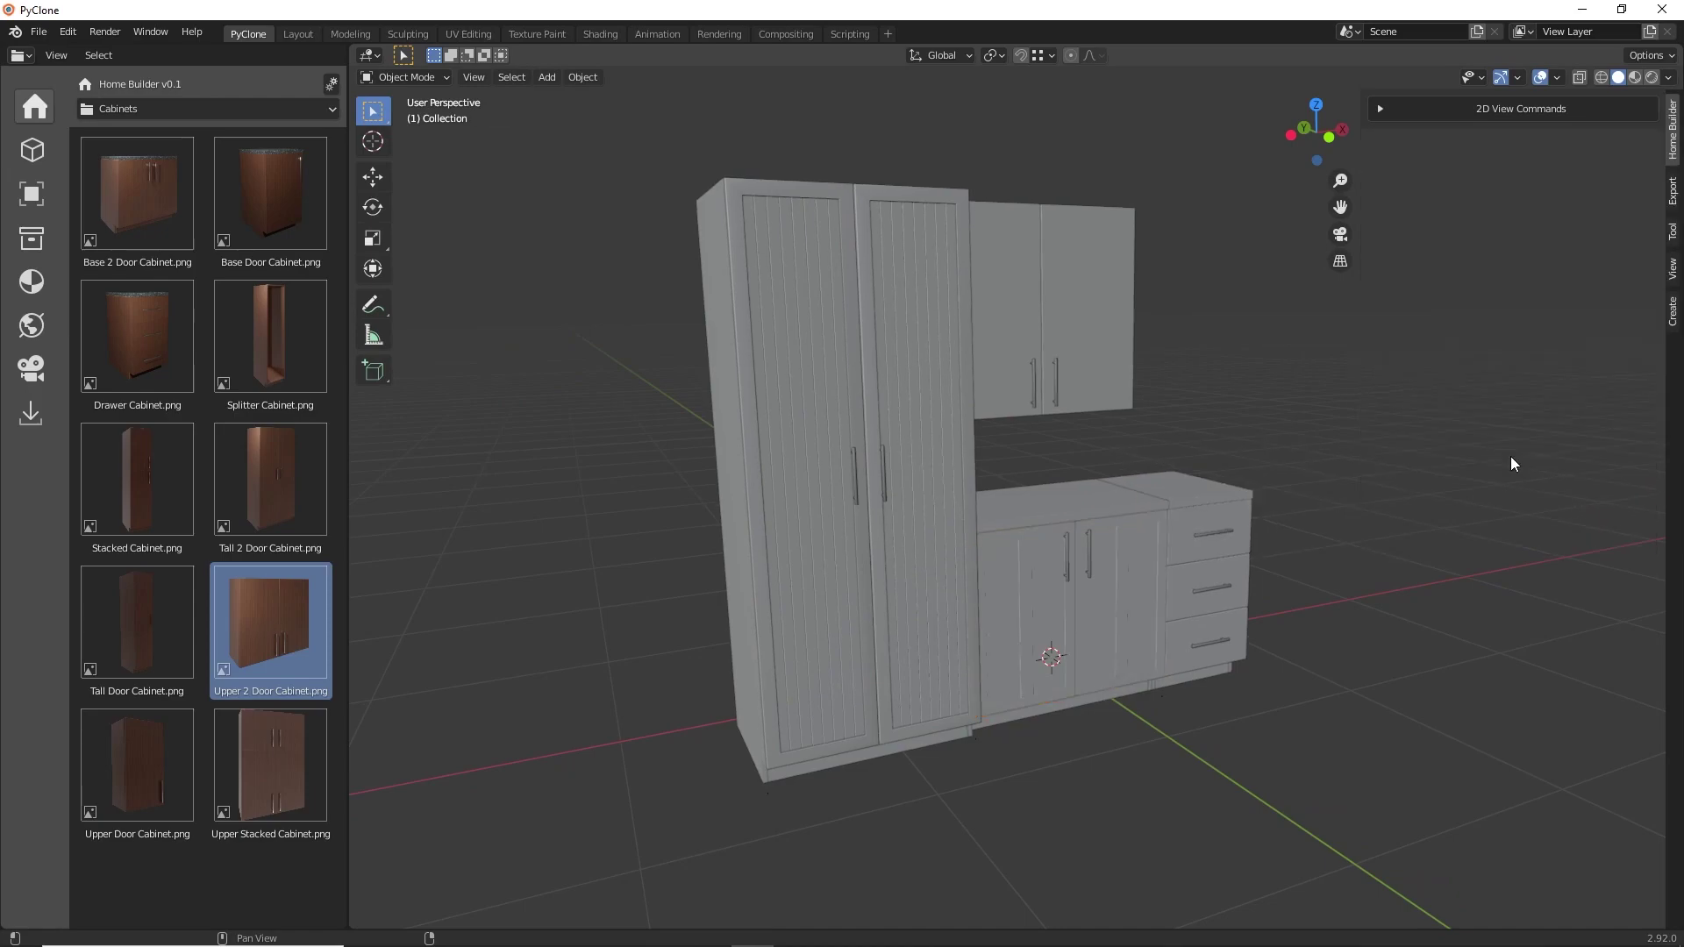
{"action": "left_click", "coordinate": [1186, 530]}
{"action": "middle_click_drag", "start_coordinate": [1186, 530], "coordinate": [1270, 544]}
Step: Switch hardware to the Knobs category and replace the three drawer pulls with Rope Knob
{"action": "left_click", "coordinate": [1379, 483]}
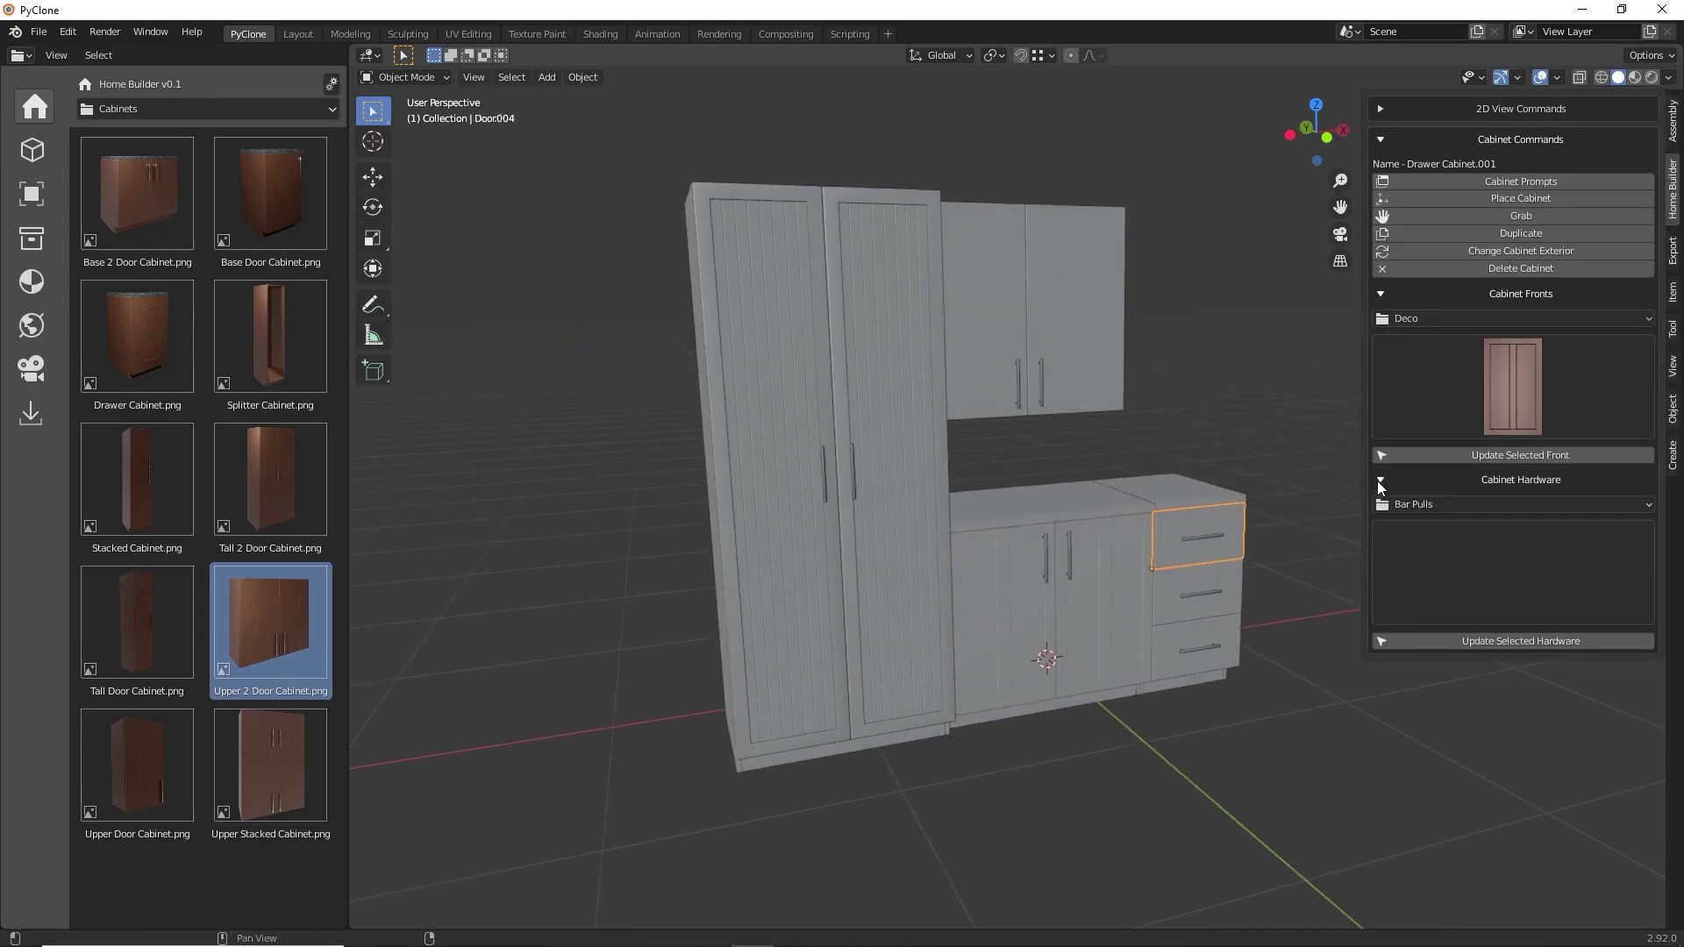
{"action": "left_click", "coordinate": [1381, 294]}
{"action": "scroll", "coordinate": [1228, 589], "scroll_direction": "up", "scroll_amount": 3}
{"action": "left_click", "coordinate": [1439, 347]}
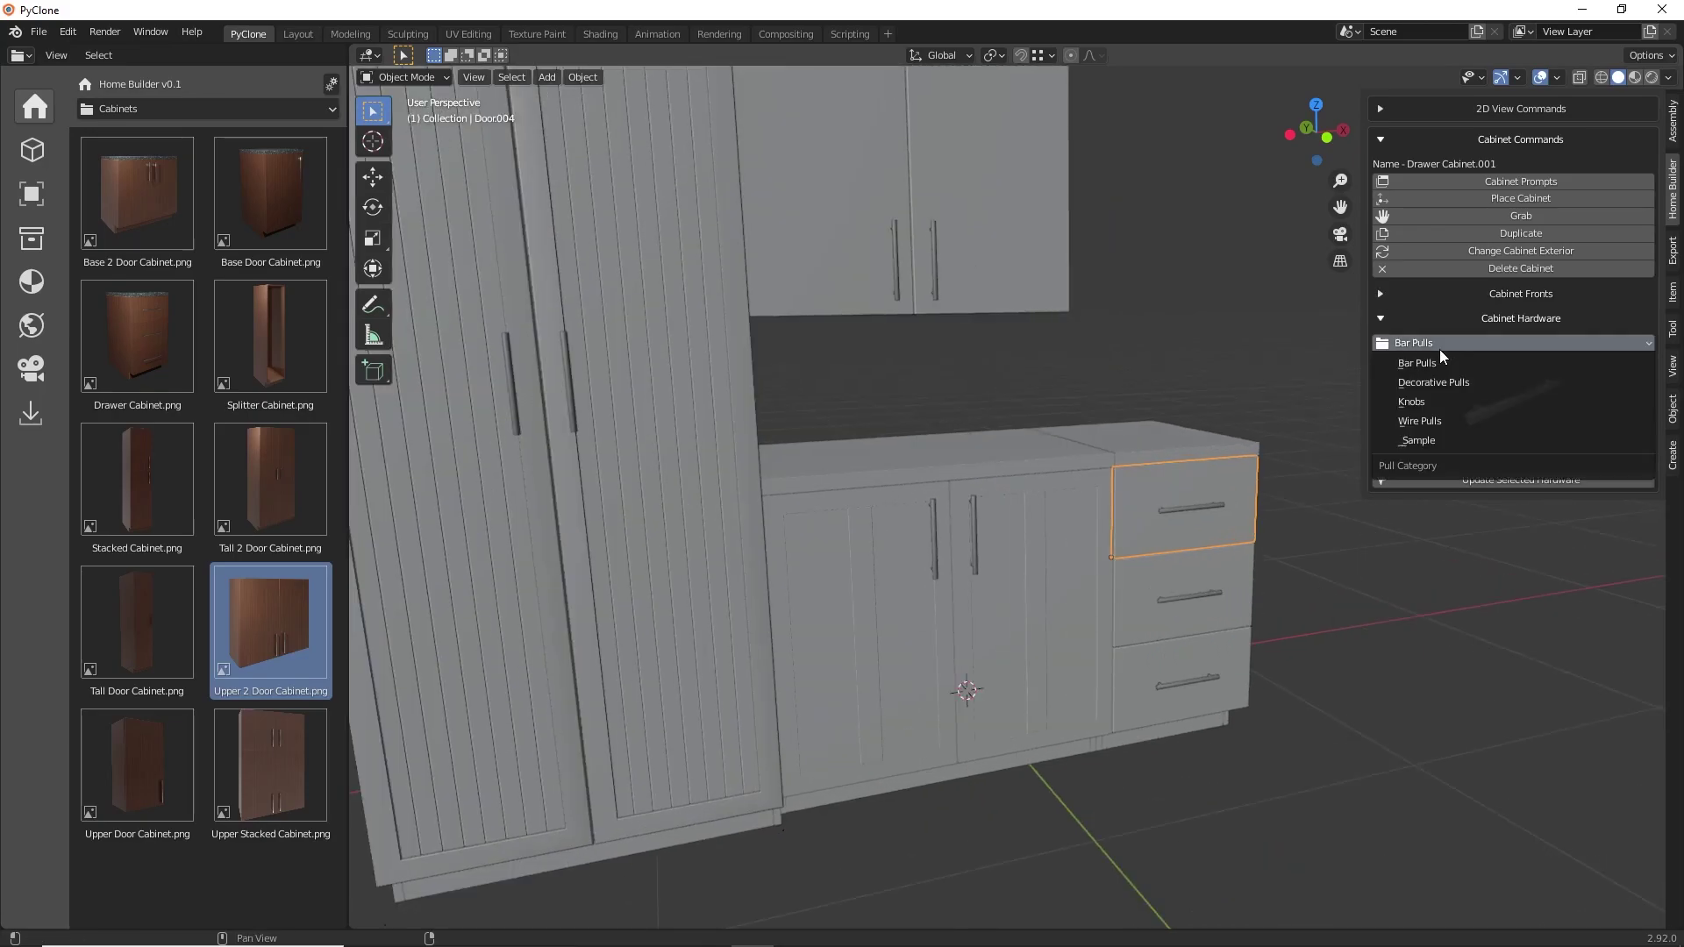
{"action": "left_click", "coordinate": [1442, 396]}
{"action": "left_click", "coordinate": [1497, 421]}
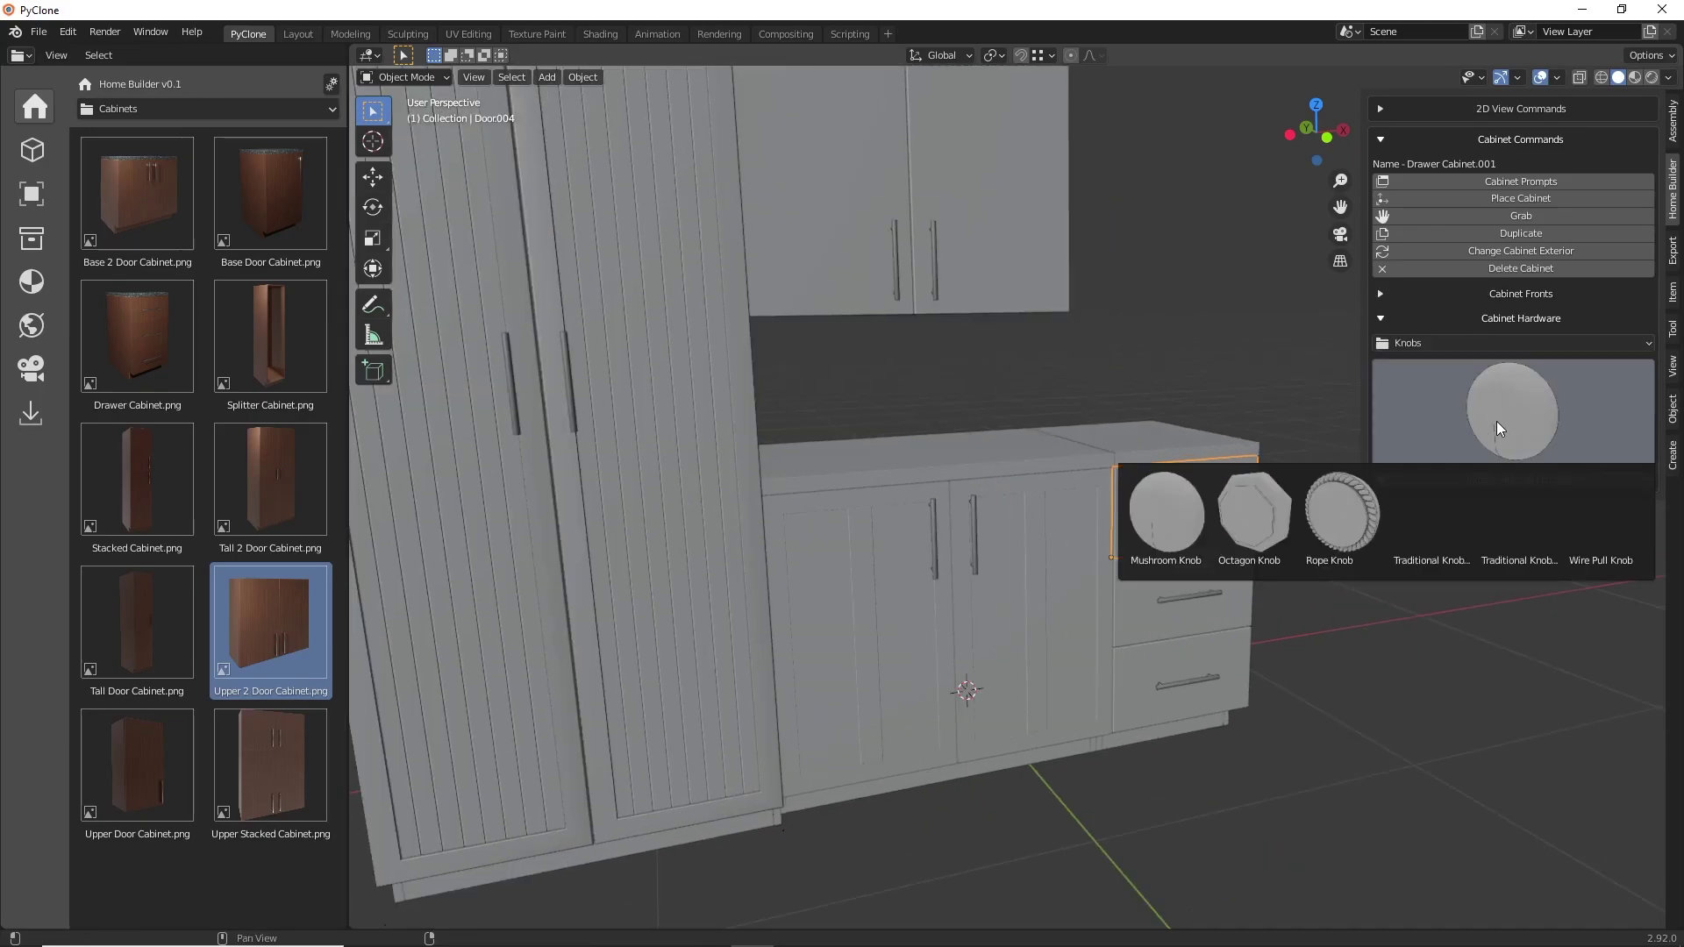
{"action": "left_click", "coordinate": [1340, 519]}
{"action": "left_click_drag", "start_coordinate": [1162, 469], "coordinate": [1235, 695]}
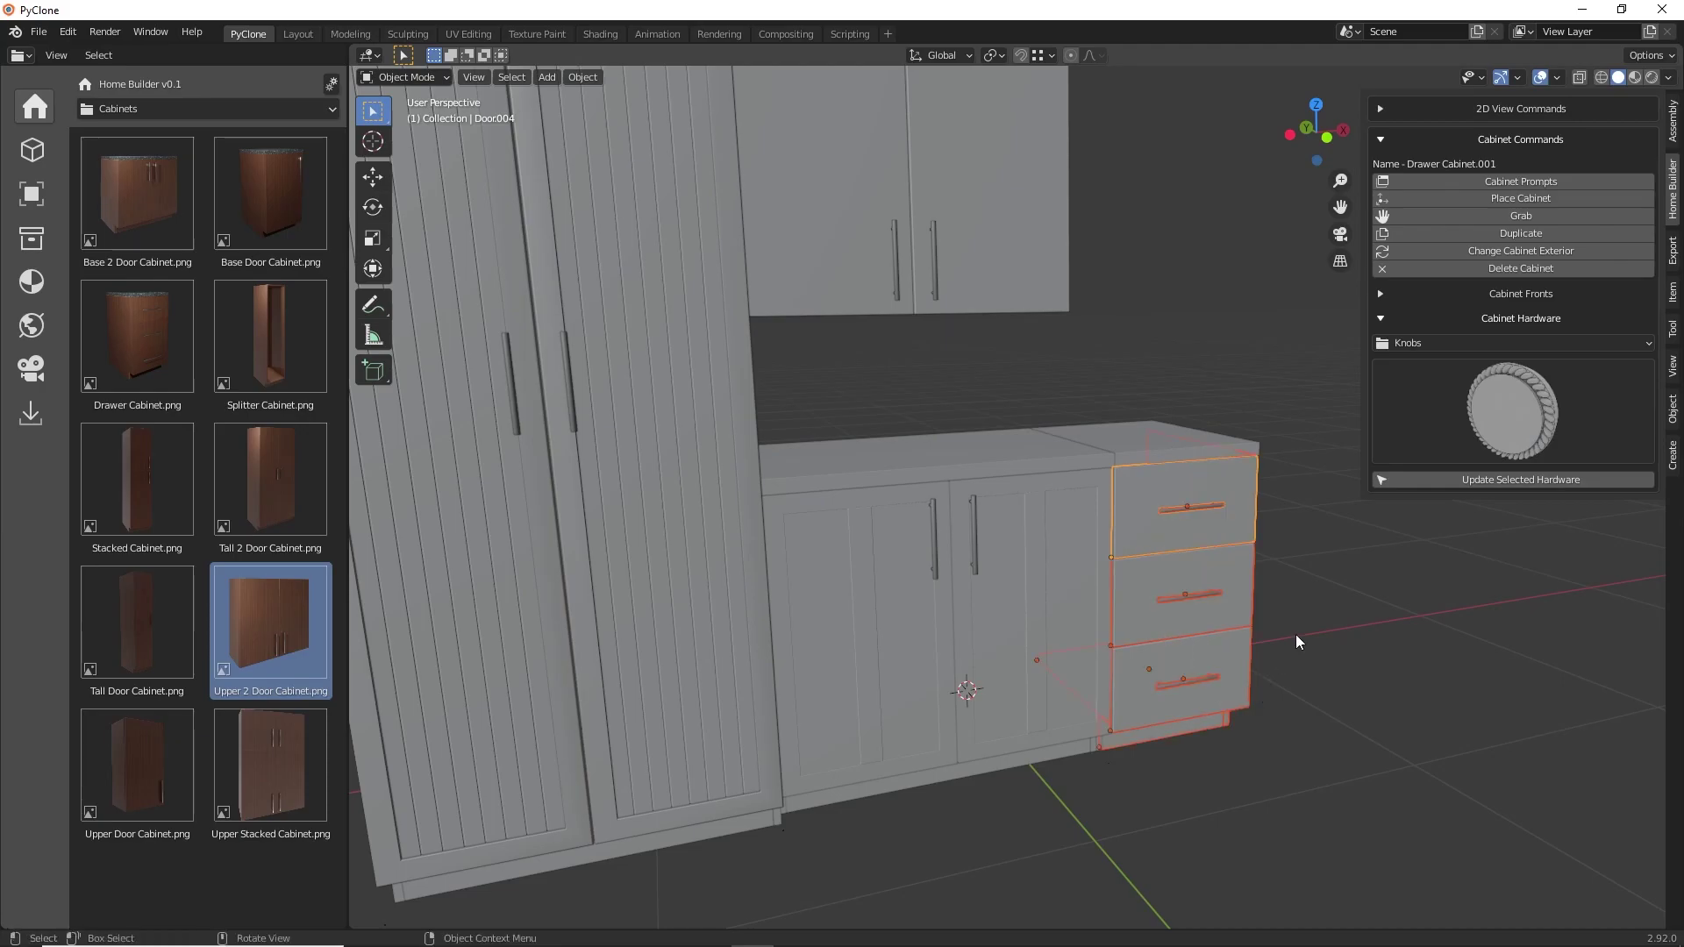
{"action": "left_click", "coordinate": [1438, 481]}
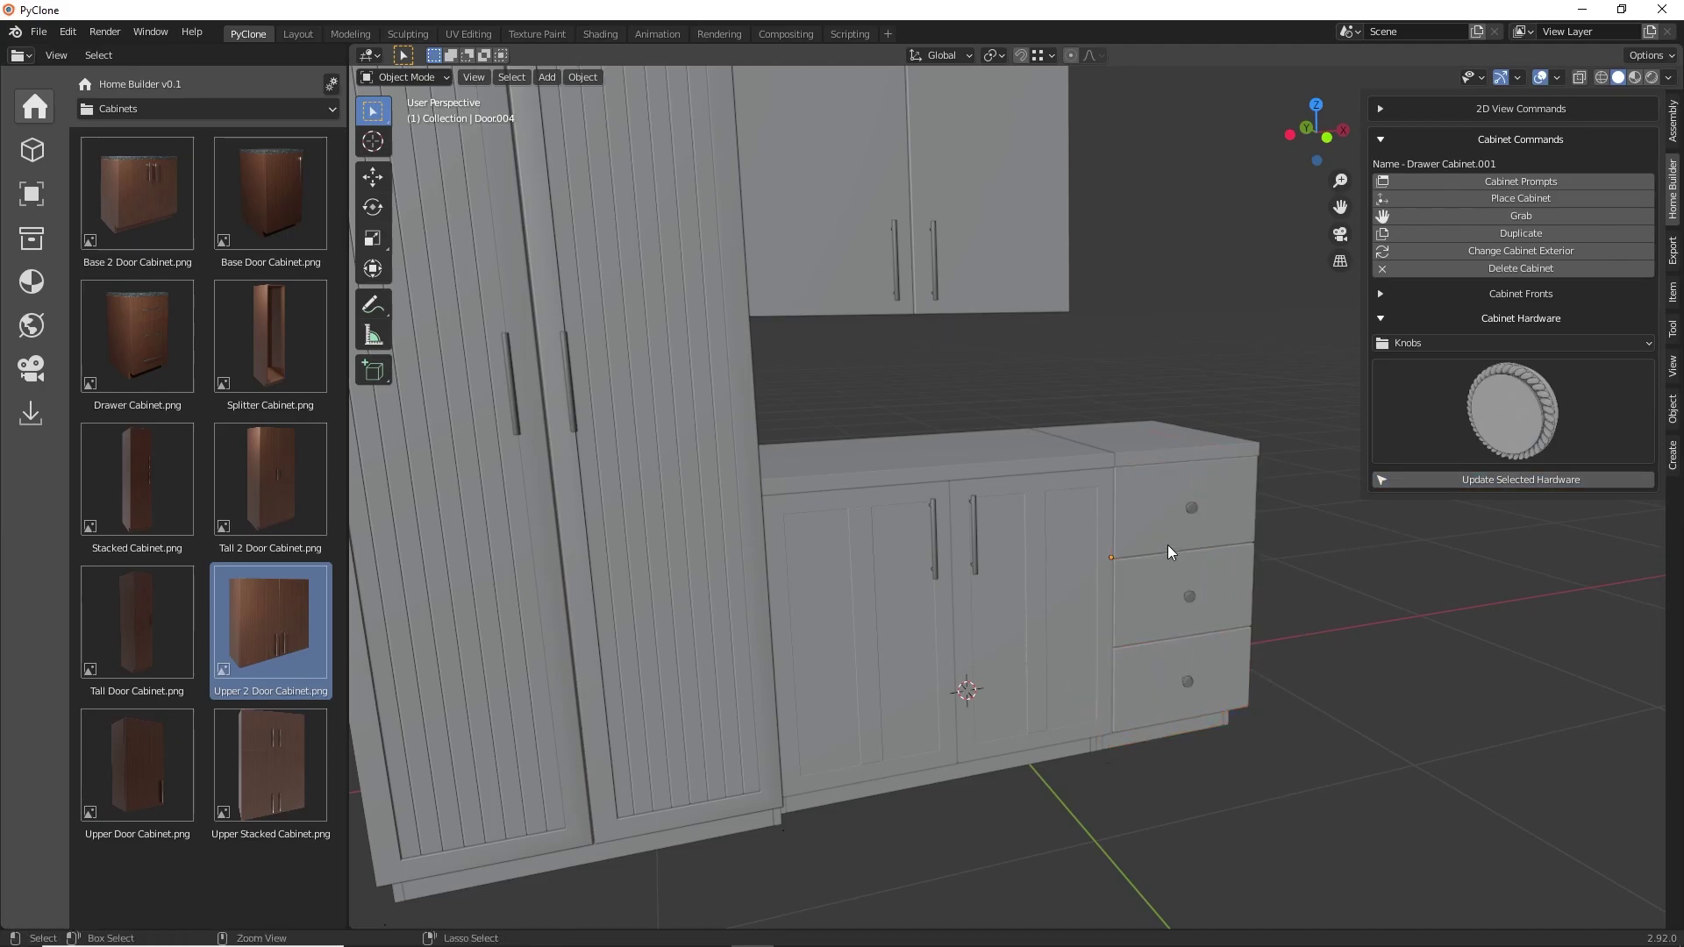
Step: Place four Base 2 Door Cabinets against the left wall, both back walls and the right wall
{"action": "scroll", "coordinate": [1166, 545], "scroll_direction": "up", "scroll_amount": 5}
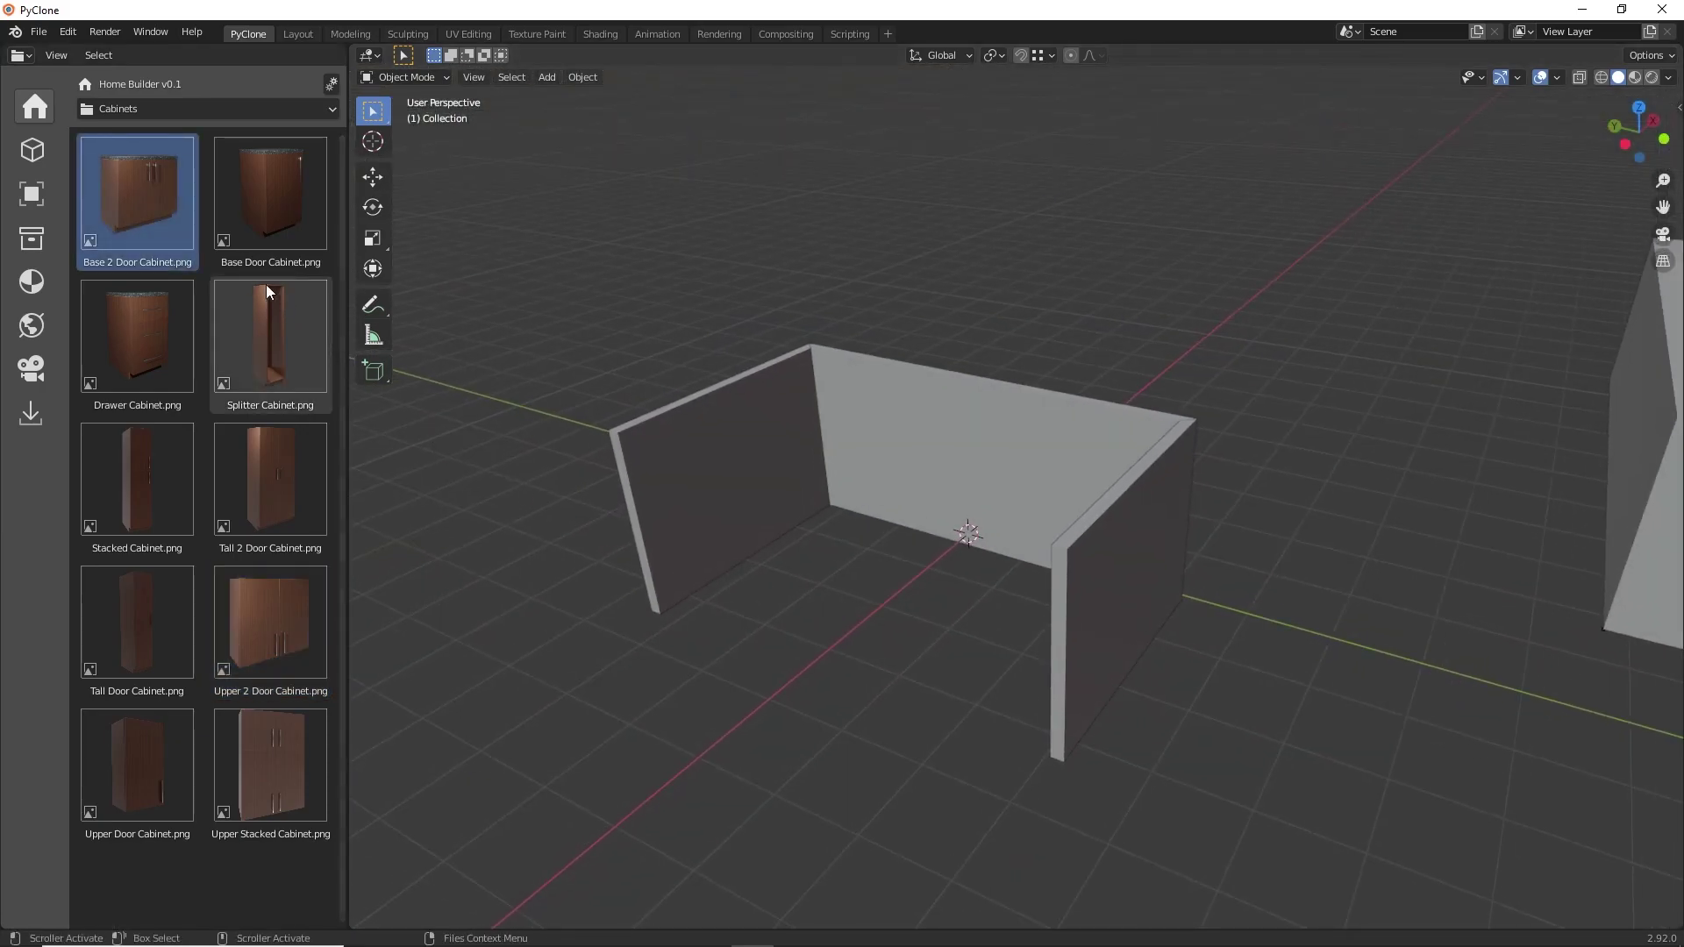
{"action": "left_click_drag", "start_coordinate": [172, 235], "coordinate": [681, 501]}
{"action": "left_click", "coordinate": [681, 501]}
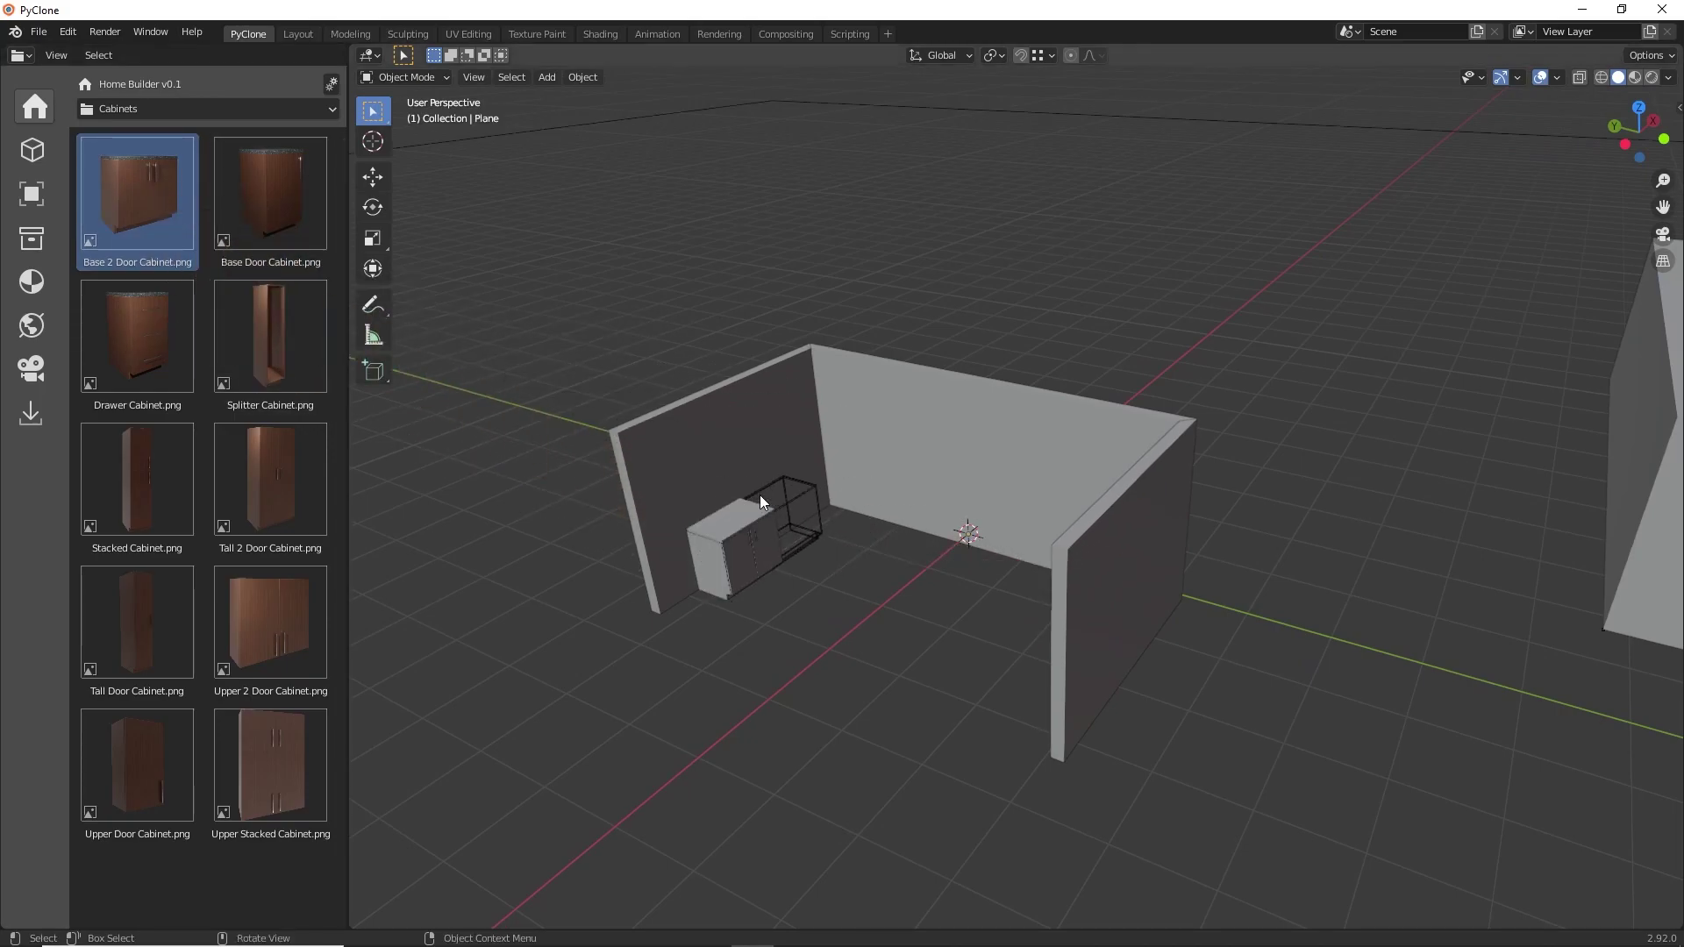
{"action": "left_click", "coordinate": [917, 498]}
{"action": "middle_click_drag", "start_coordinate": [944, 602], "coordinate": [1090, 593]}
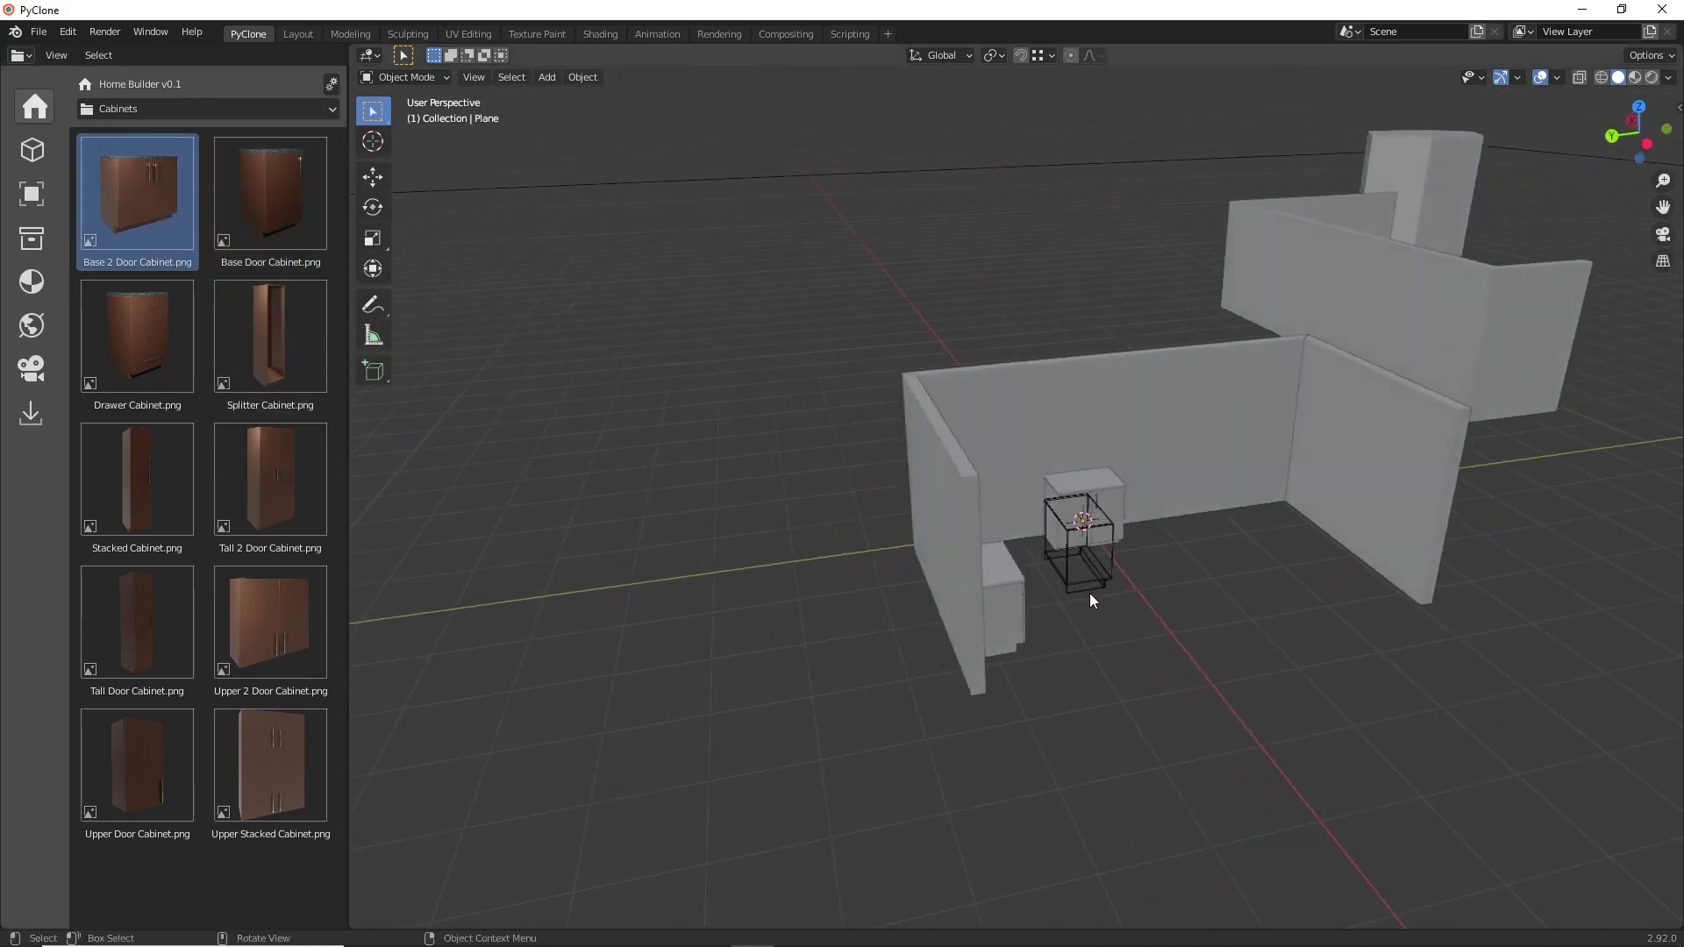
{"action": "left_click", "coordinate": [1344, 512]}
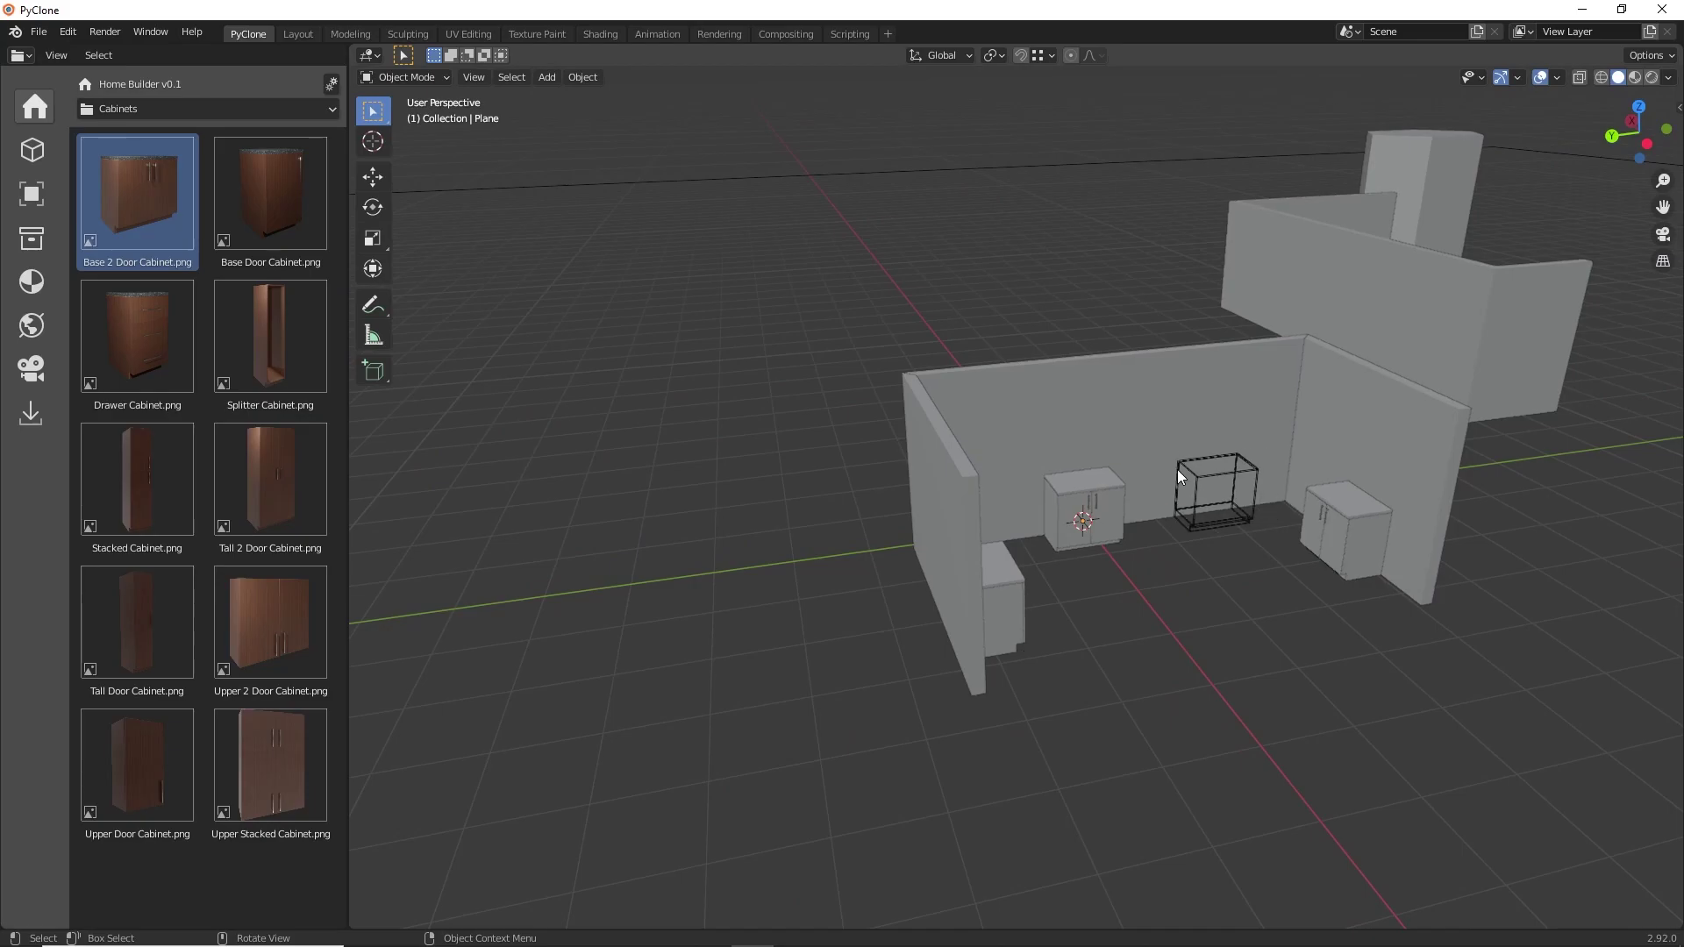
{"action": "middle_click_drag", "start_coordinate": [1177, 470], "coordinate": [869, 490]}
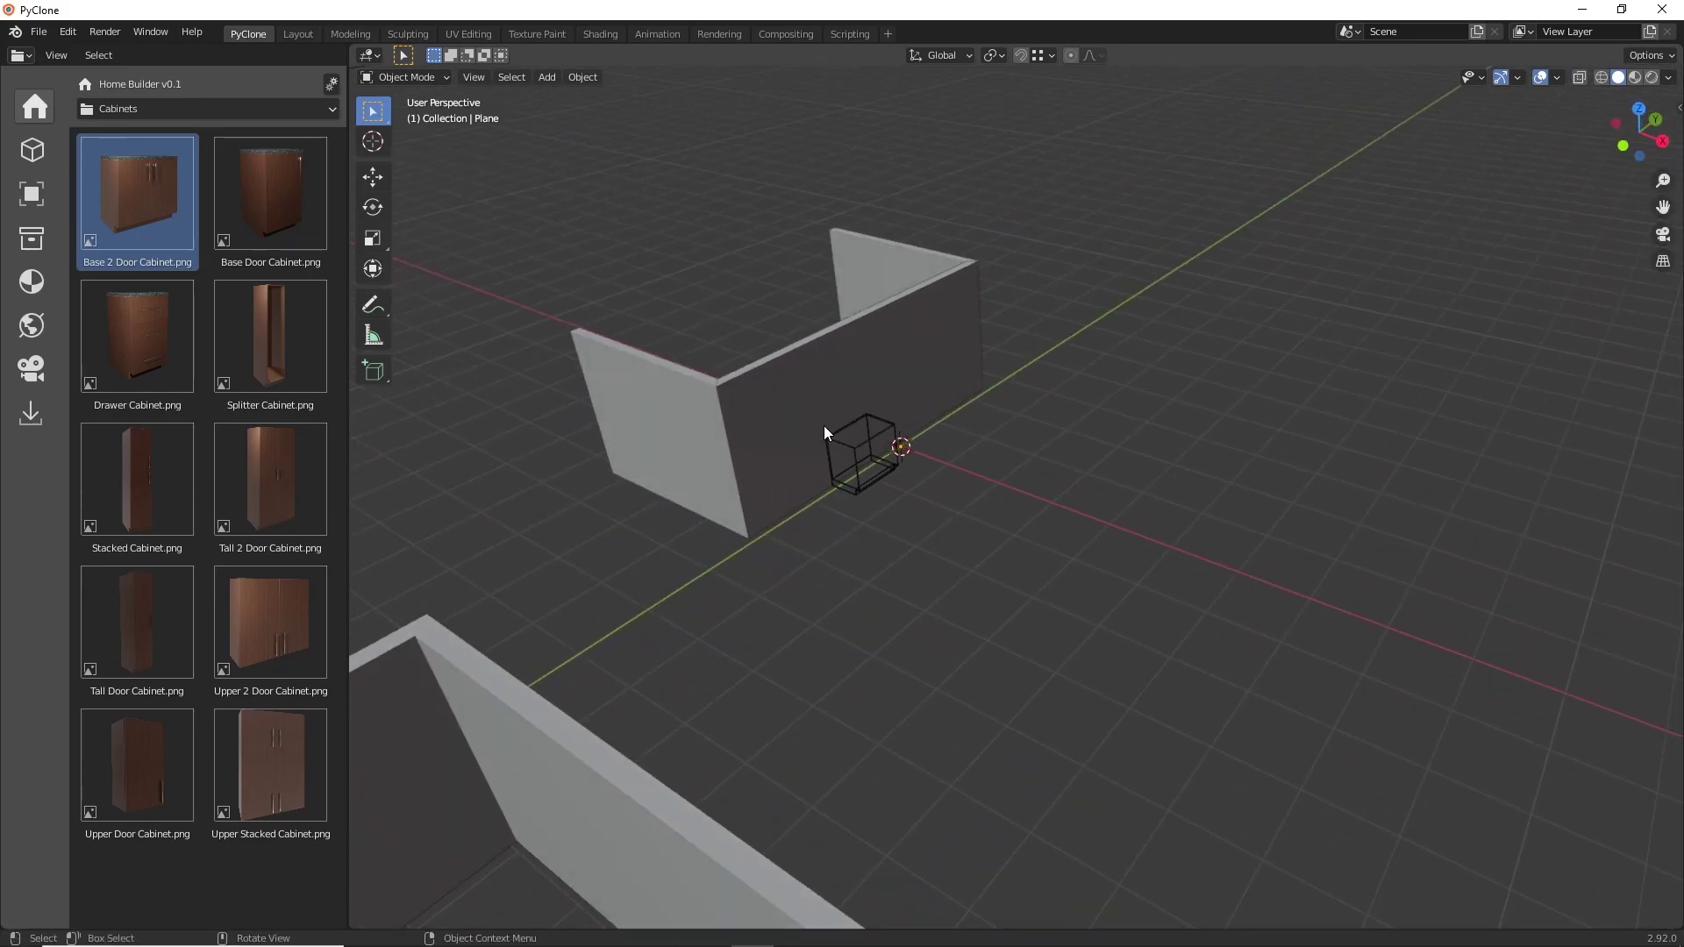
{"action": "left_click", "coordinate": [825, 426]}
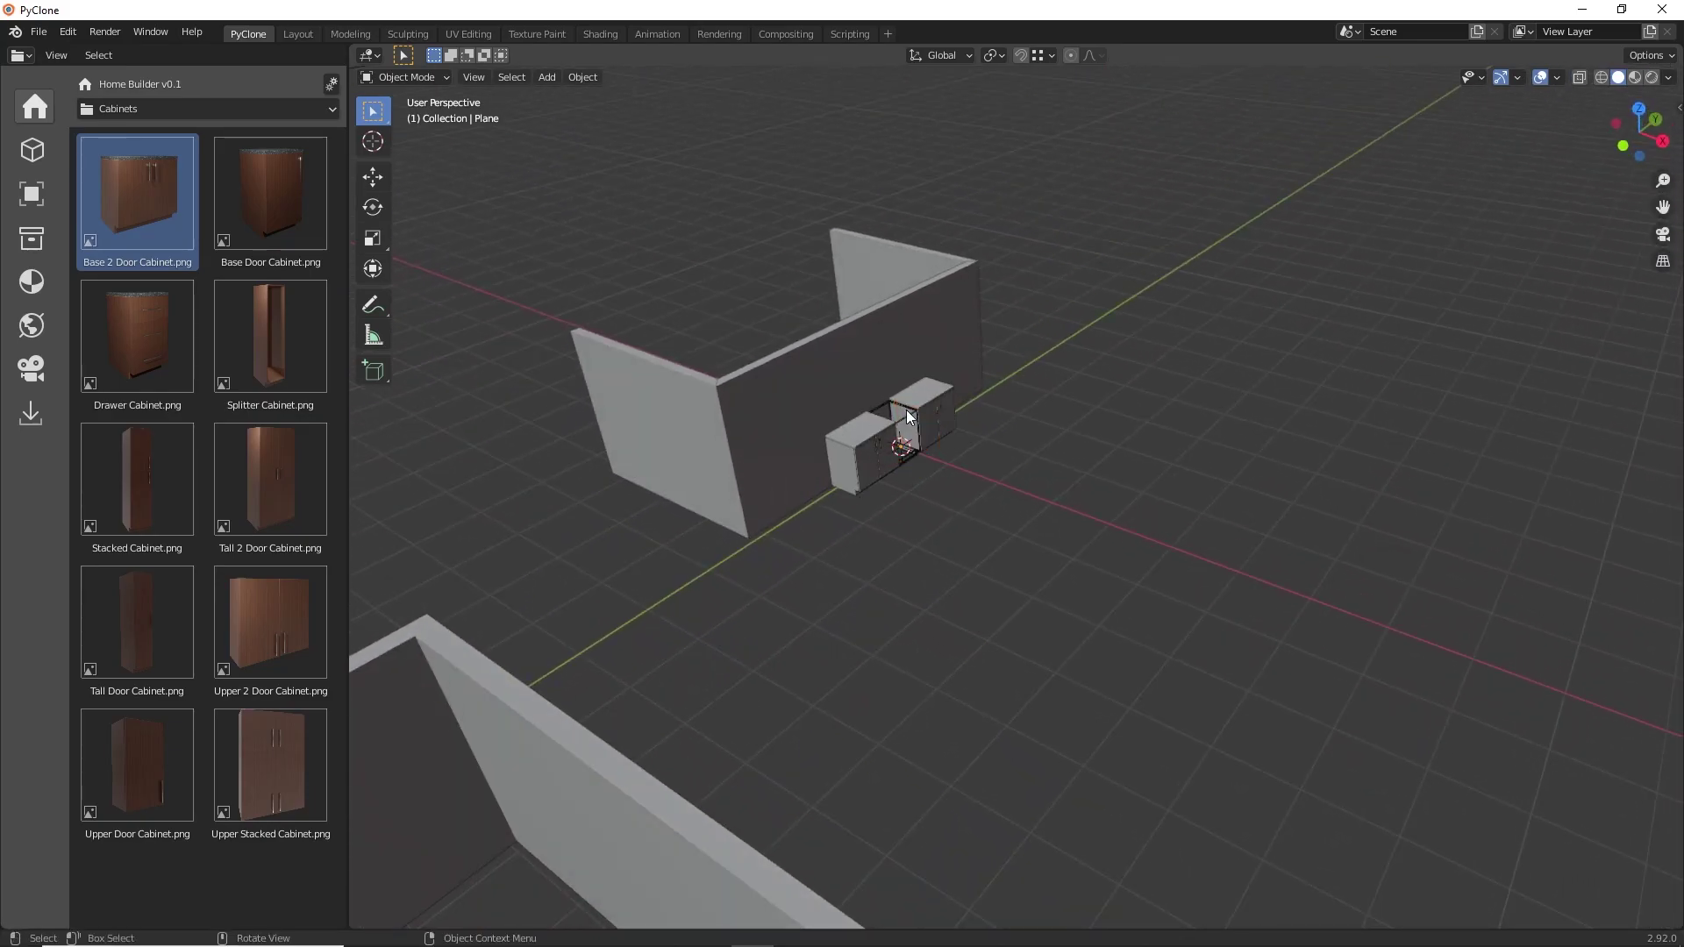
{"action": "middle_click_drag", "start_coordinate": [907, 409], "coordinate": [1062, 510]}
Step: Select the long L-shaped wall, show its Manipulate handles, and place base cabinets along it
{"action": "left_click", "coordinate": [1077, 513]}
{"action": "key", "text": "n"}
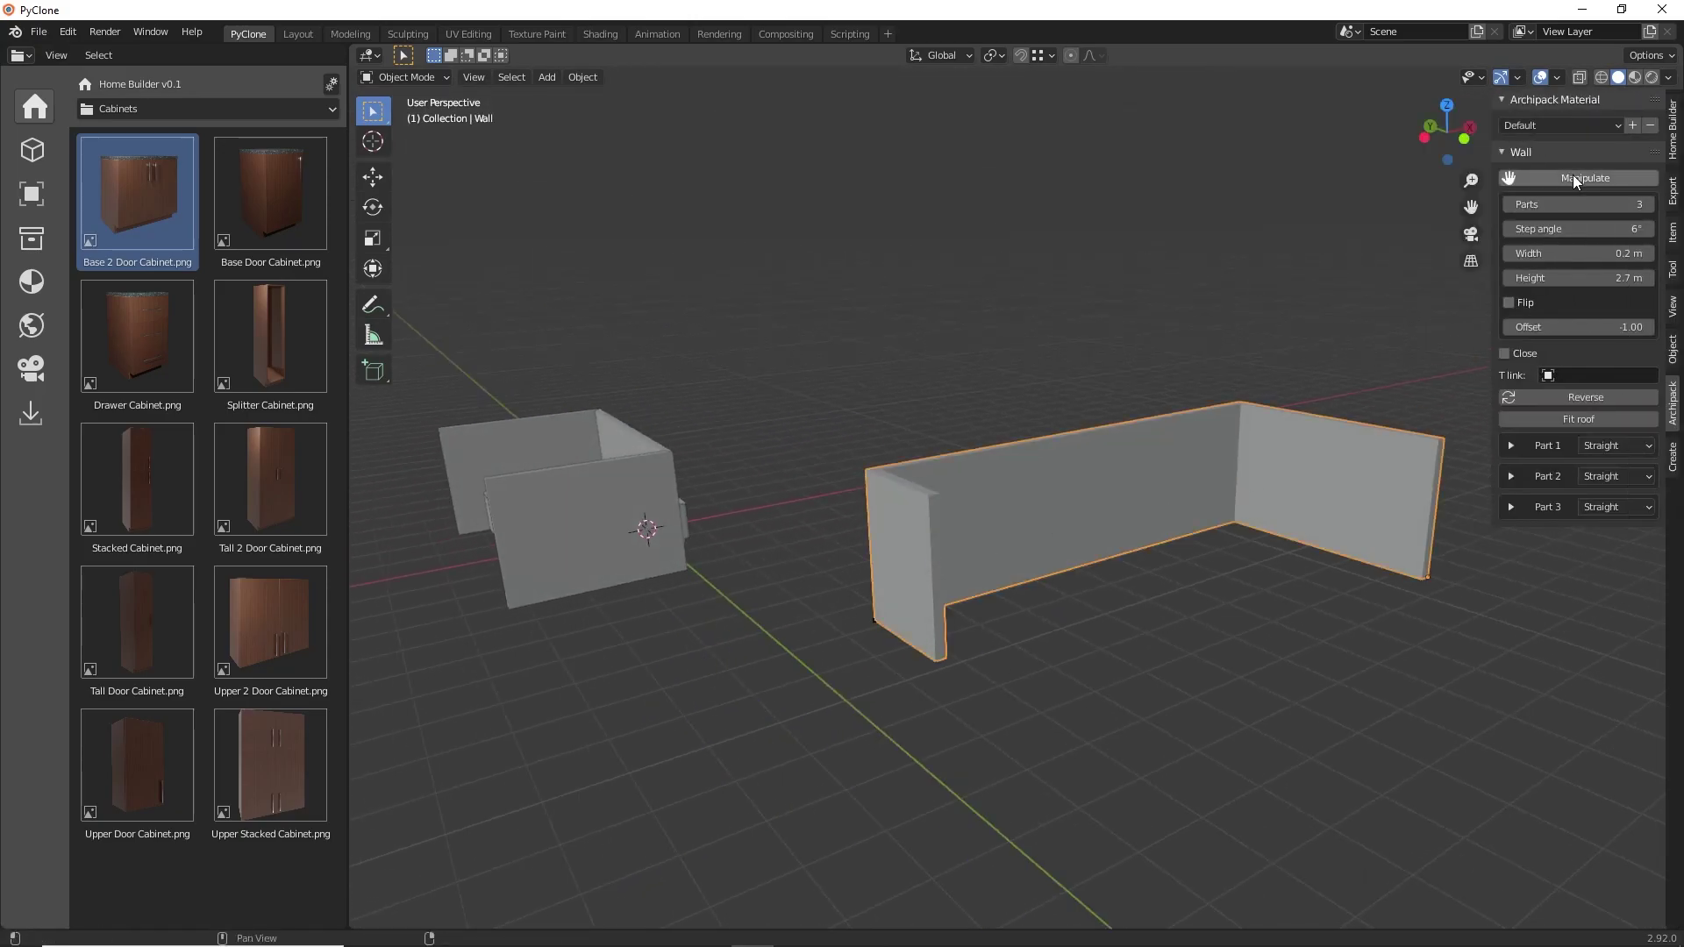
{"action": "left_click", "coordinate": [1572, 175]}
{"action": "middle_click_drag", "start_coordinate": [1424, 286], "coordinate": [1180, 365], "text": "shift"}
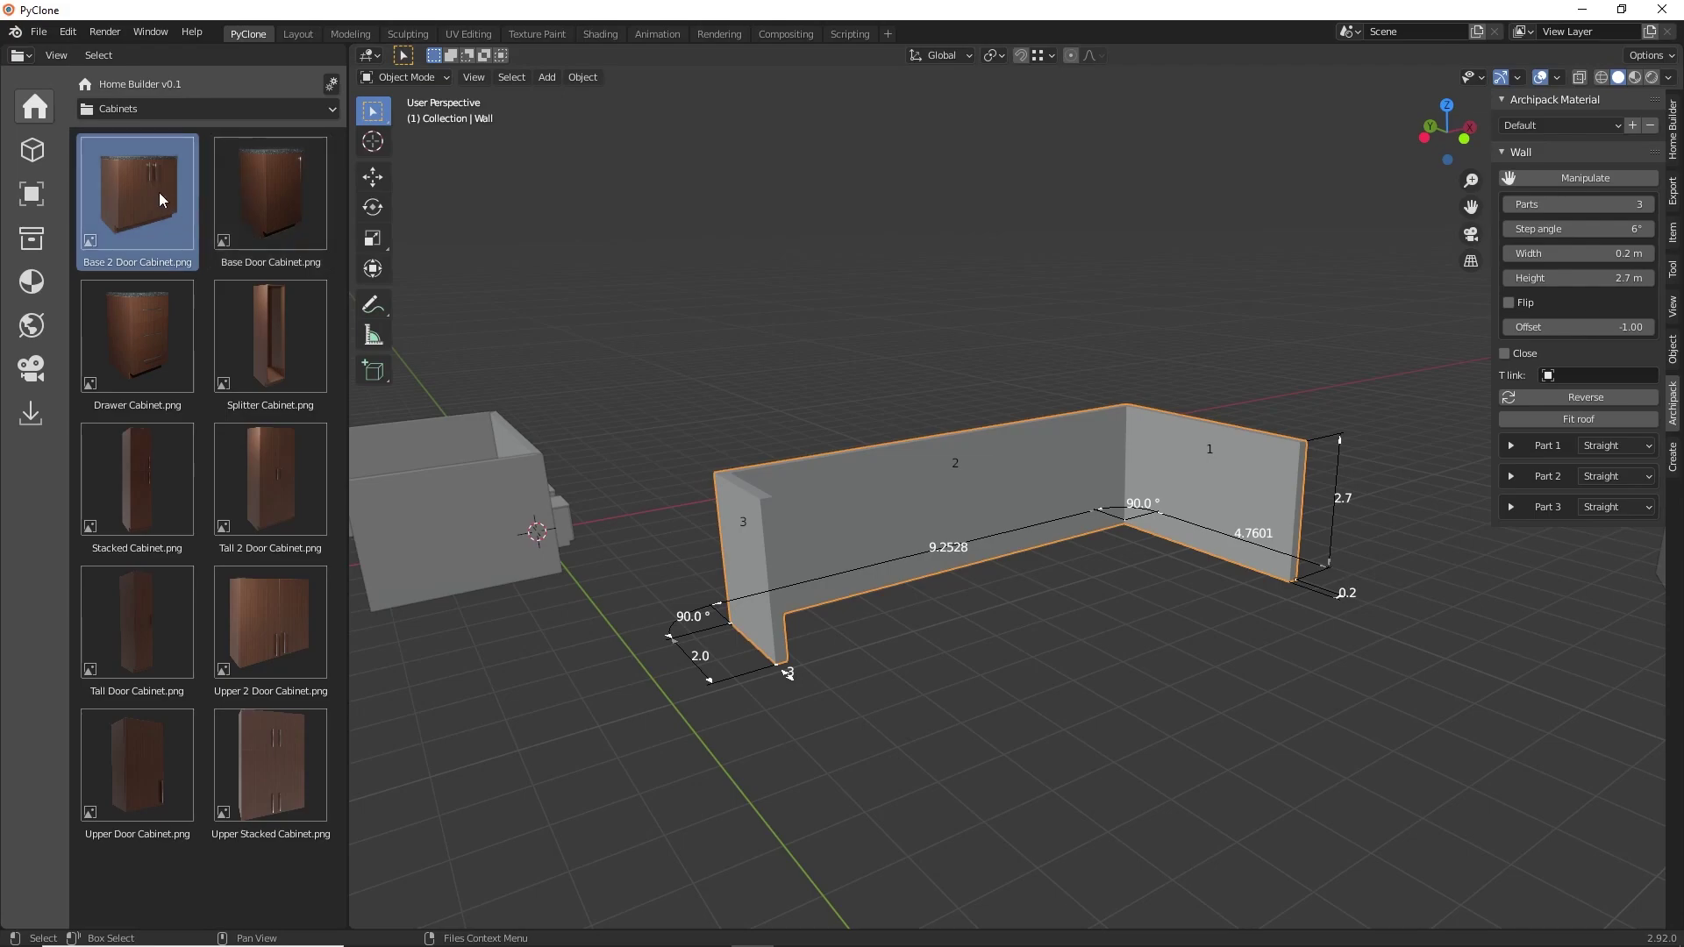
{"action": "left_click_drag", "start_coordinate": [309, 229], "coordinate": [887, 549]}
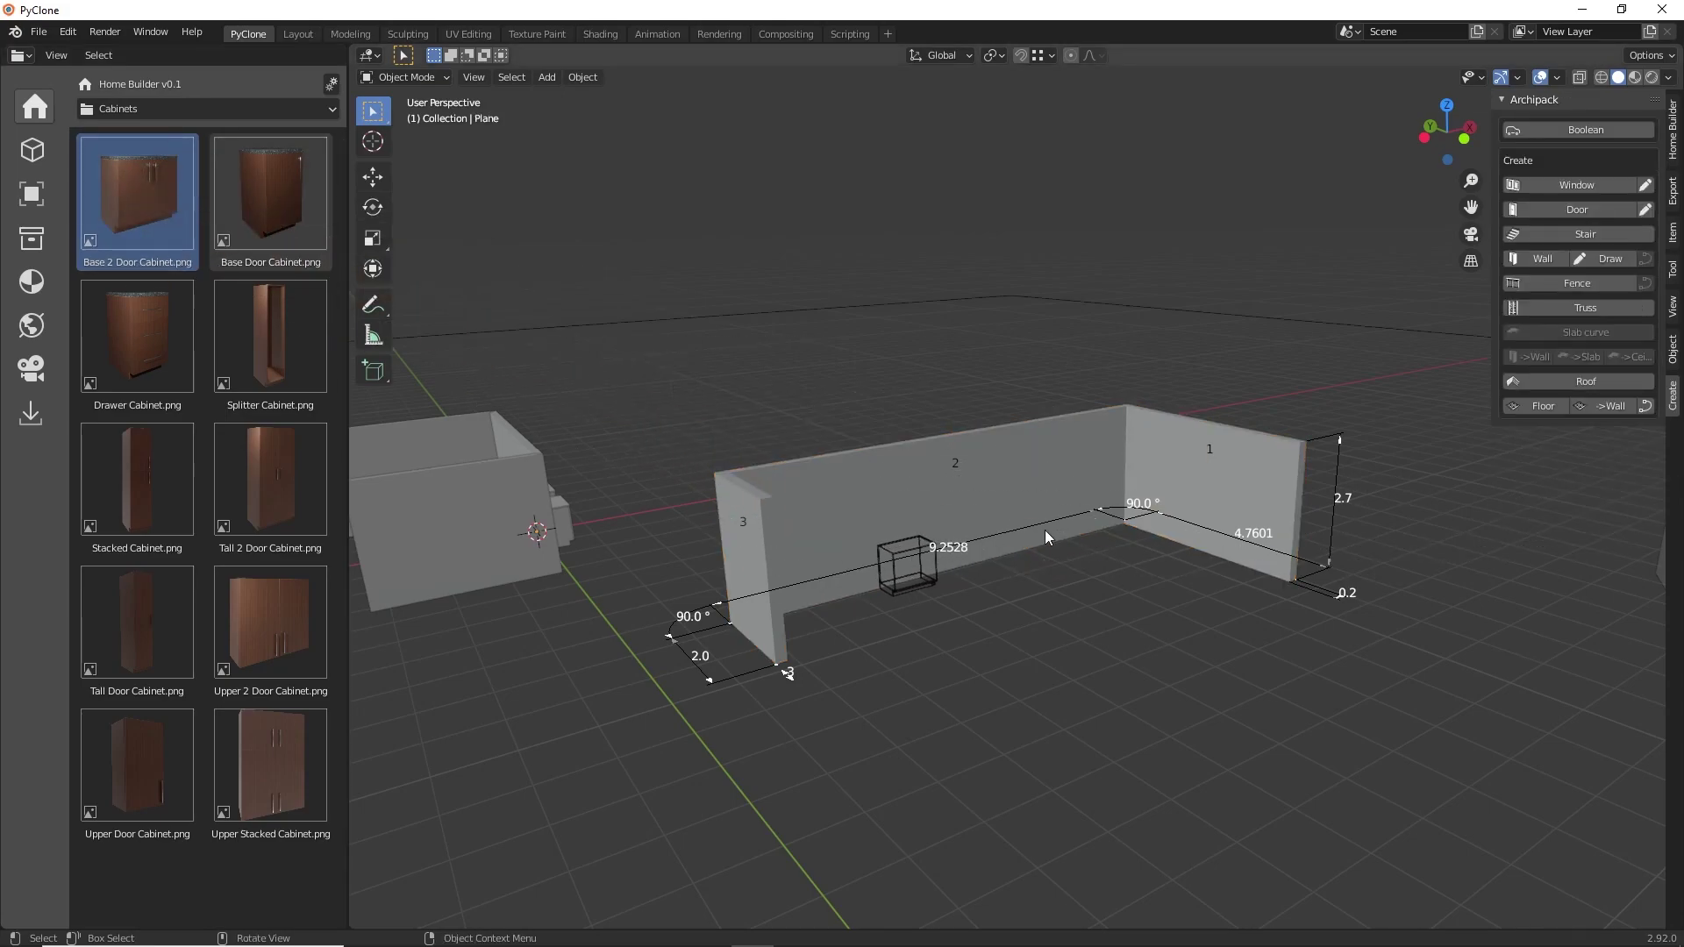
{"action": "left_click", "coordinate": [1175, 508]}
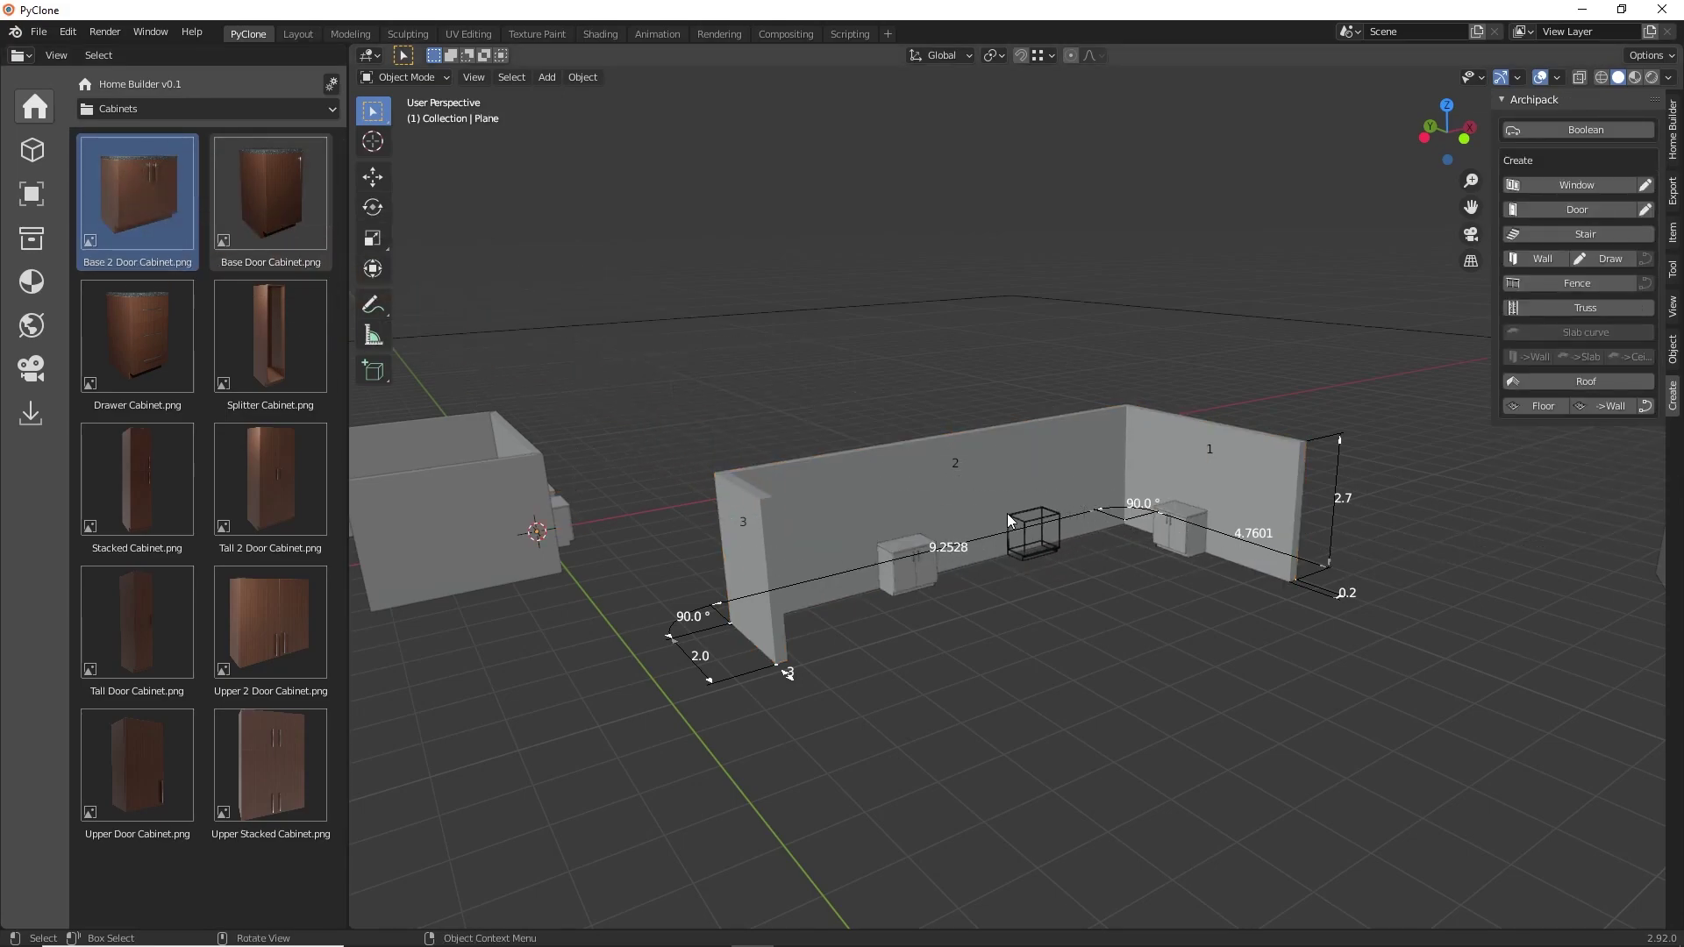
Step: Place two more base cabinets beside the six-sided prism
{"action": "middle_click_drag", "start_coordinate": [1069, 540], "coordinate": [700, 541], "text": "shift"}
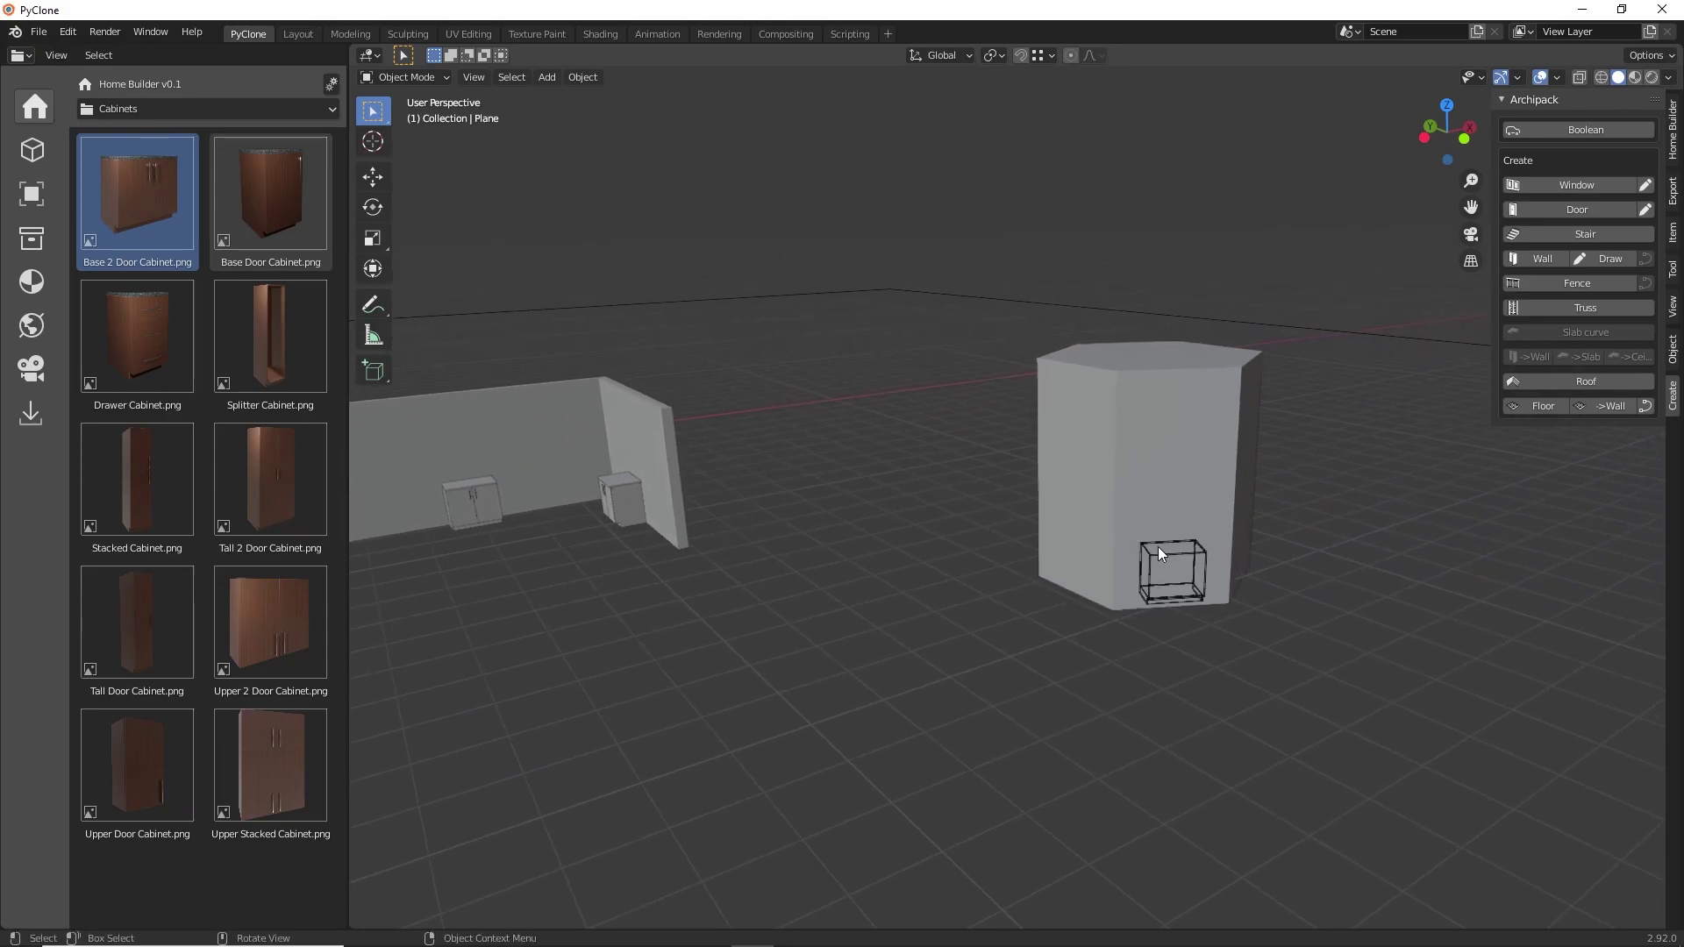
{"action": "middle_click_drag", "start_coordinate": [1158, 546], "coordinate": [938, 555]}
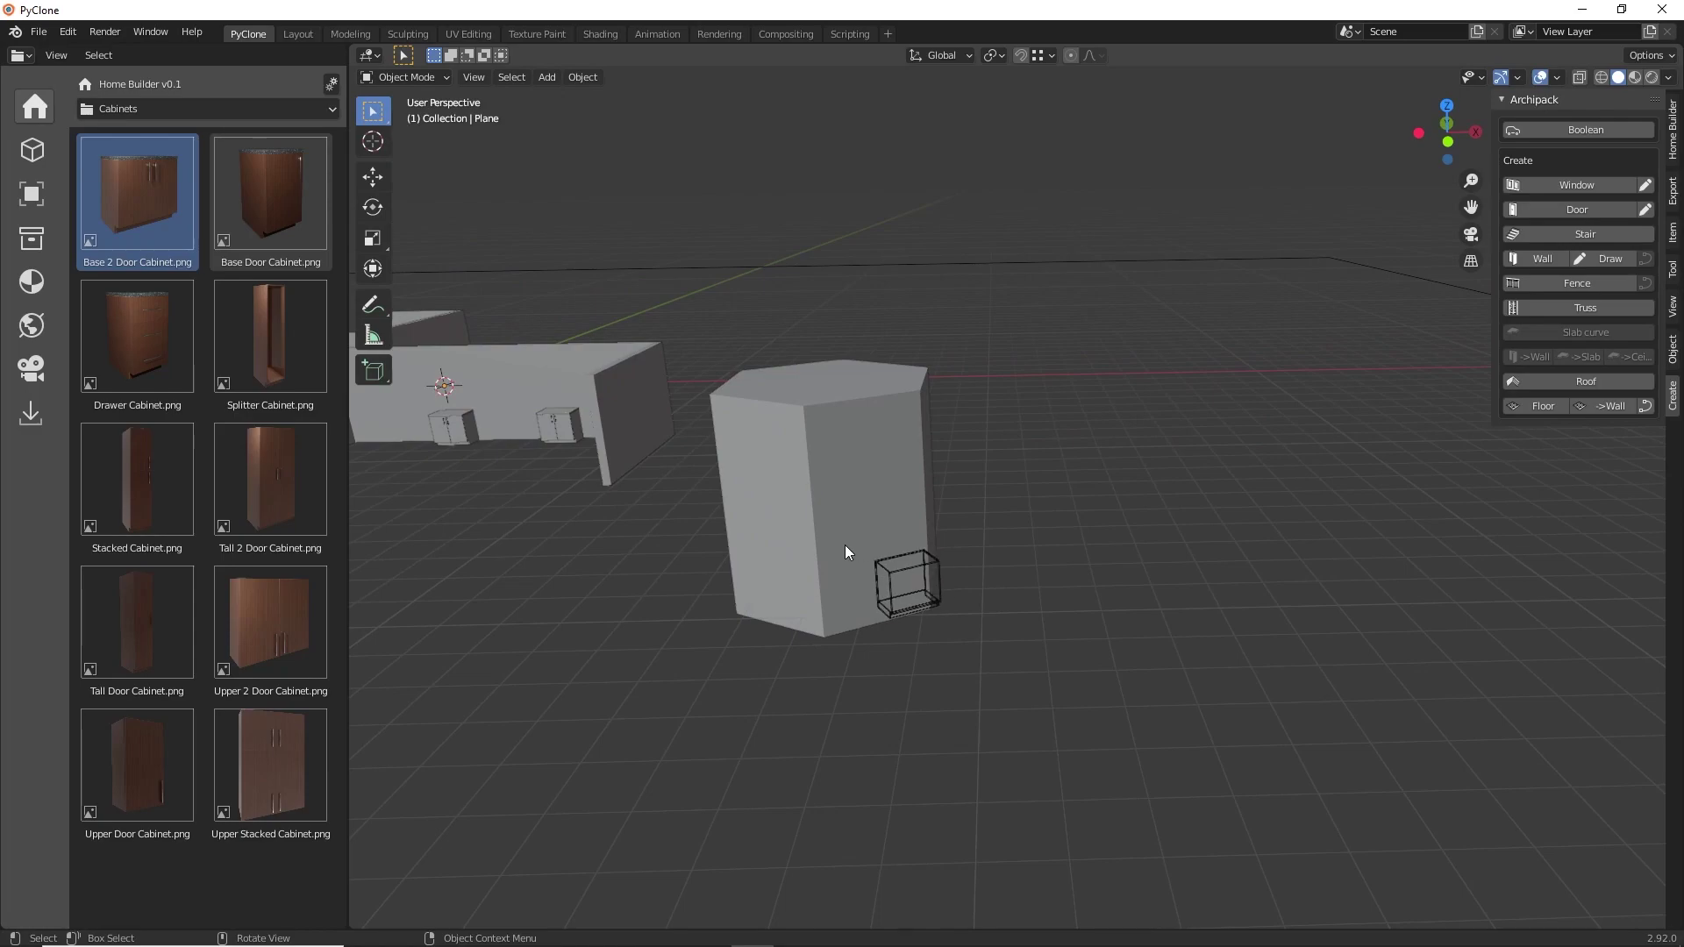
{"action": "left_click", "coordinate": [774, 545]}
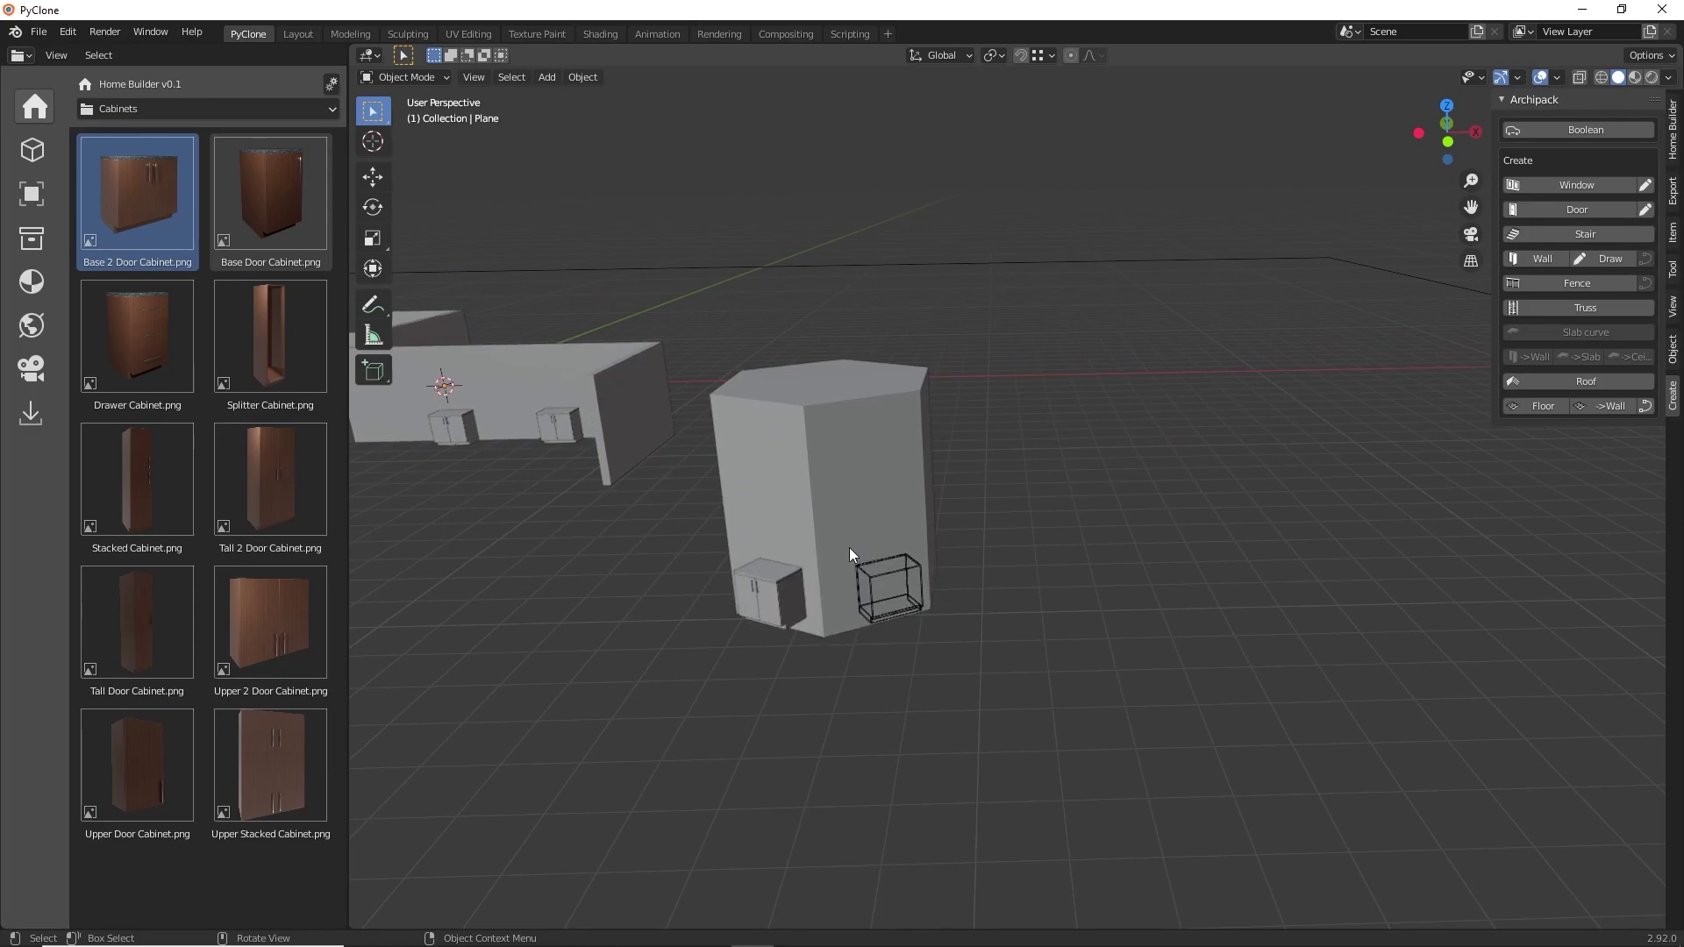
{"action": "left_click", "coordinate": [850, 547]}
{"action": "middle_click_drag", "start_coordinate": [797, 565], "coordinate": [1088, 537]}
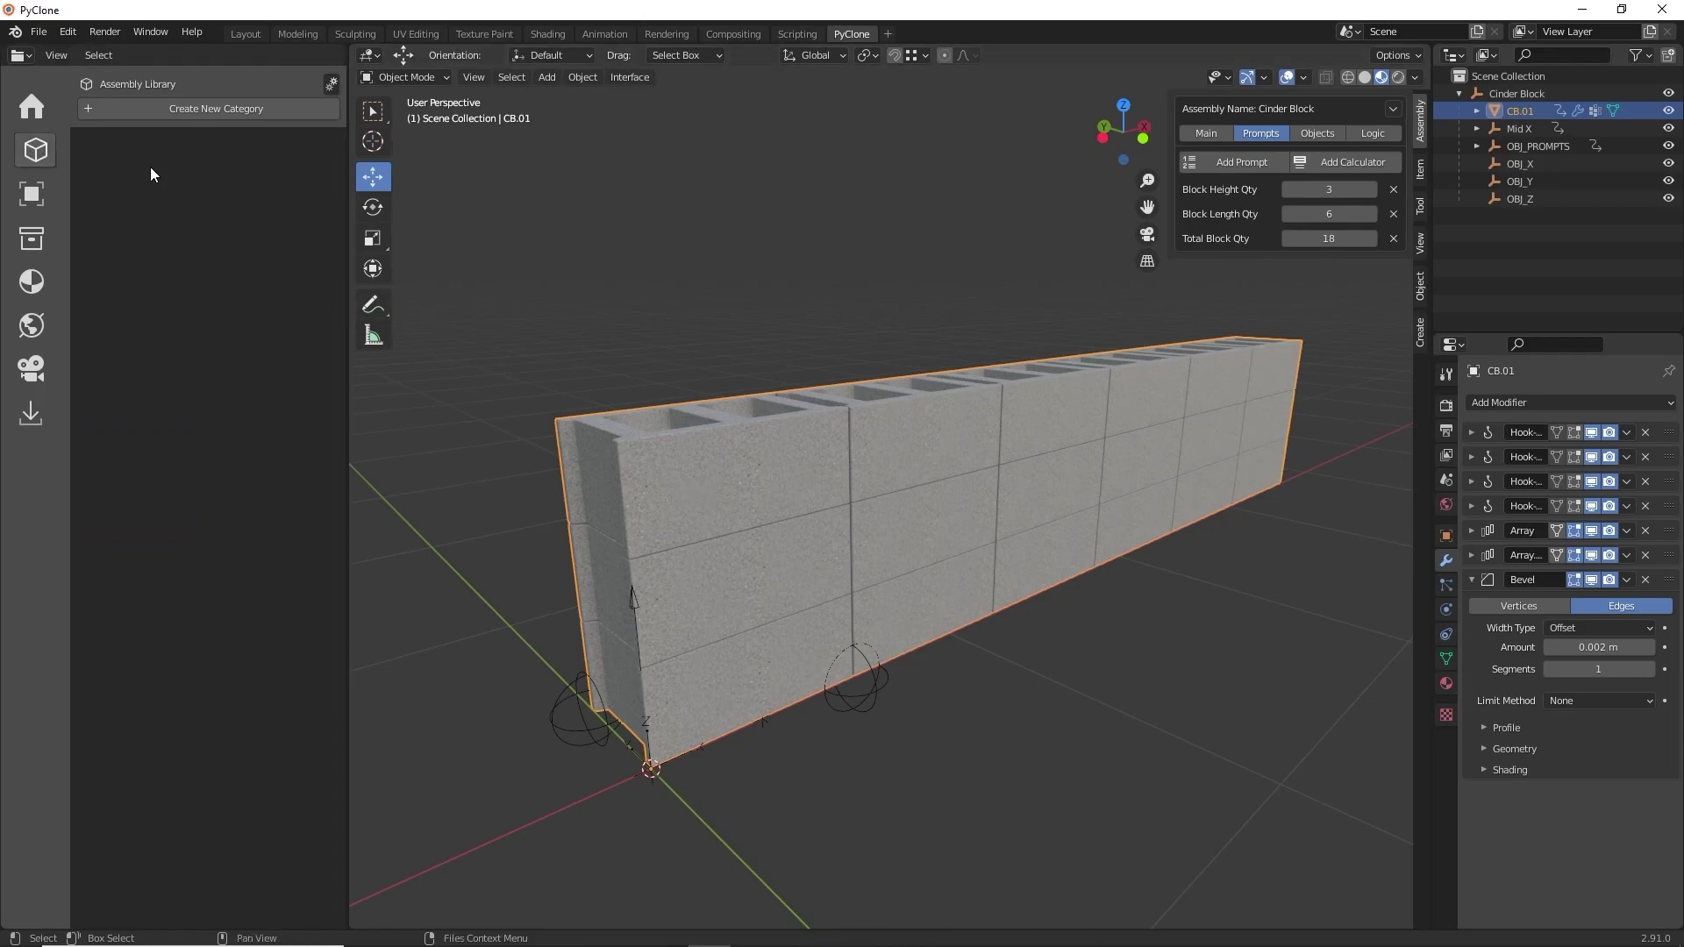
Step: Create a new Assembly Library category named 'My Assets' and keep it selected
{"action": "left_click", "coordinate": [197, 108]}
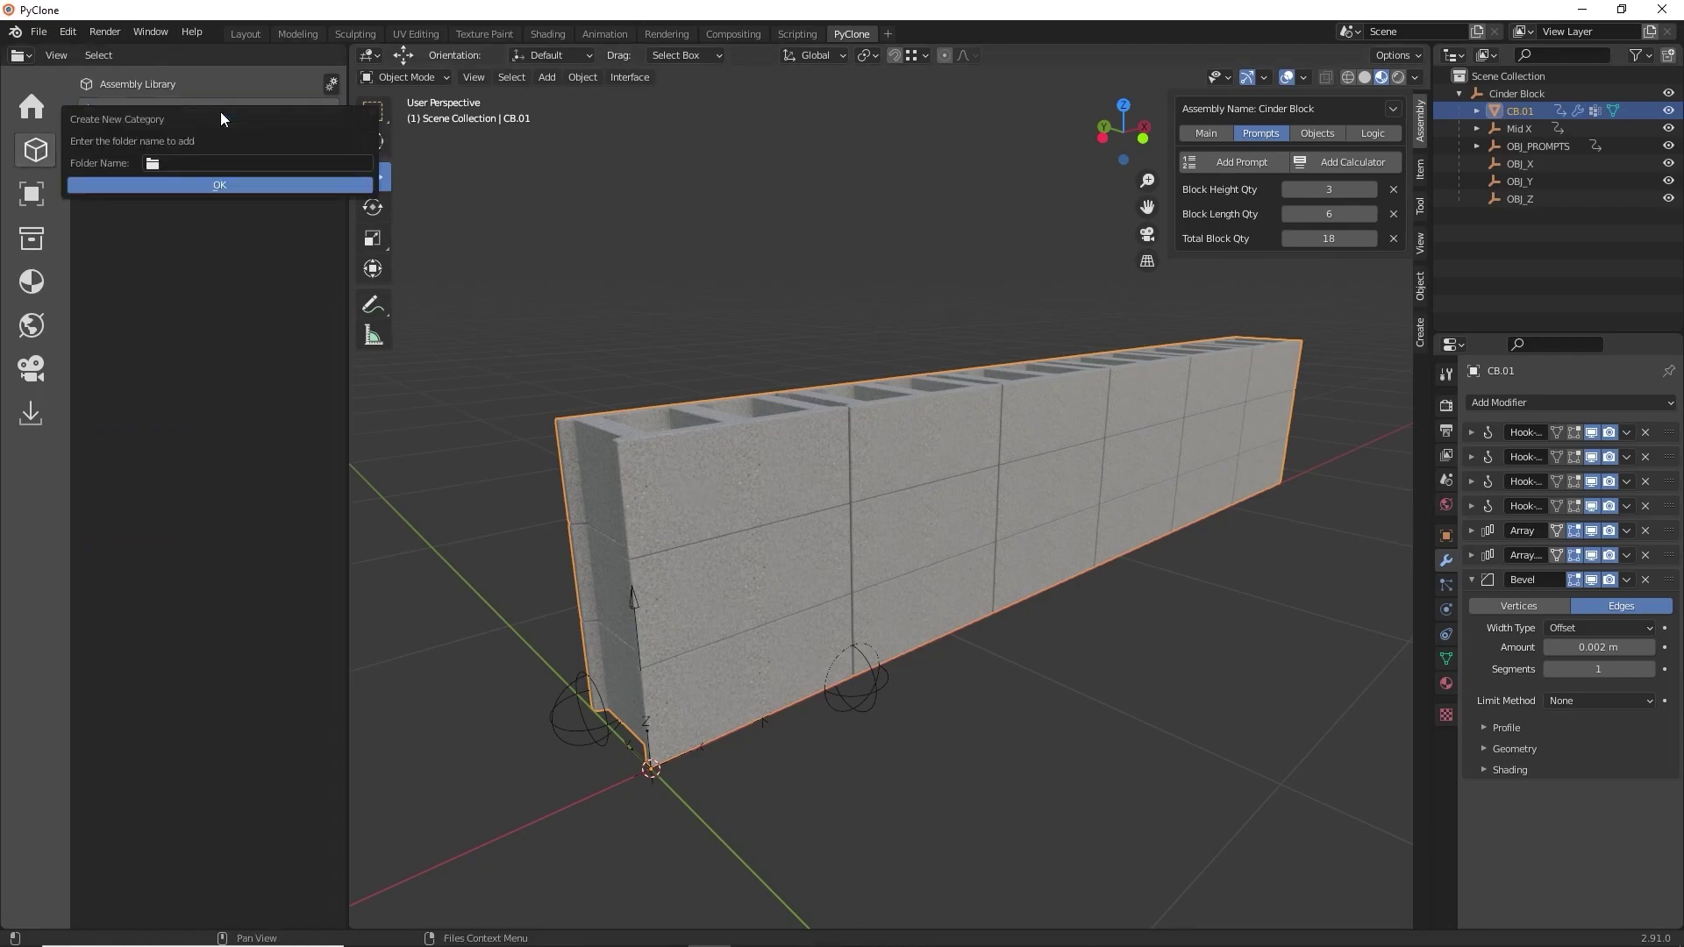
{"action": "left_click", "coordinate": [213, 165]}
{"action": "type", "text": "My Assets"}
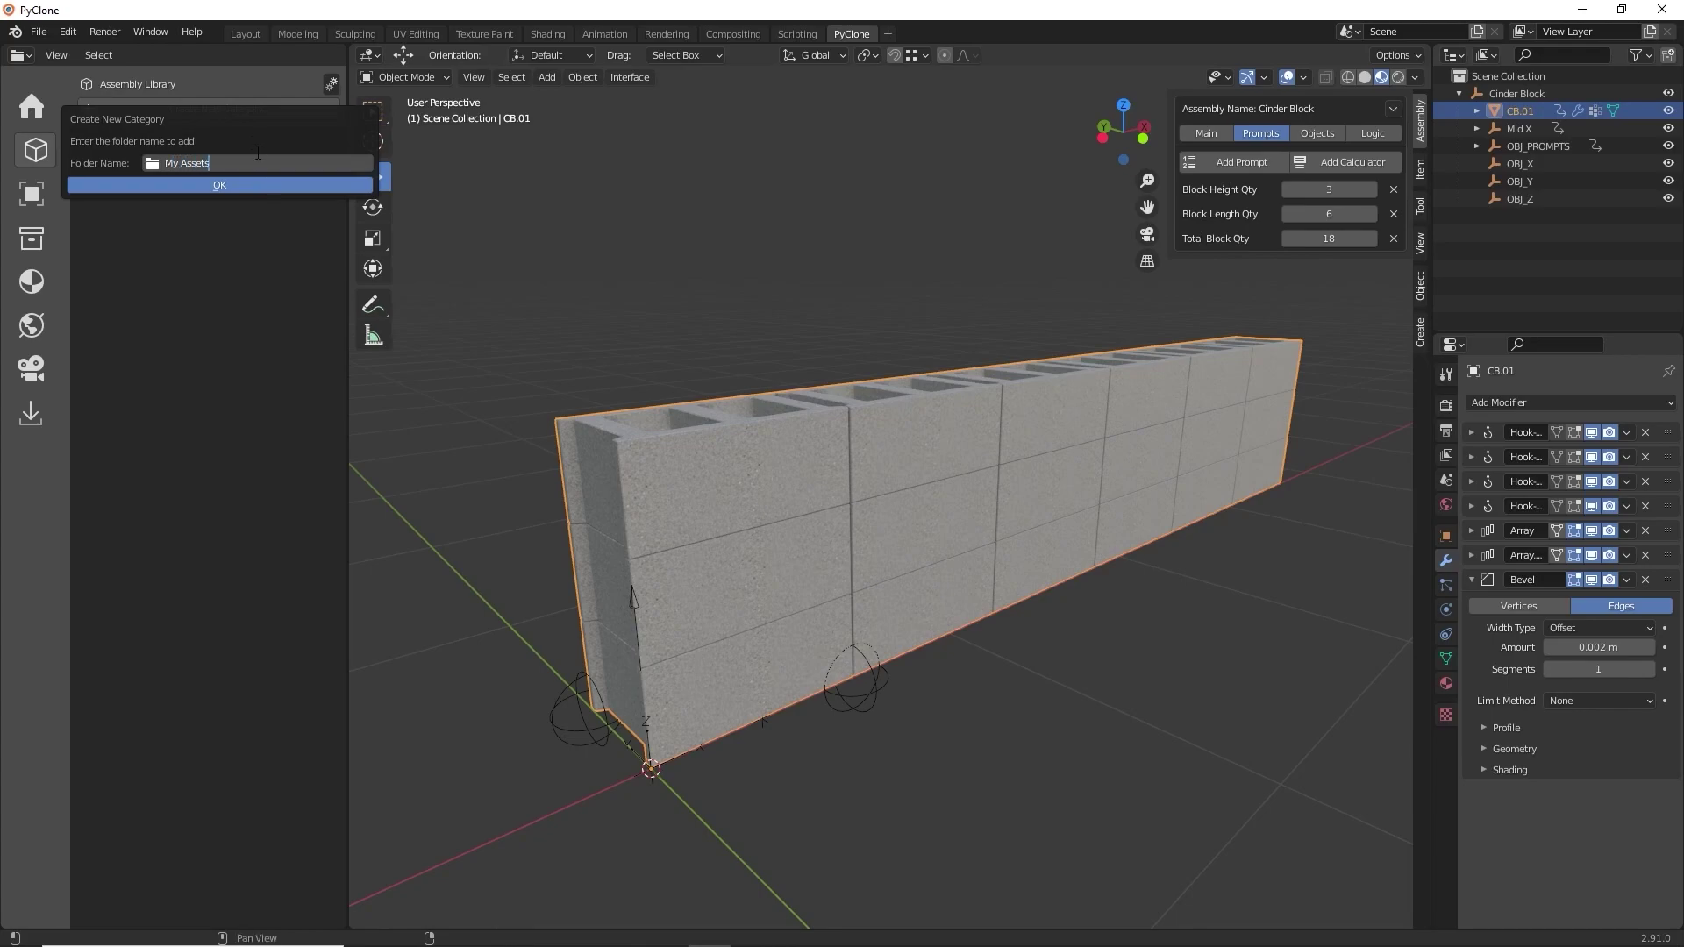
{"action": "key", "text": "Return"}
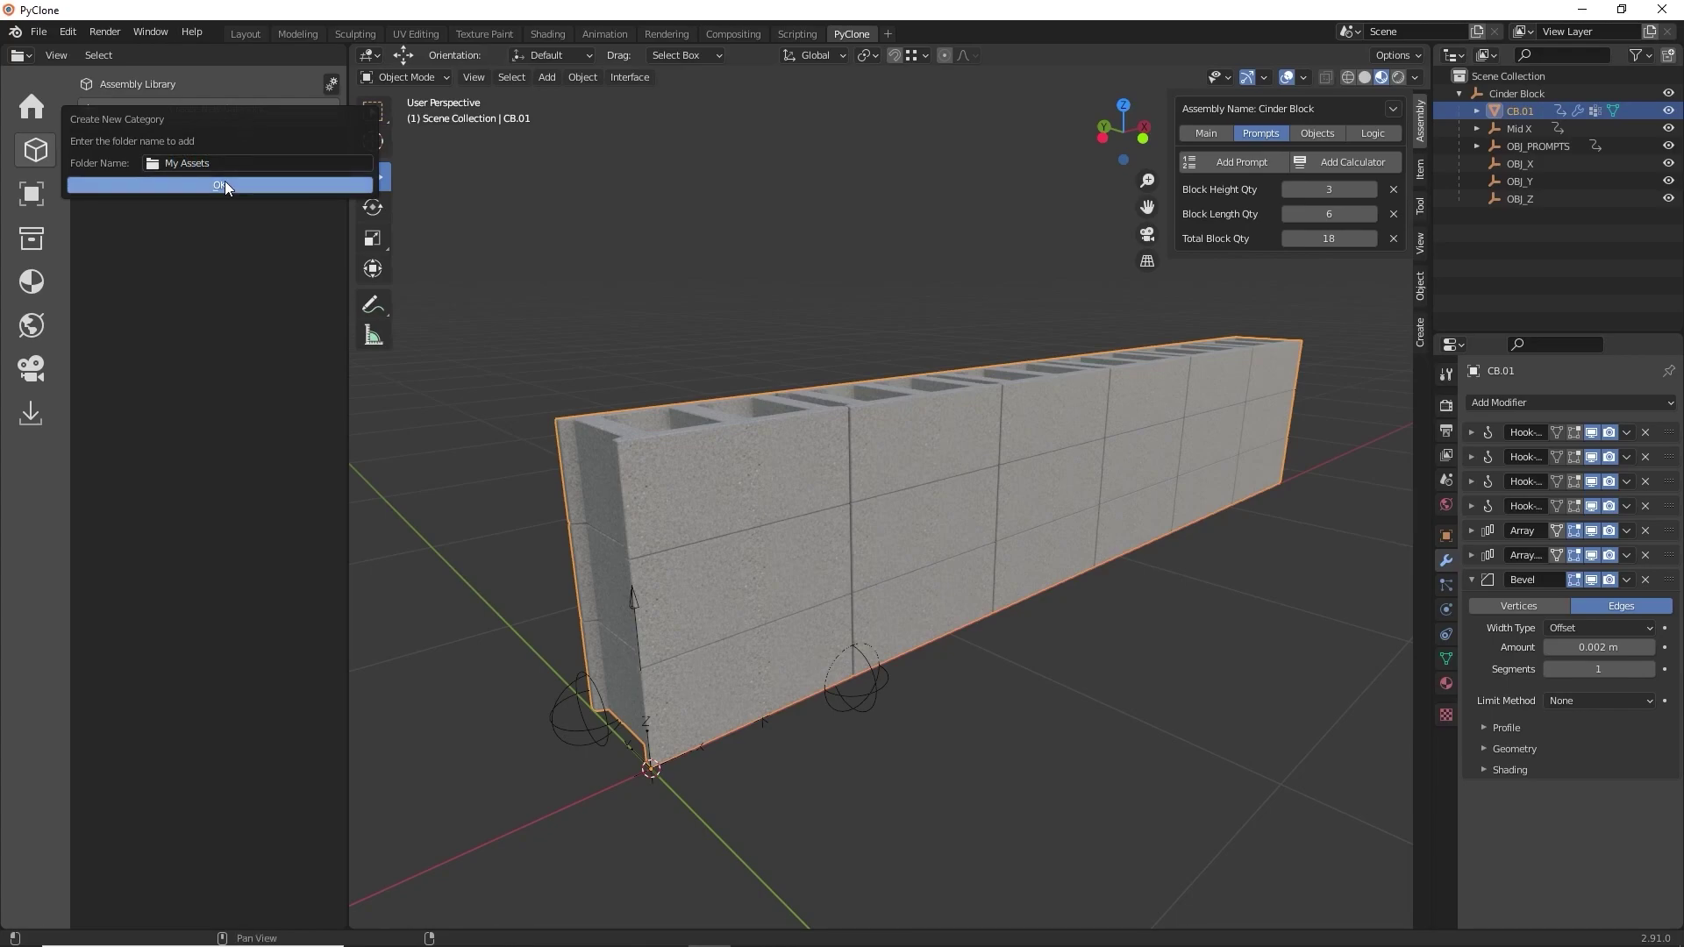
{"action": "left_click", "coordinate": [224, 181]}
{"action": "left_click", "coordinate": [153, 118]}
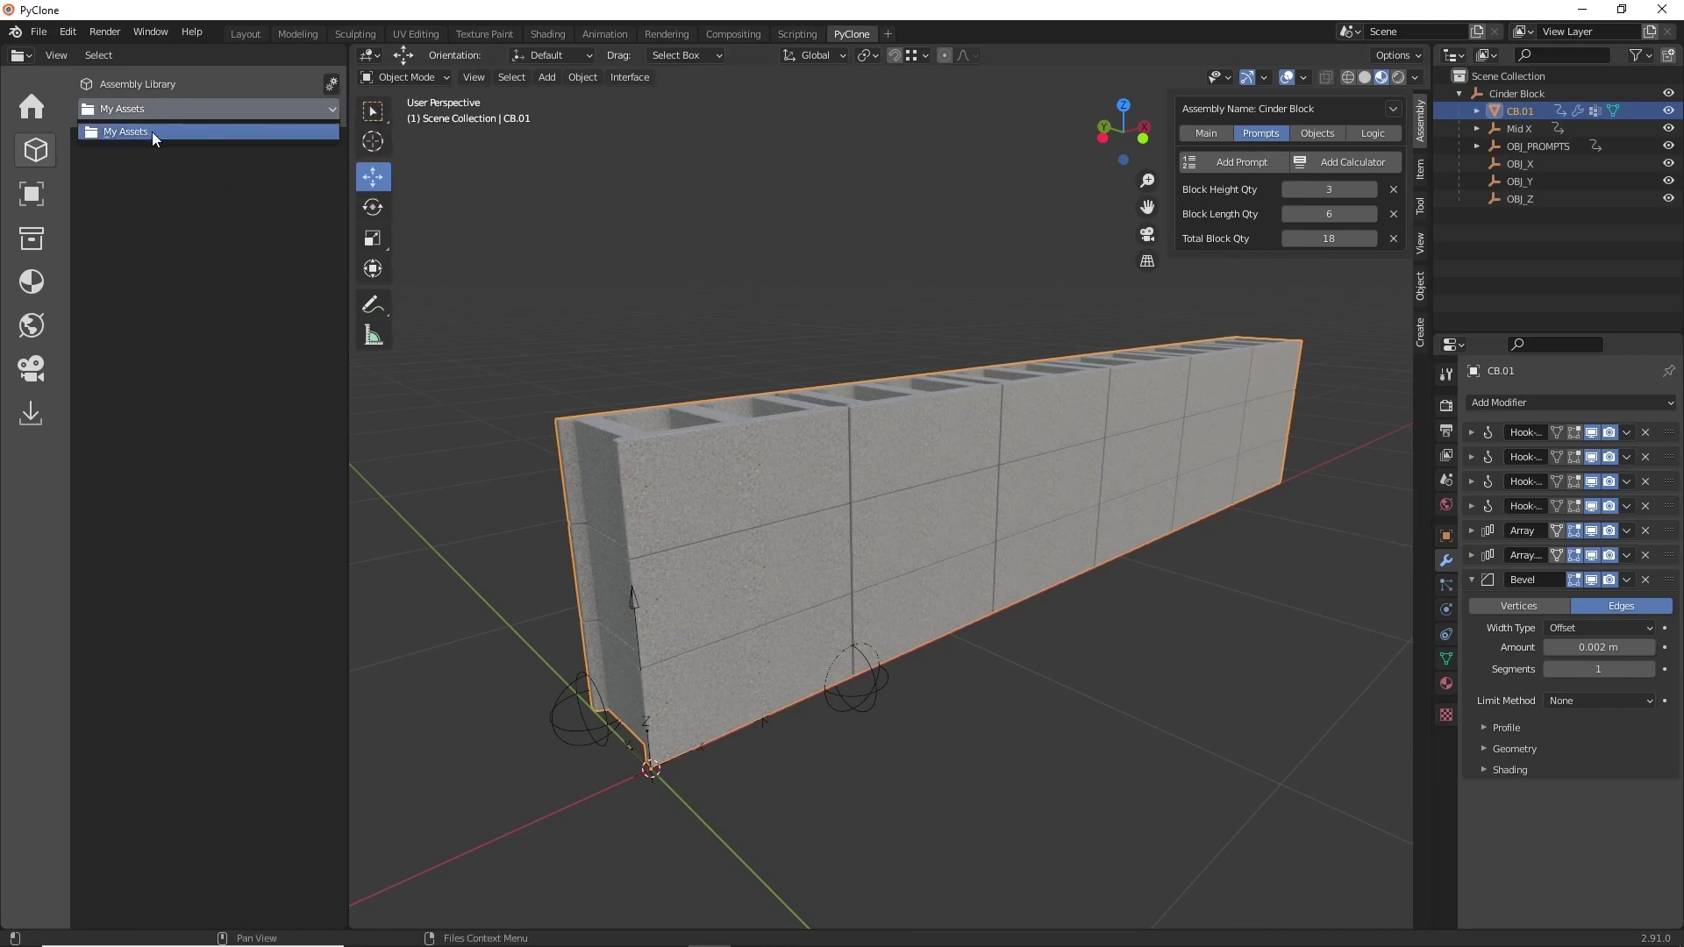
{"action": "left_click", "coordinate": [150, 132]}
Step: Save the current assembly to the library under the name 'Cinder Block'
{"action": "left_click", "coordinate": [331, 83]}
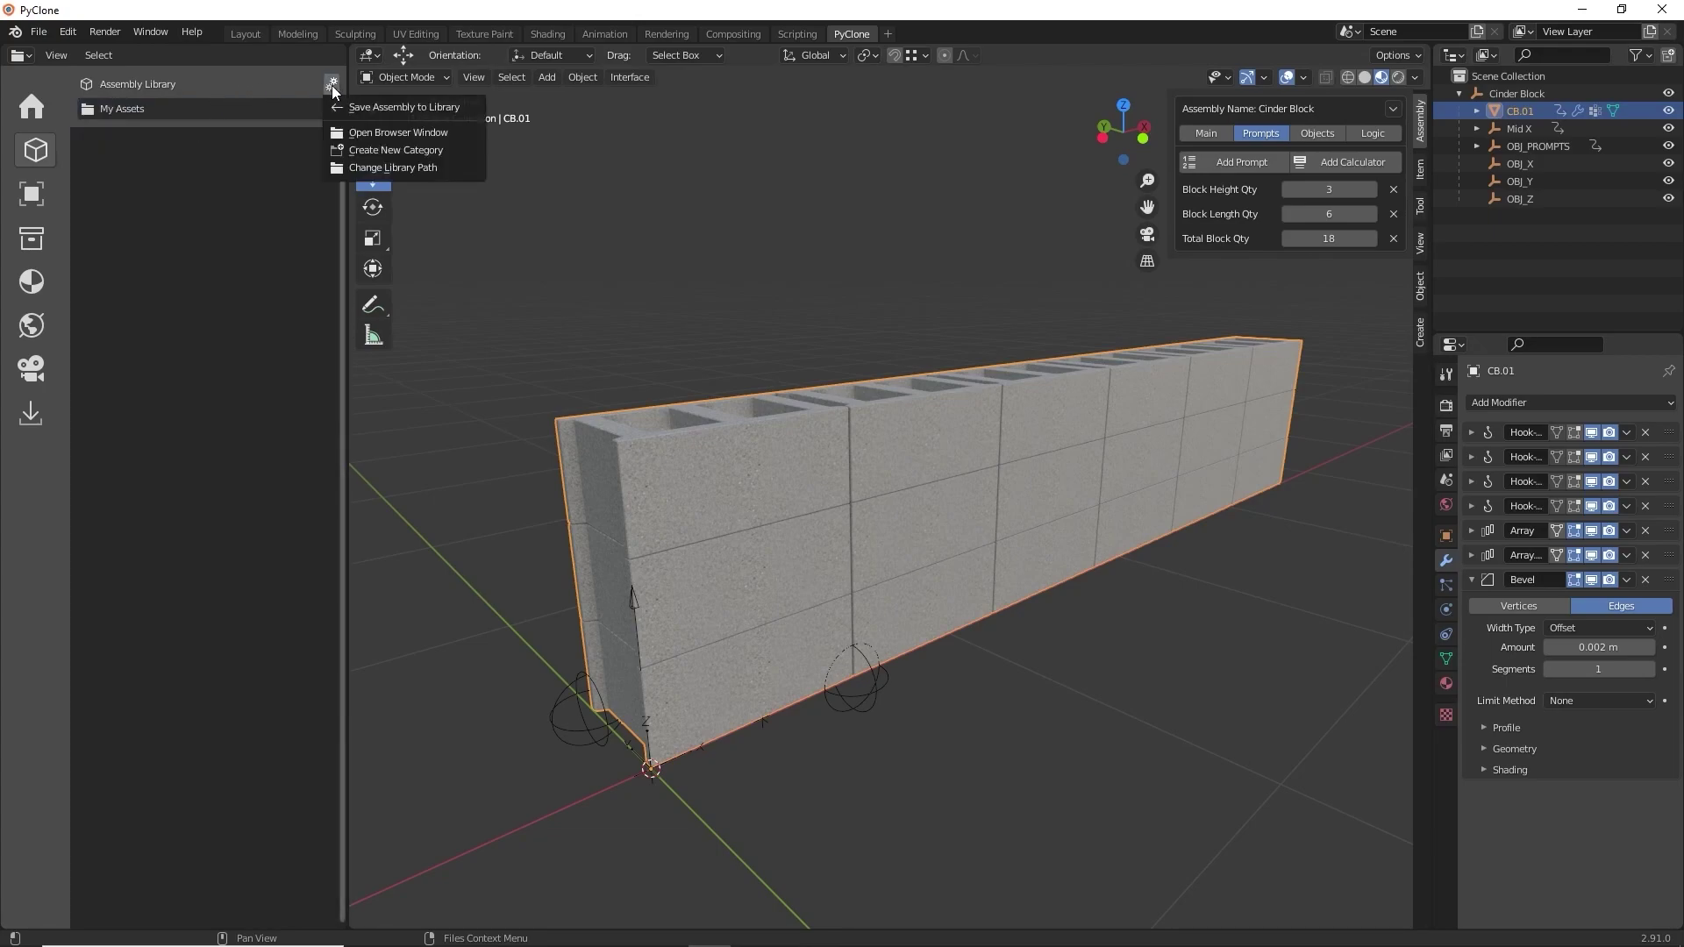
{"action": "left_click", "coordinate": [366, 108]}
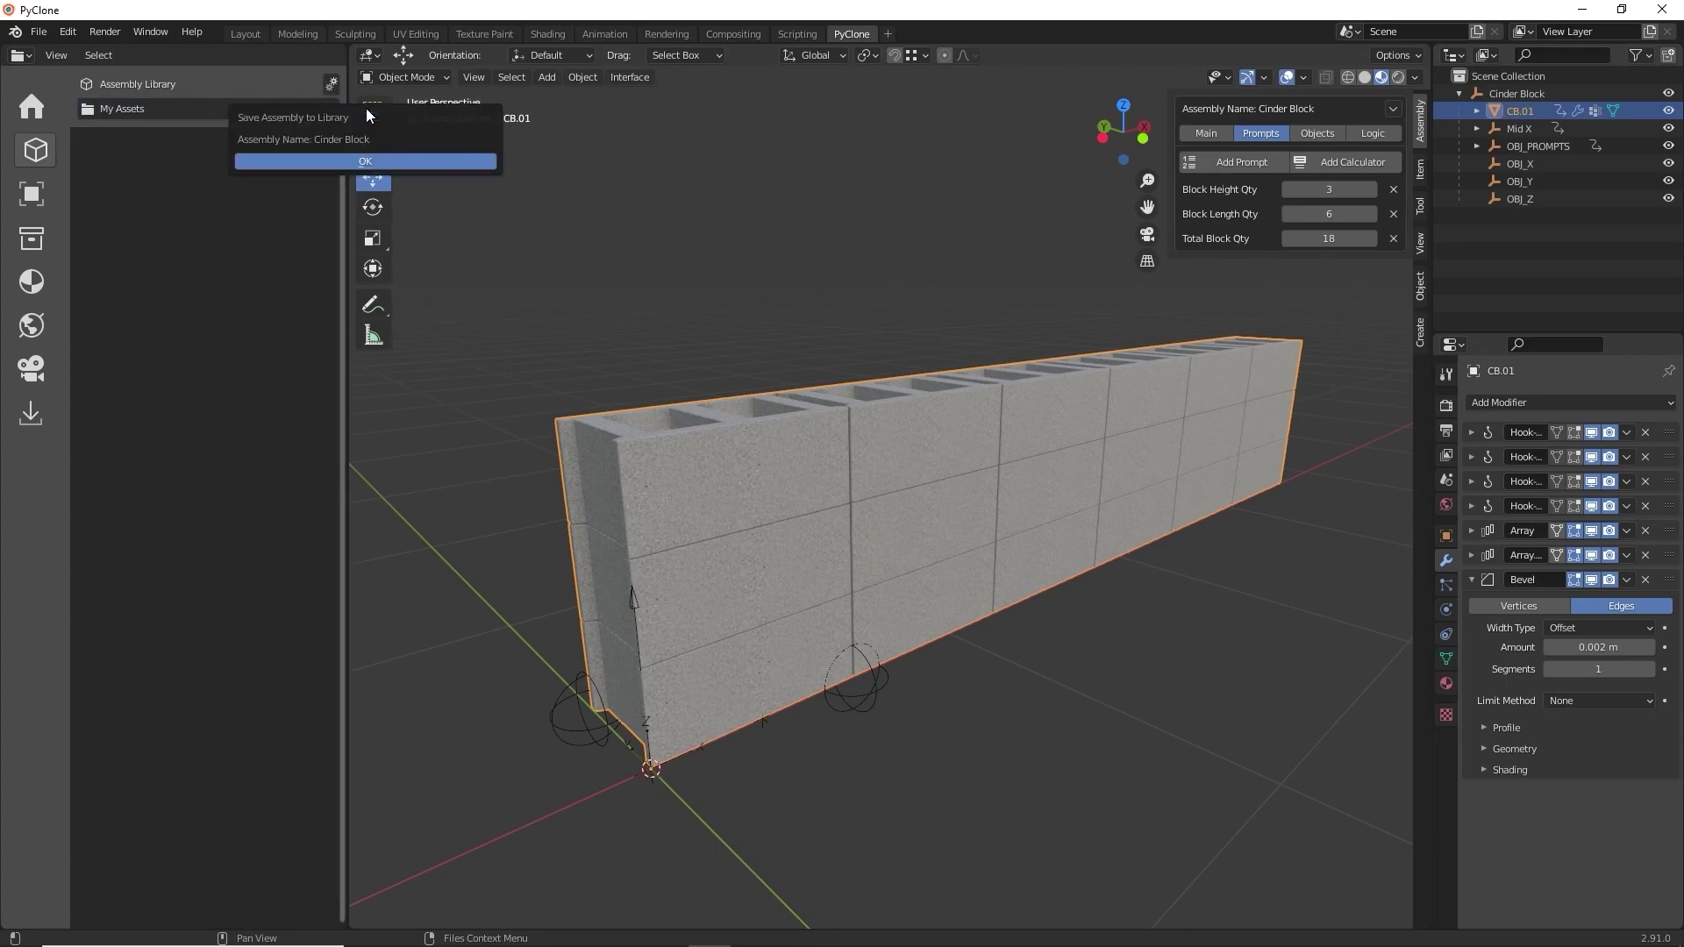
{"action": "left_click", "coordinate": [366, 160]}
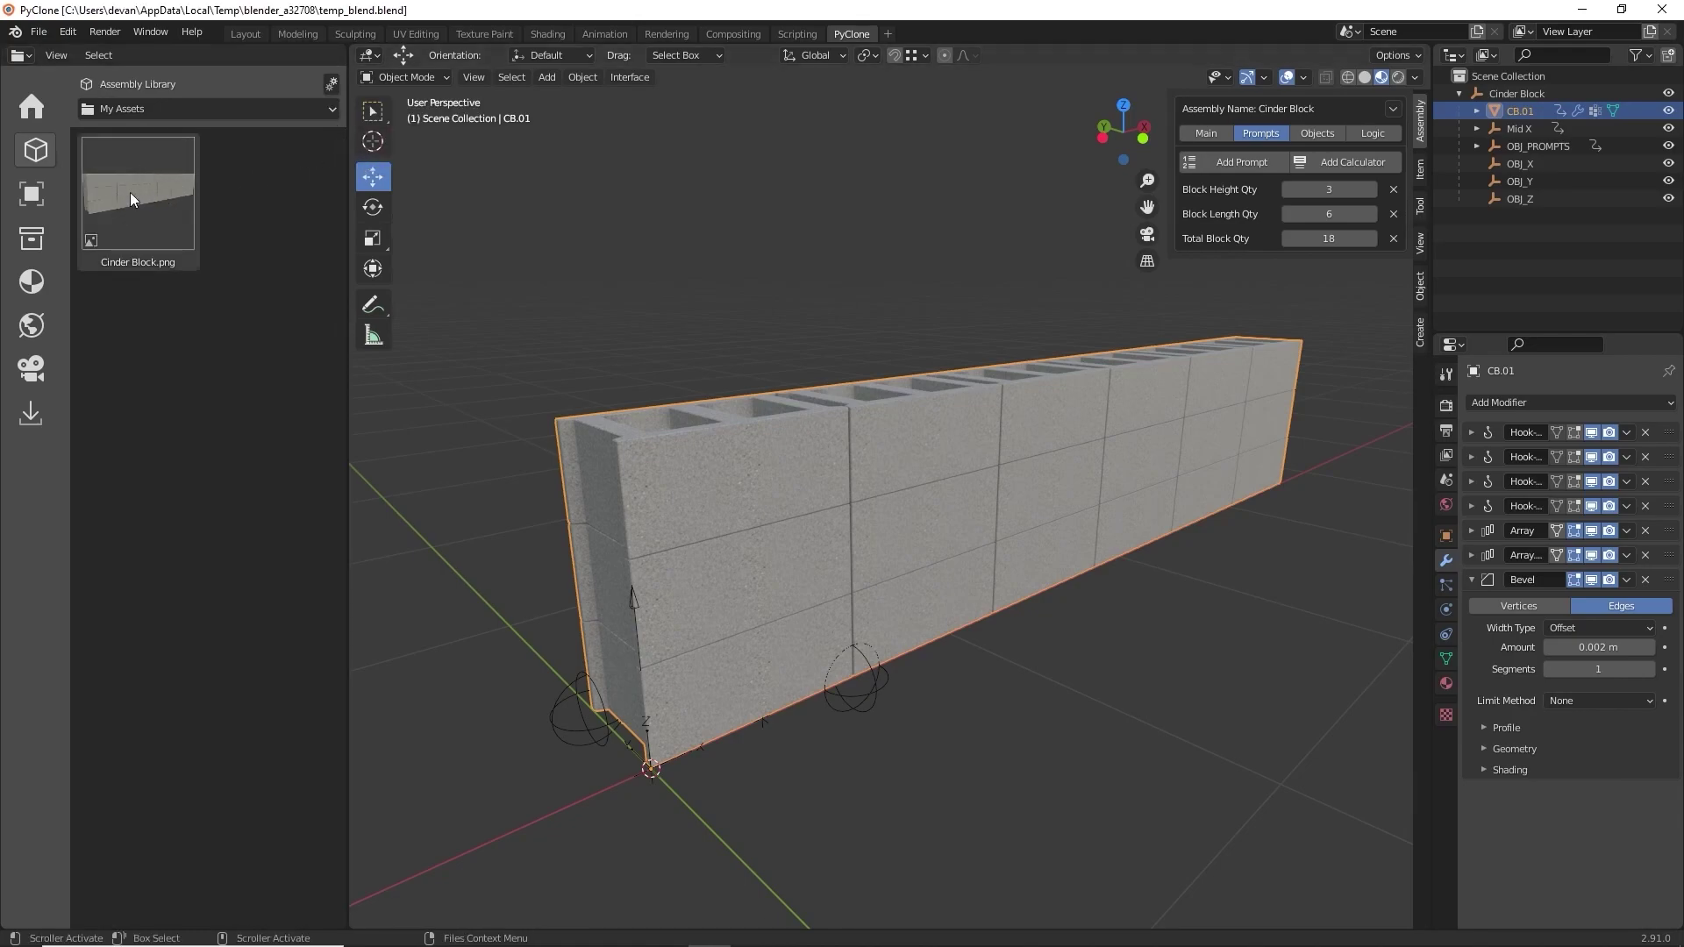
Step: Place Cinder Block.001 from My Assets beside the first wall and set Block Length Qty to 3
{"action": "scroll", "coordinate": [640, 454], "scroll_direction": "down", "scroll_amount": 3}
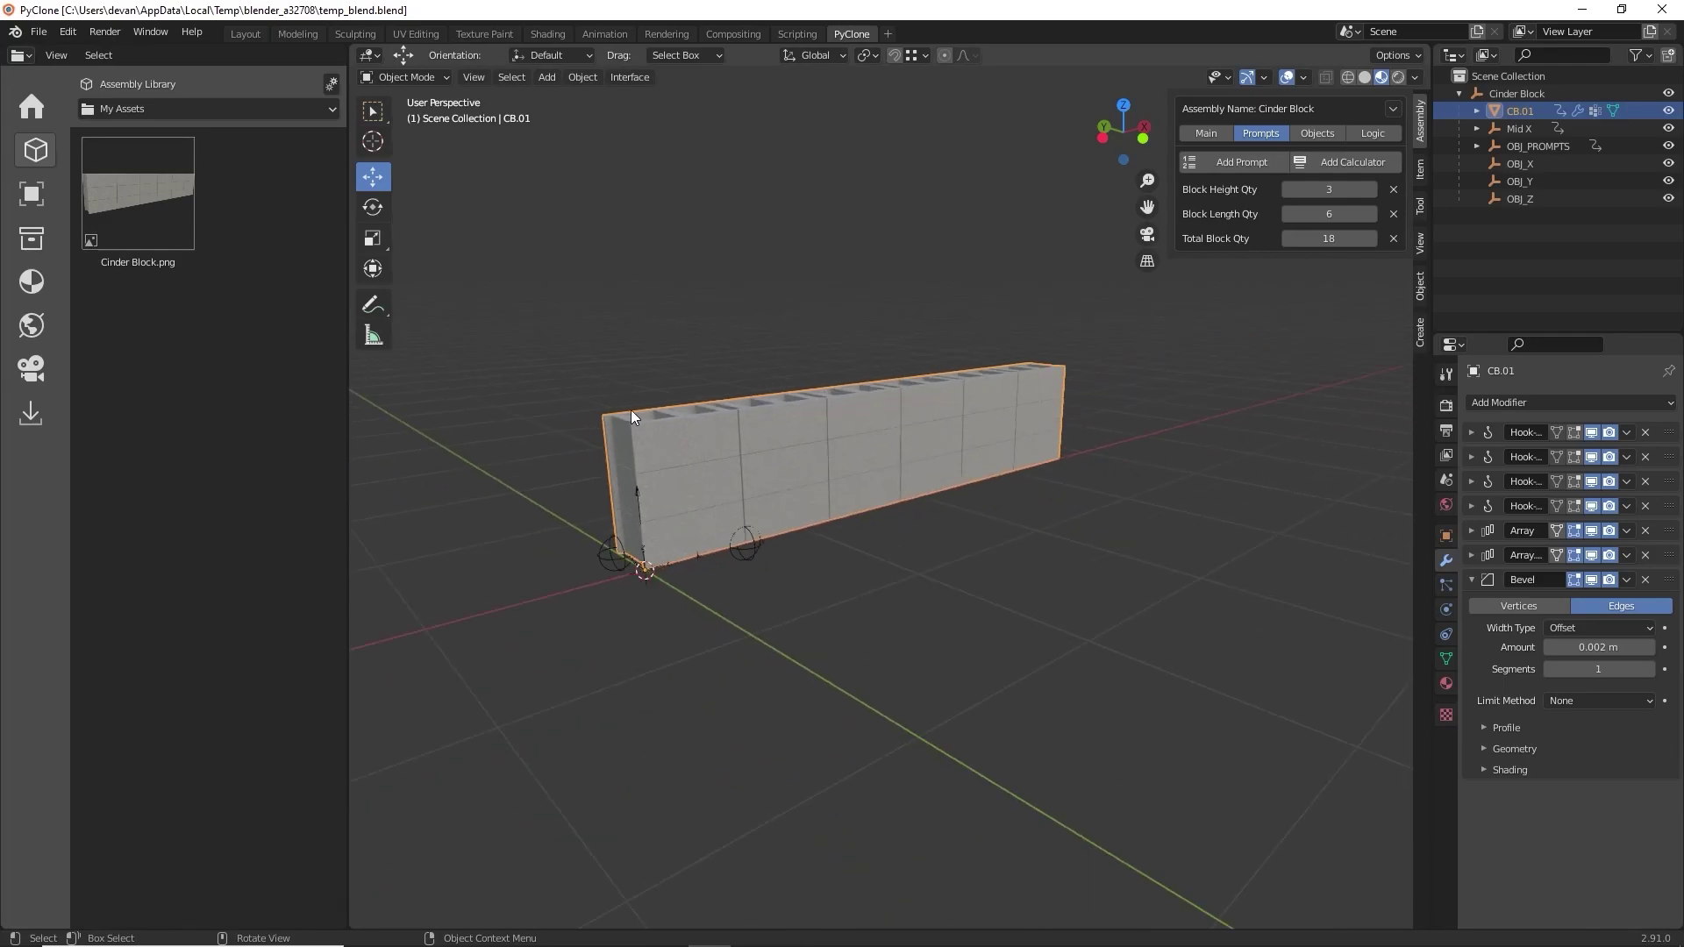
{"action": "left_click_drag", "start_coordinate": [178, 224], "coordinate": [823, 609]}
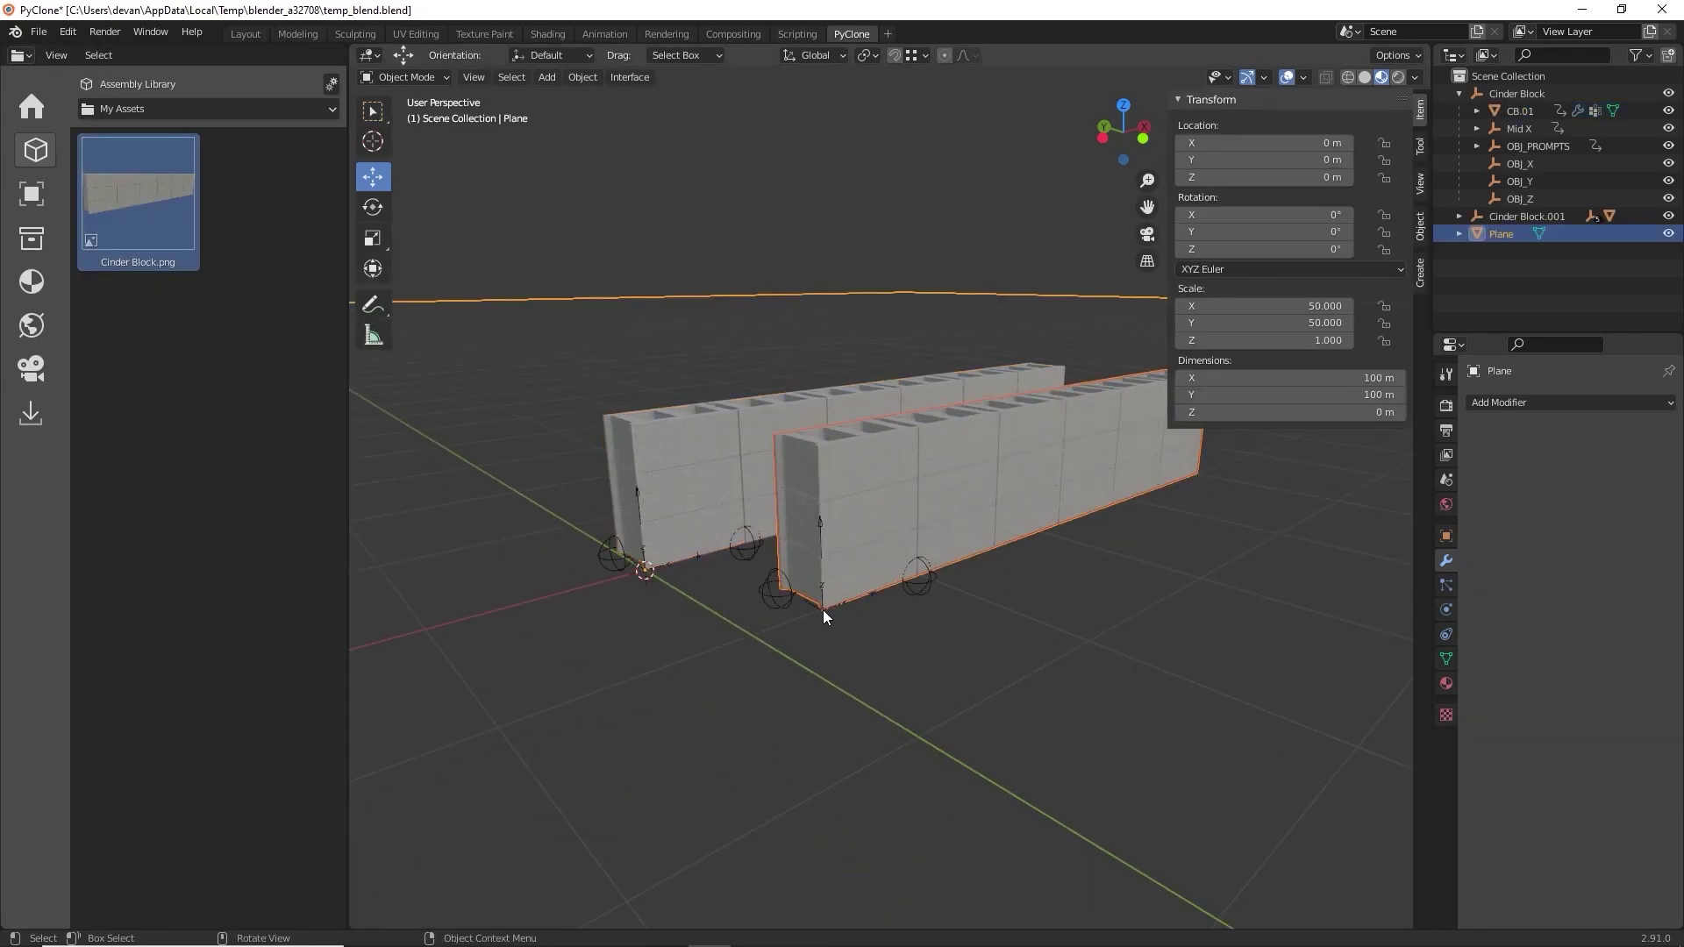
{"action": "left_click", "coordinate": [698, 687]}
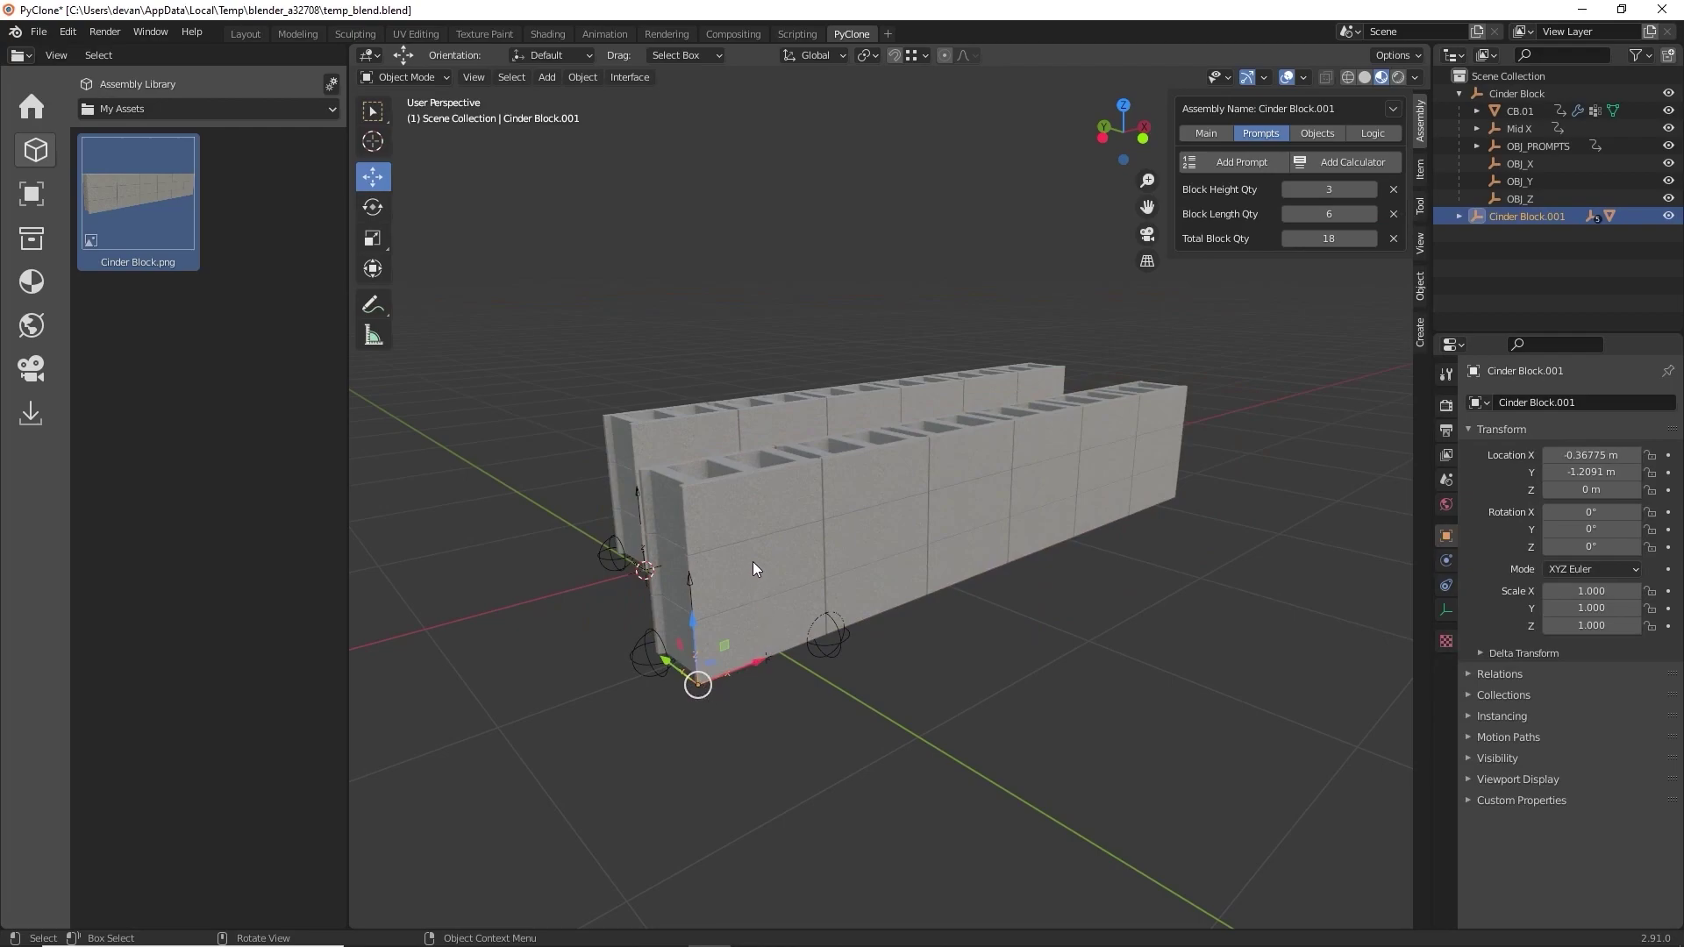
{"action": "middle_click_drag", "start_coordinate": [1012, 502], "coordinate": [899, 507]}
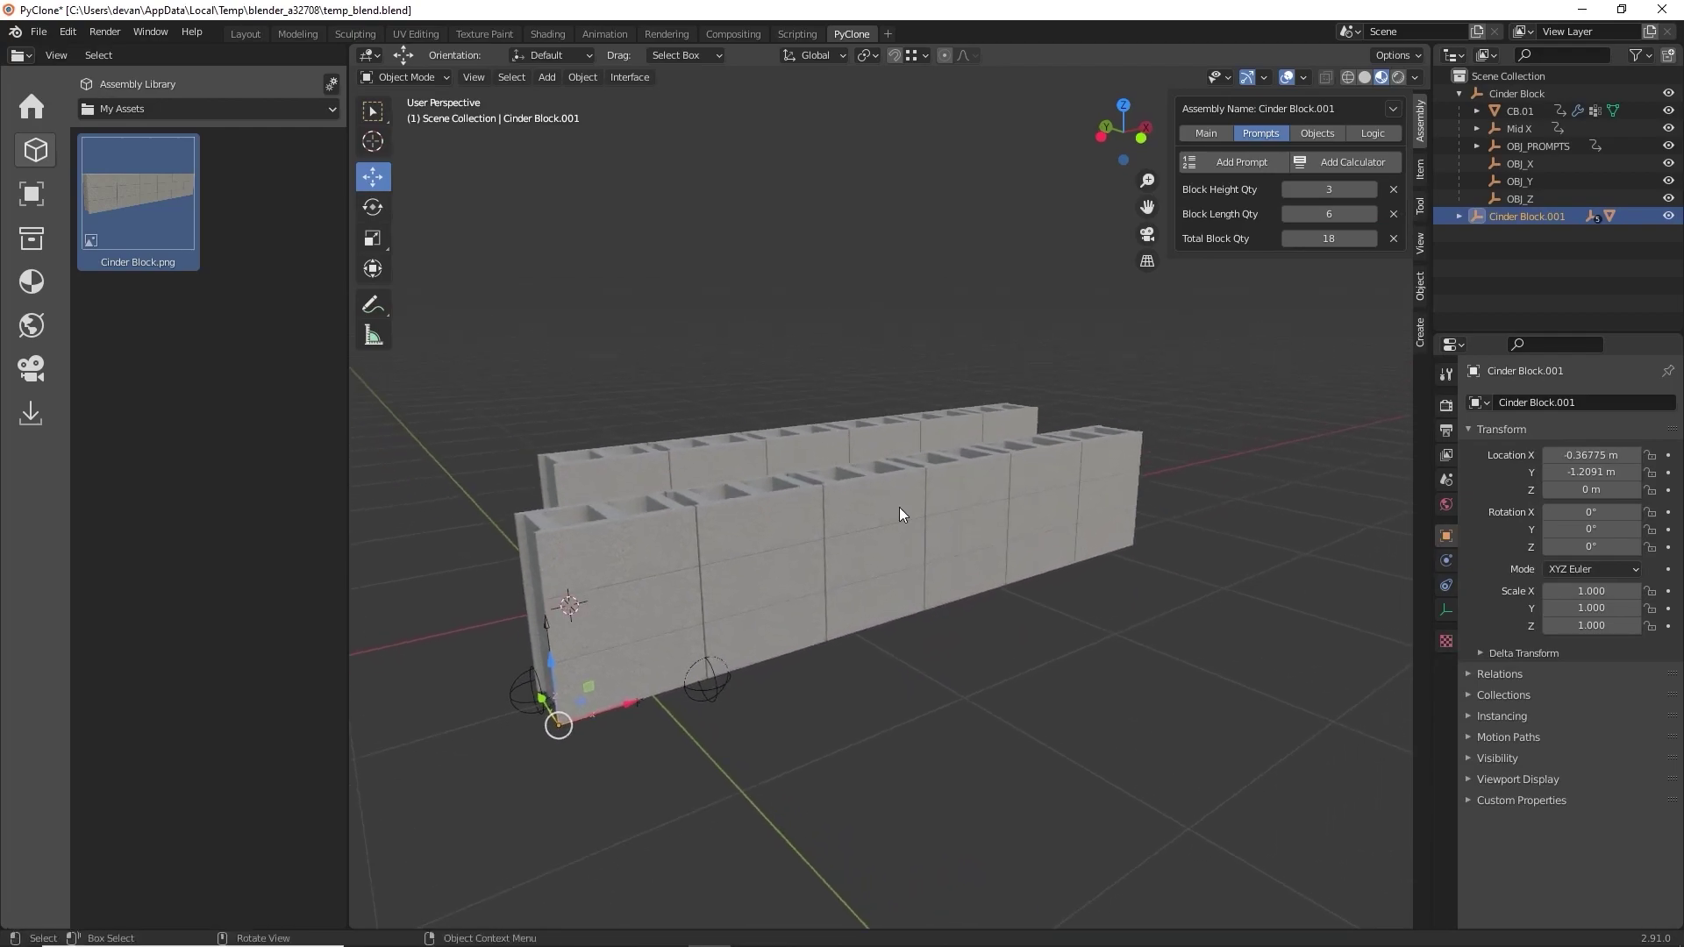
{"action": "left_click", "coordinate": [1287, 213]}
{"action": "left_click", "coordinate": [1288, 213]}
{"action": "left_click", "coordinate": [1288, 213]}
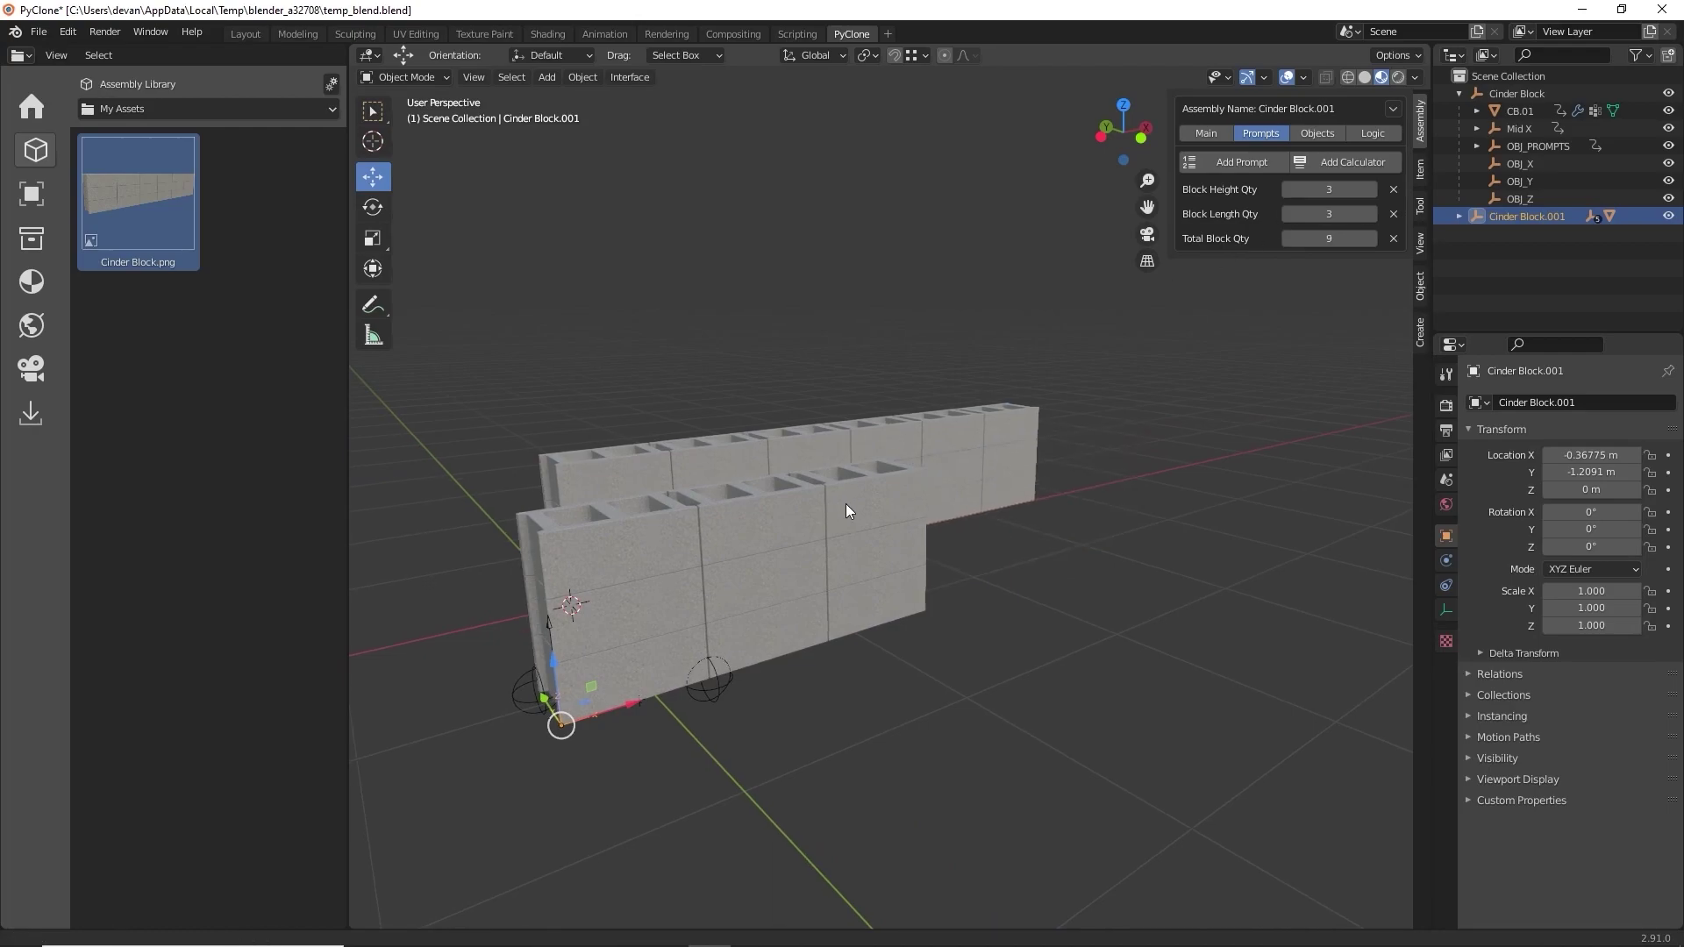
{"action": "middle_click_drag", "start_coordinate": [846, 503], "coordinate": [746, 565]}
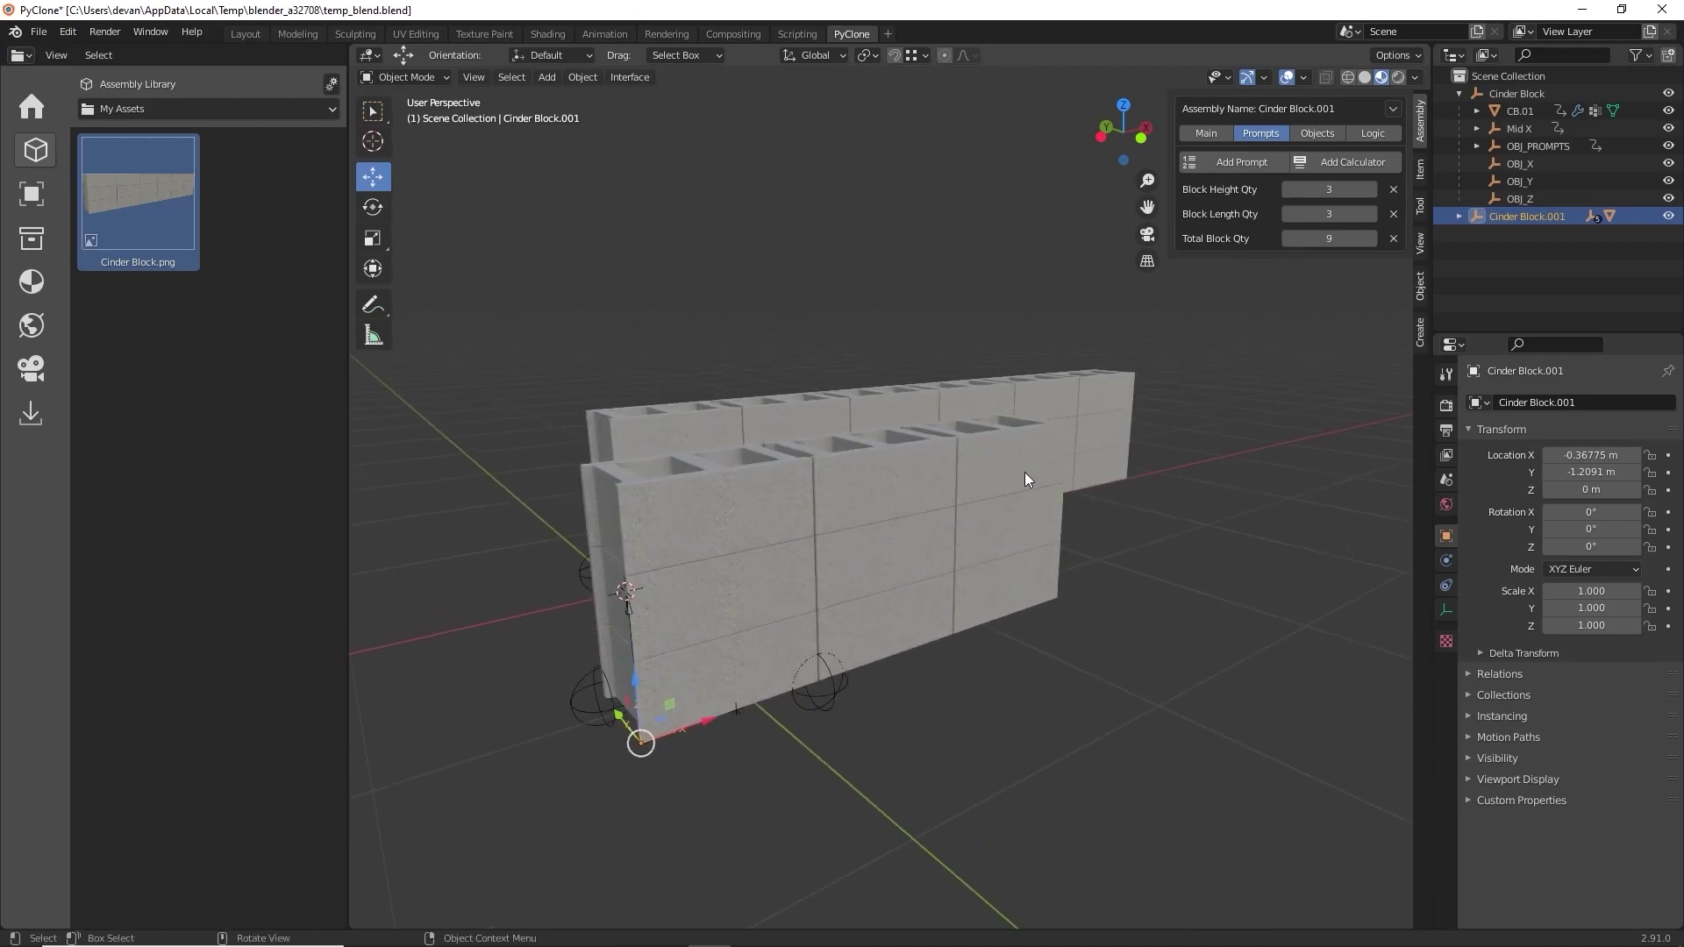